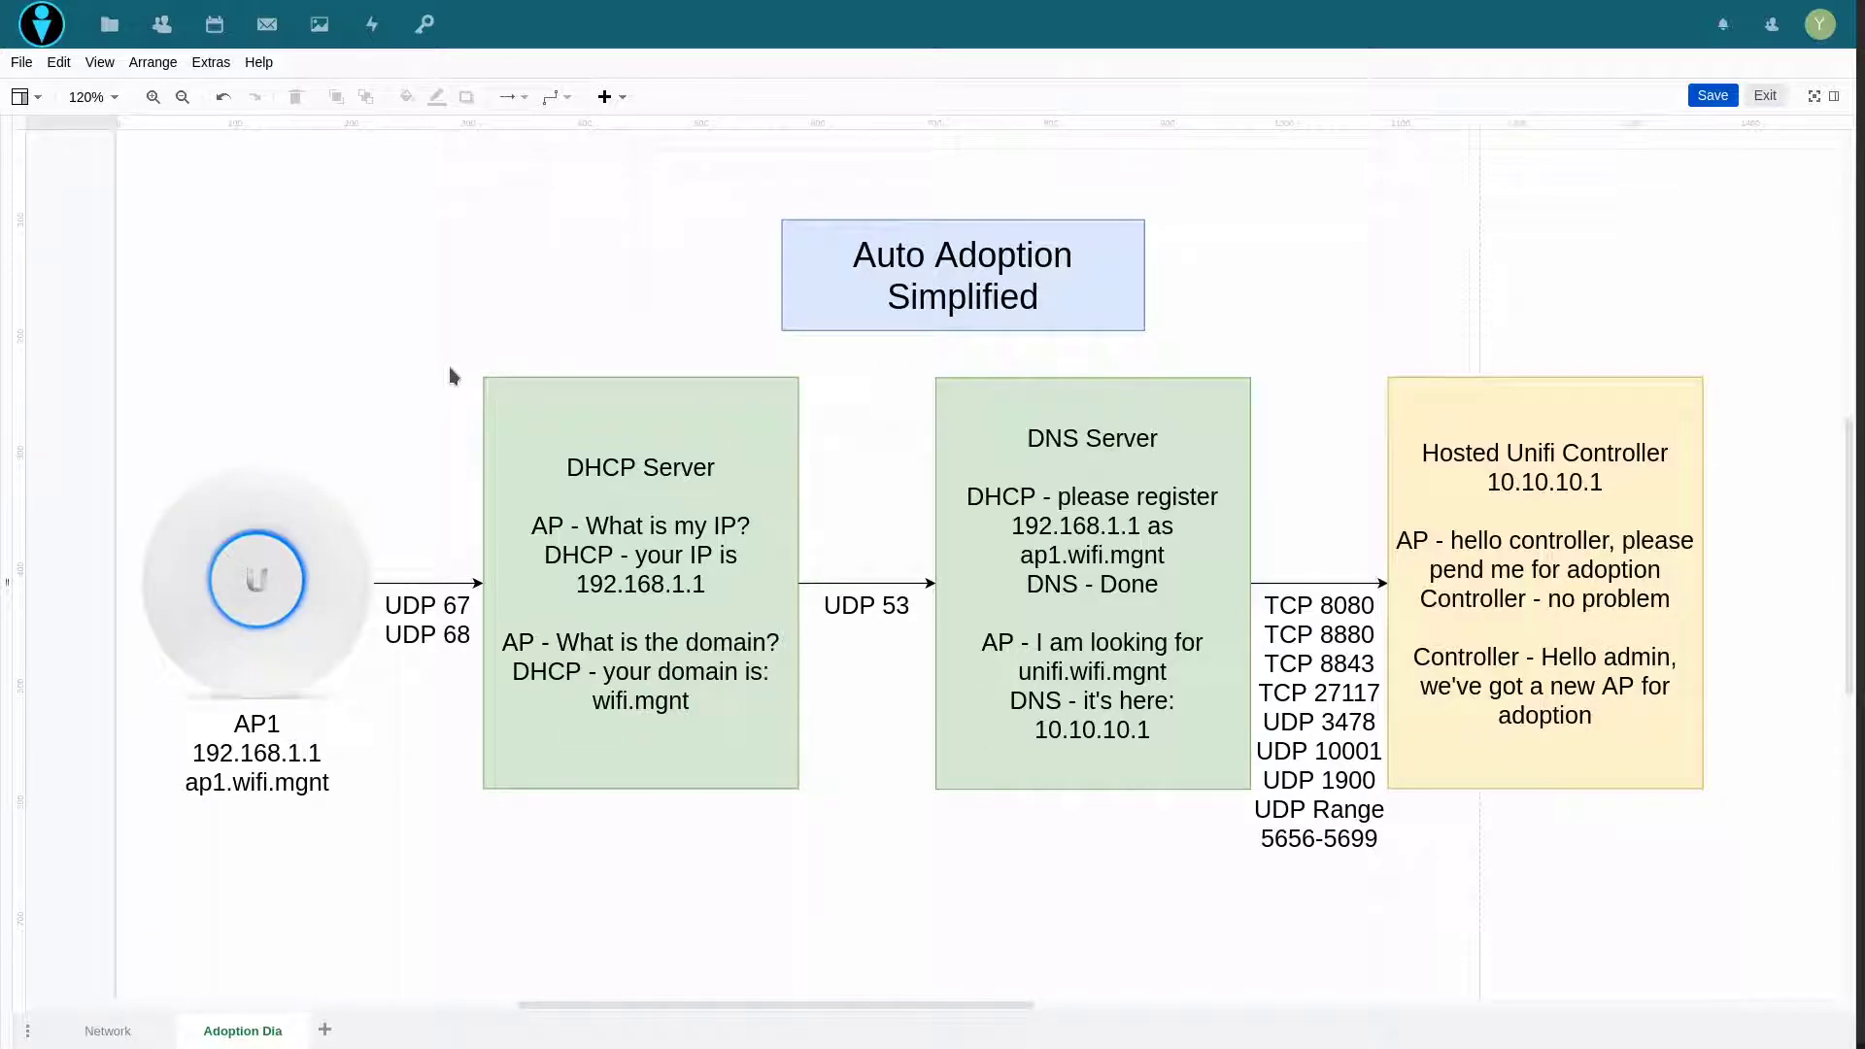
Highlight the DHCP Server and DNS Server boxes, including the unifi text, in the diagram
{"action": "left_click", "coordinate": [576, 745]}
{"action": "left_click", "coordinate": [1061, 852]}
{"action": "left_click", "coordinate": [1072, 694]}
{"action": "left_click", "coordinate": [896, 665]}
{"action": "left_click_drag", "start_coordinate": [924, 662], "coordinate": [1064, 685]}
{"action": "left_click", "coordinate": [1064, 667]}
{"action": "left_click", "coordinate": [919, 737]}
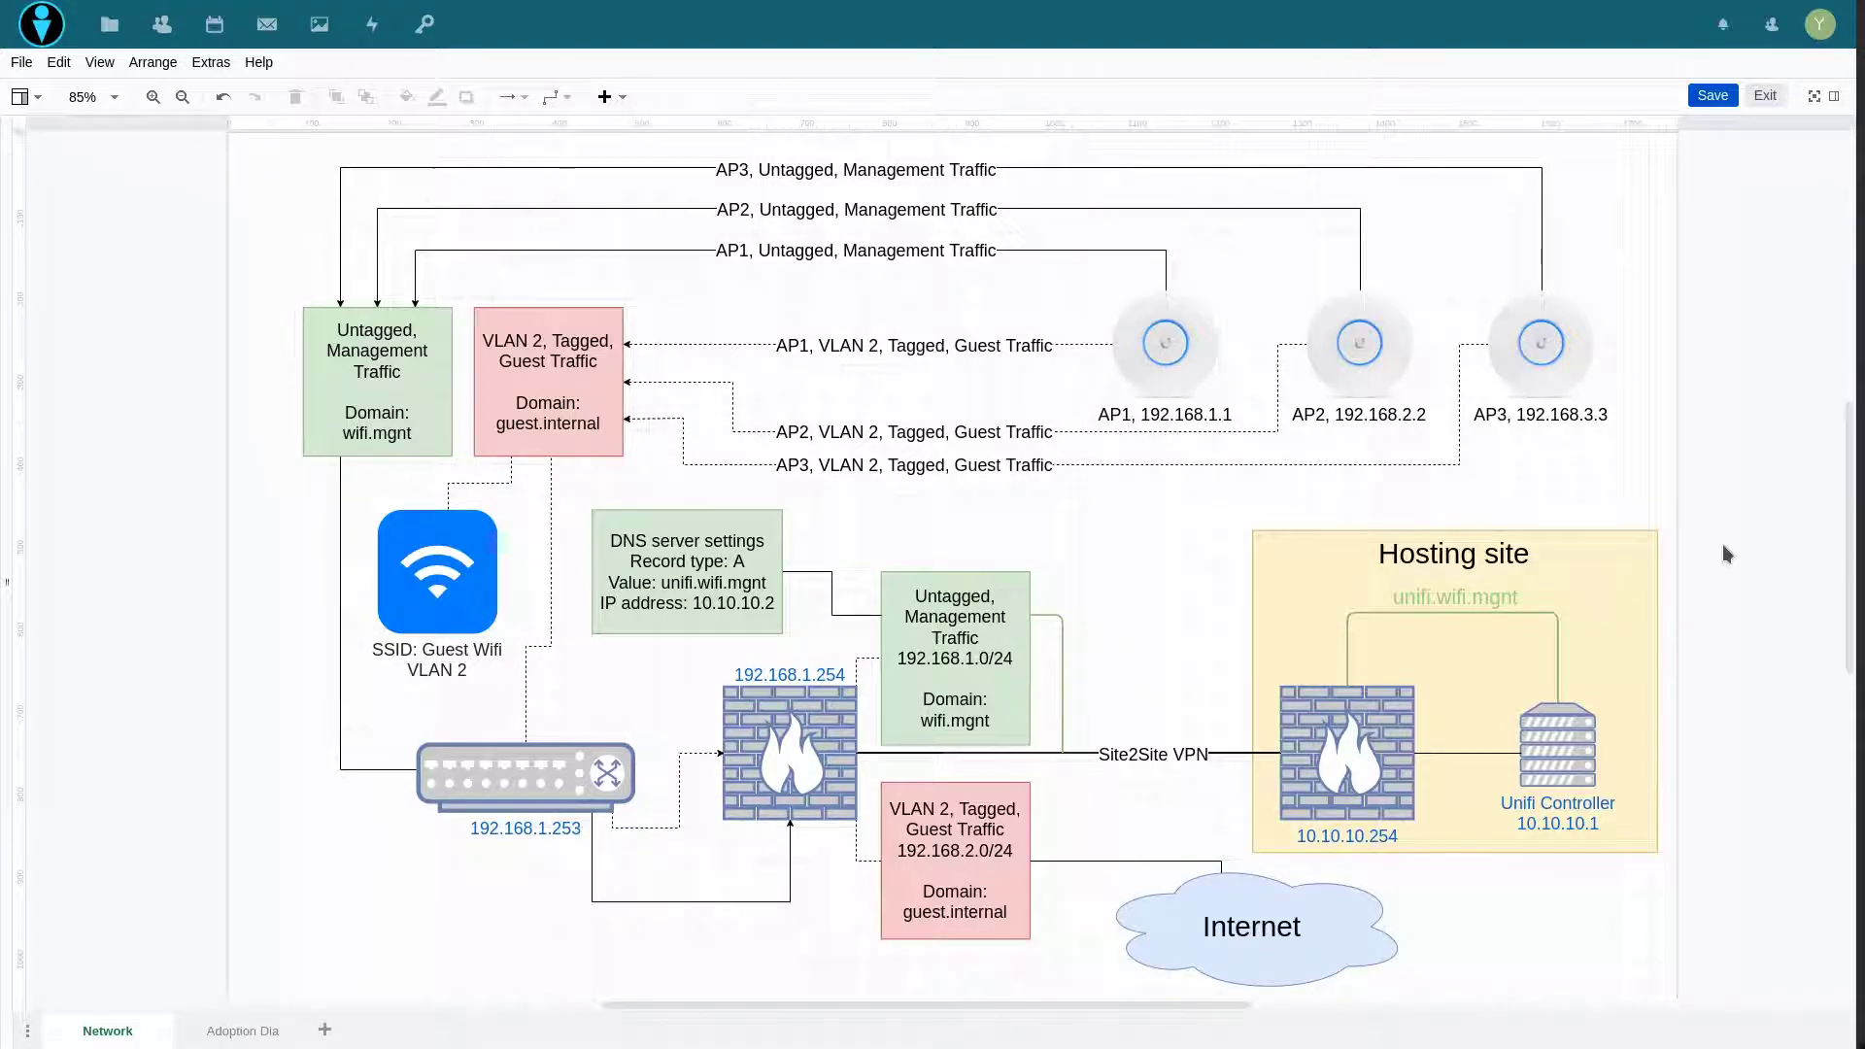
Mark out the AP management and guest traffic lines on the network diagram
{"action": "left_click_drag", "start_coordinate": [690, 142], "coordinate": [1064, 508]}
{"action": "key", "text": "Escape"}
{"action": "left_click_drag", "start_coordinate": [705, 144], "coordinate": [1024, 296]}
{"action": "left_click_drag", "start_coordinate": [747, 295], "coordinate": [1088, 517]}
Point out the Hosting site, the 192.168.1.254 firewall, the guest traffic box and the Internet cloud
{"action": "left_click", "coordinate": [1503, 690]}
{"action": "left_click", "coordinate": [1095, 372]}
{"action": "left_click", "coordinate": [795, 756]}
{"action": "left_click", "coordinate": [995, 852]}
{"action": "left_click", "coordinate": [1240, 928]}
{"action": "key", "text": "Escape"}
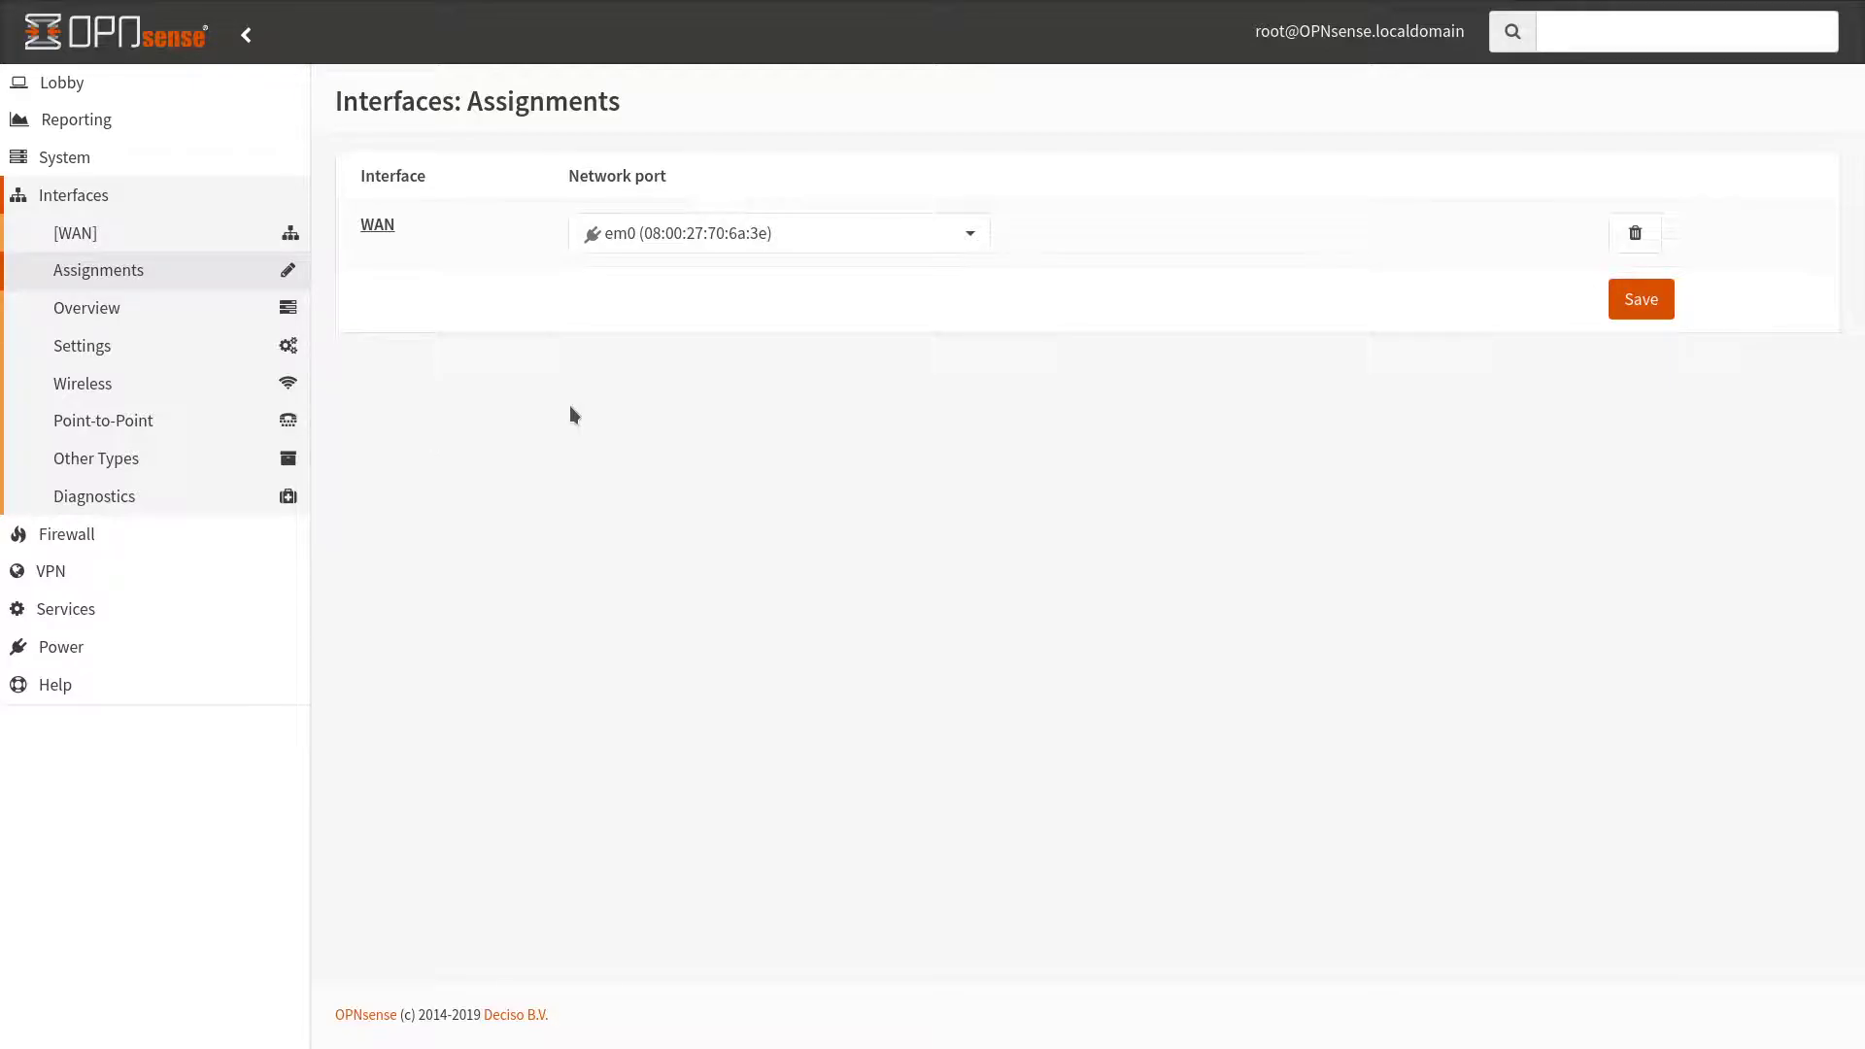
Add VLAN tag 2 with description GuestVLAN on em0
{"action": "left_click", "coordinate": [75, 195]}
{"action": "left_click", "coordinate": [74, 195]}
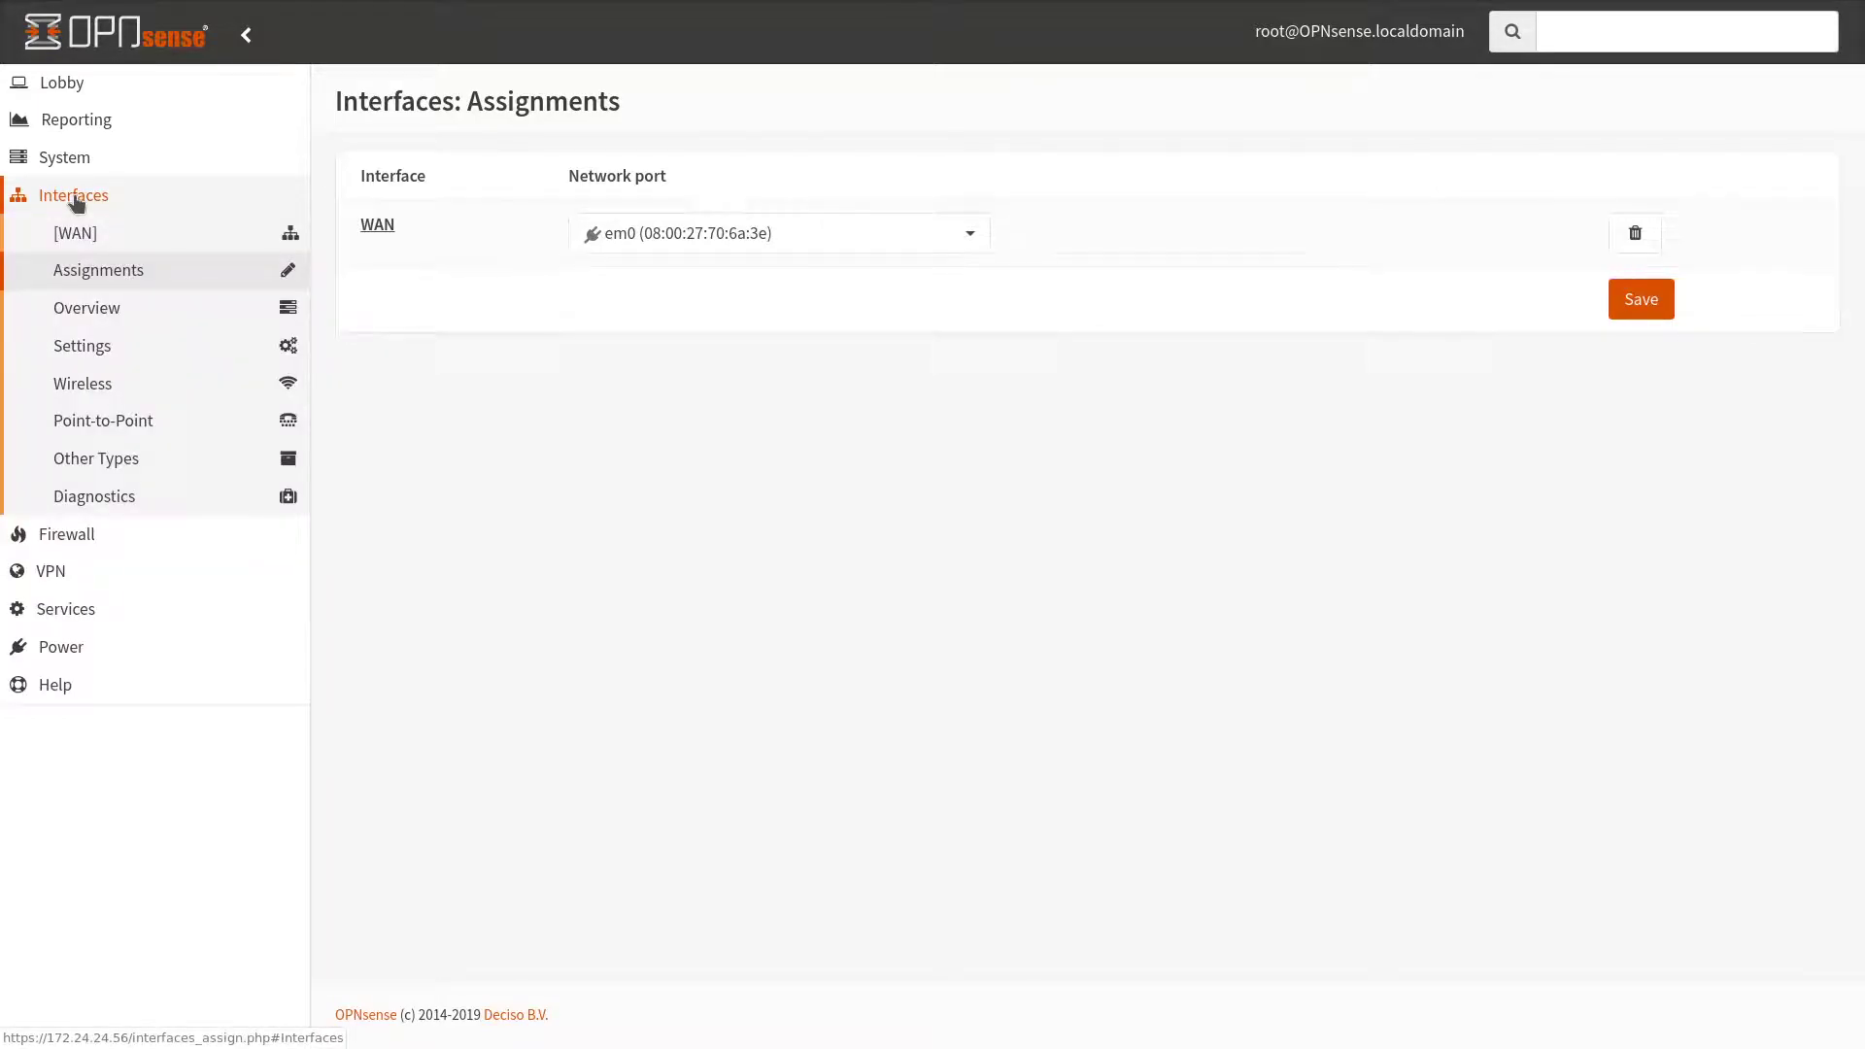
{"action": "left_click", "coordinate": [137, 461]}
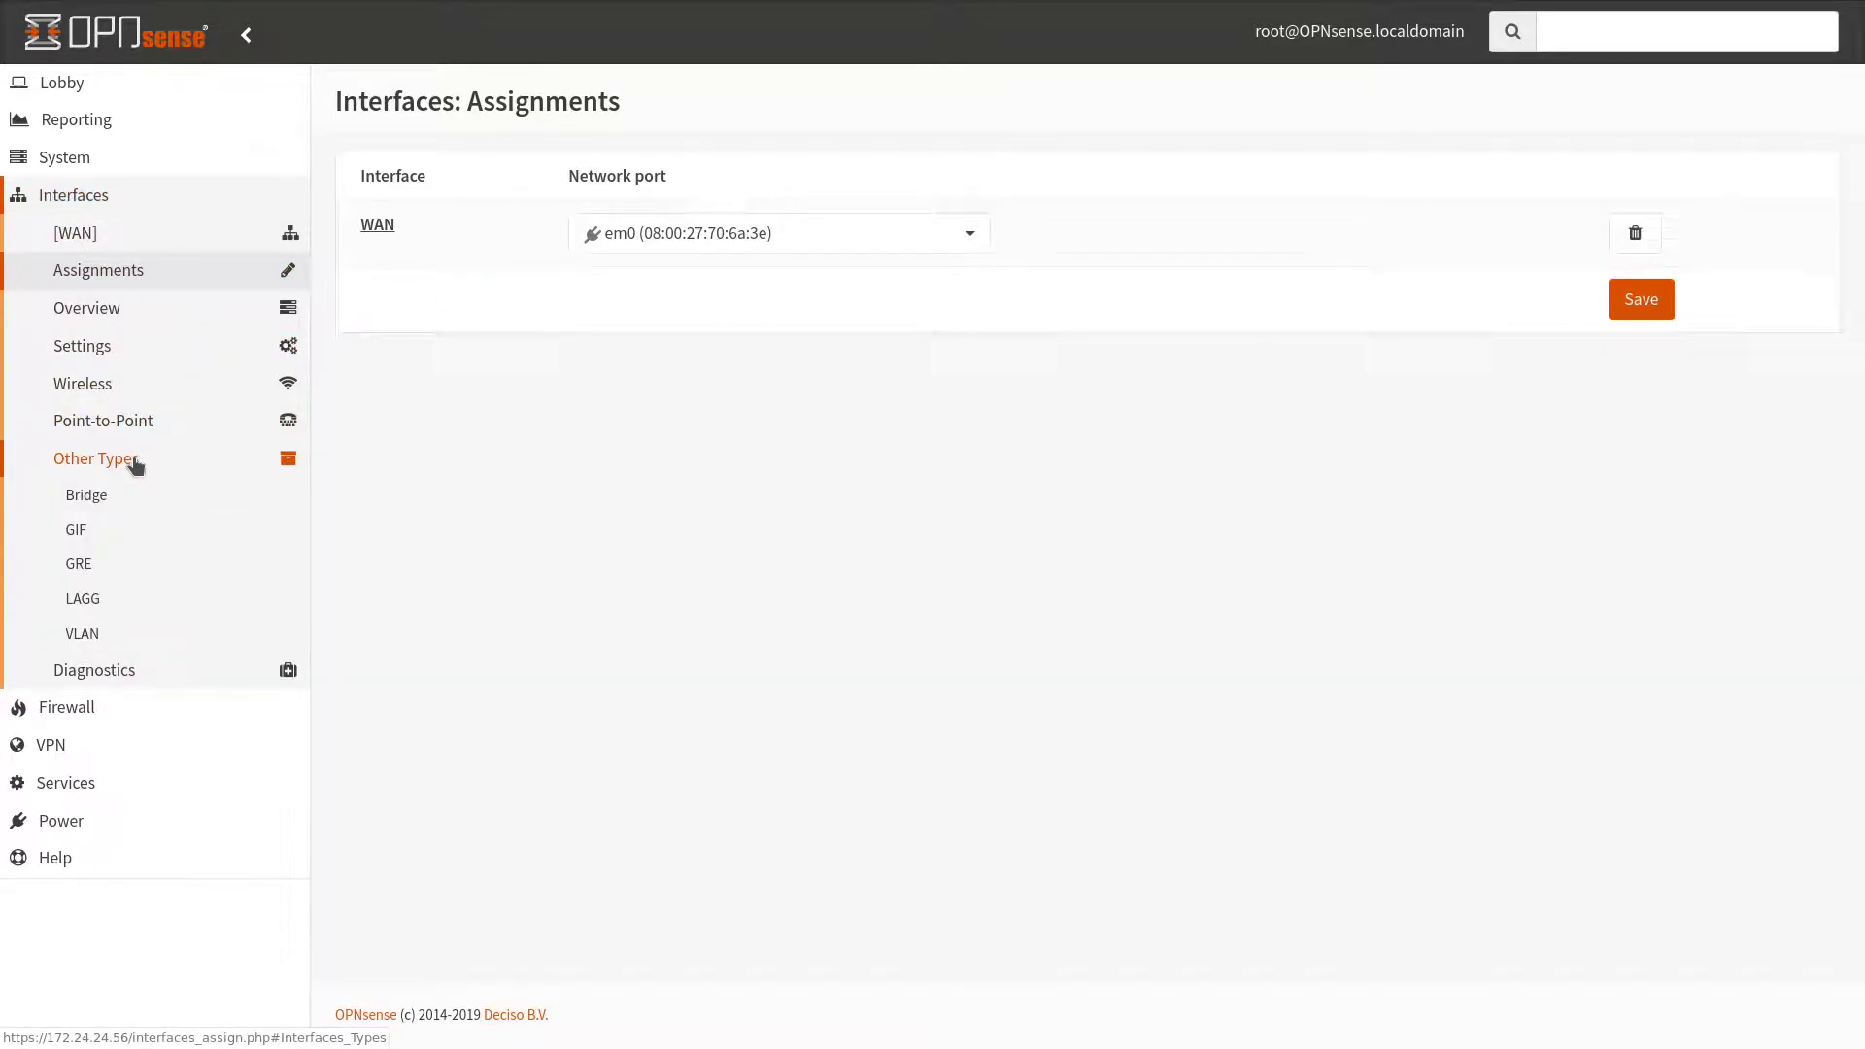
{"action": "left_click", "coordinate": [82, 634]}
{"action": "left_click", "coordinate": [1788, 109]}
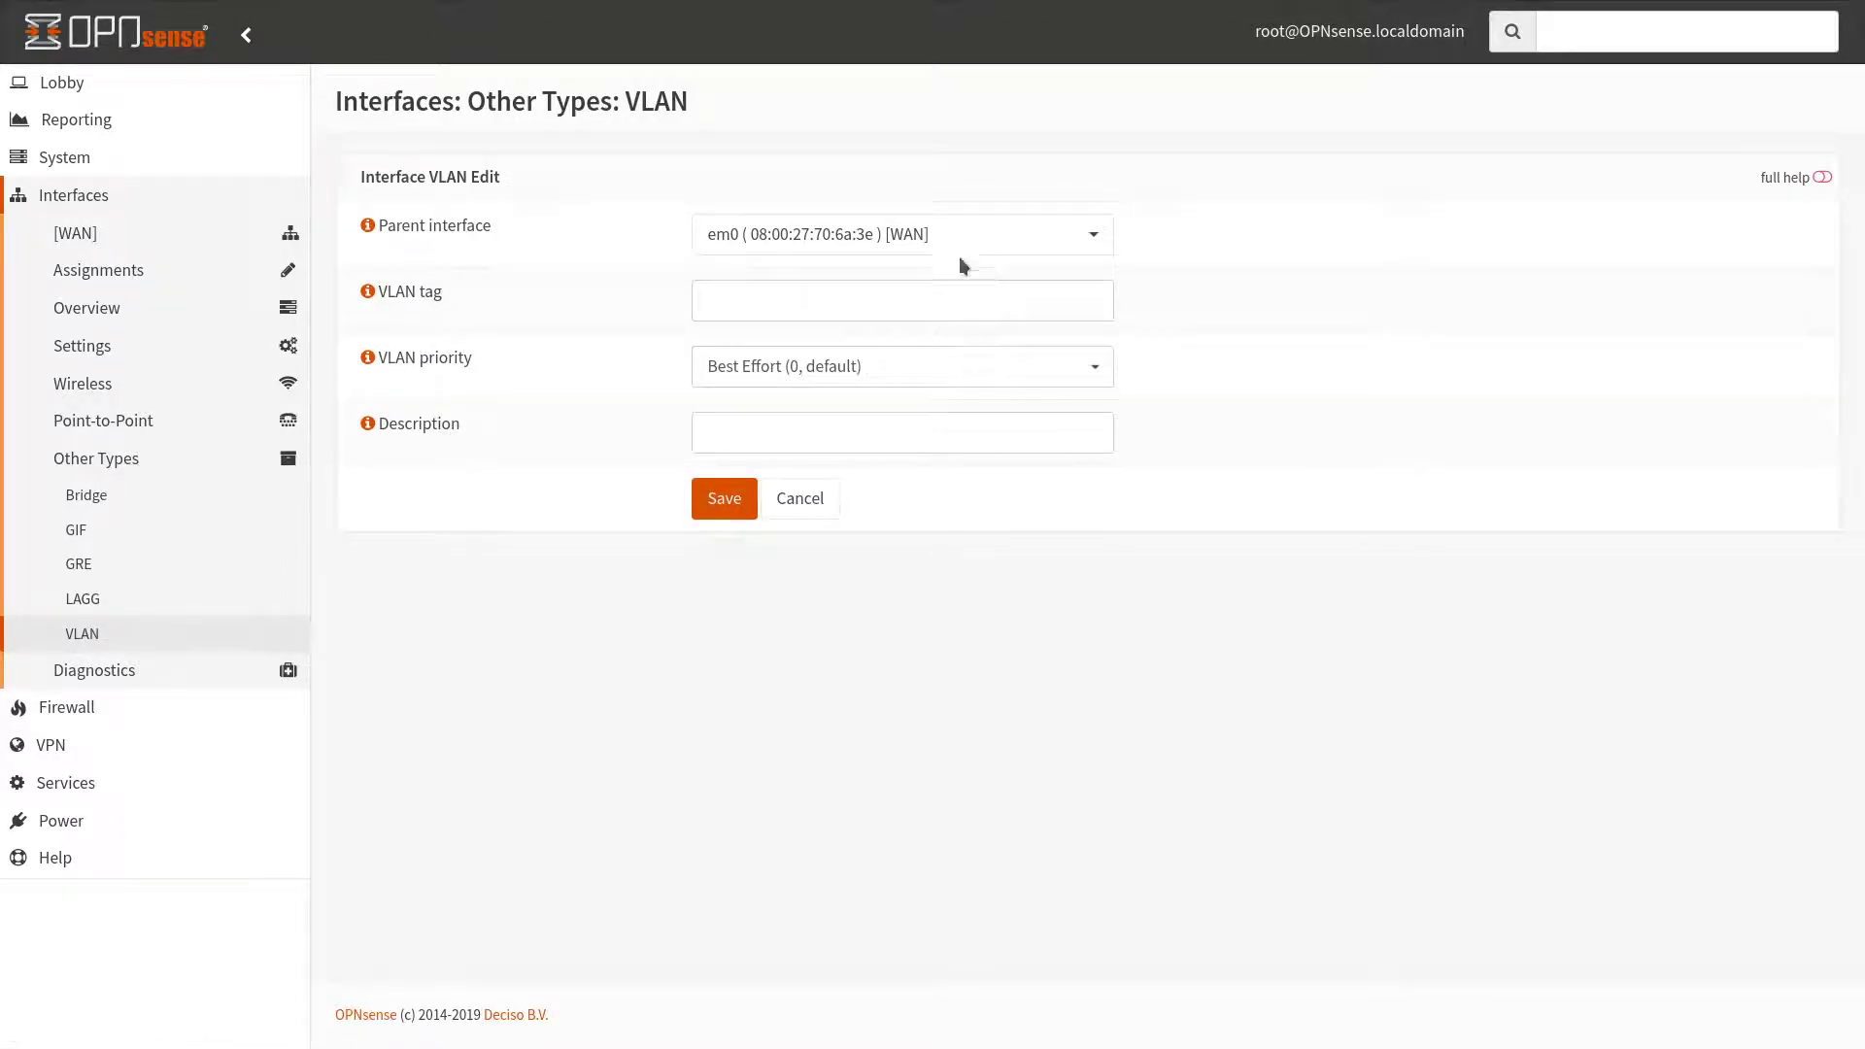
{"action": "left_click", "coordinate": [923, 311]}
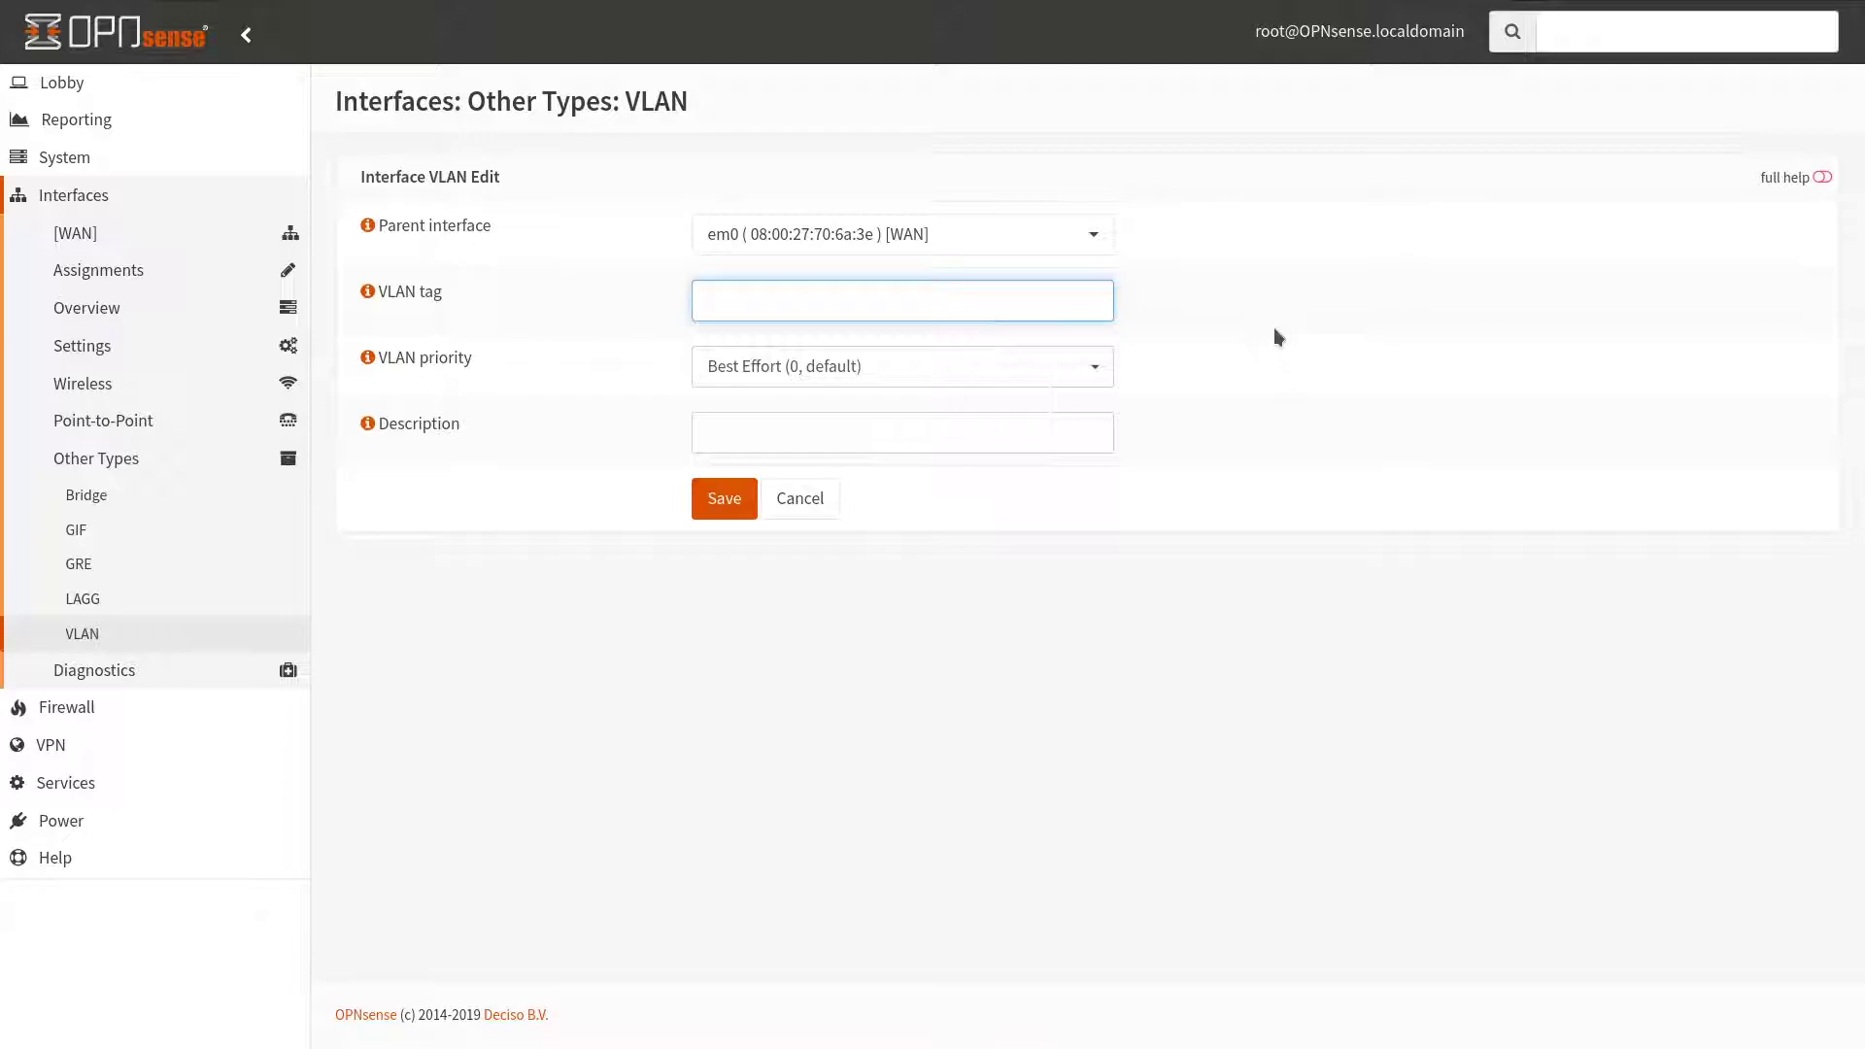
{"action": "type", "text": "2"}
{"action": "left_click", "coordinate": [805, 439]}
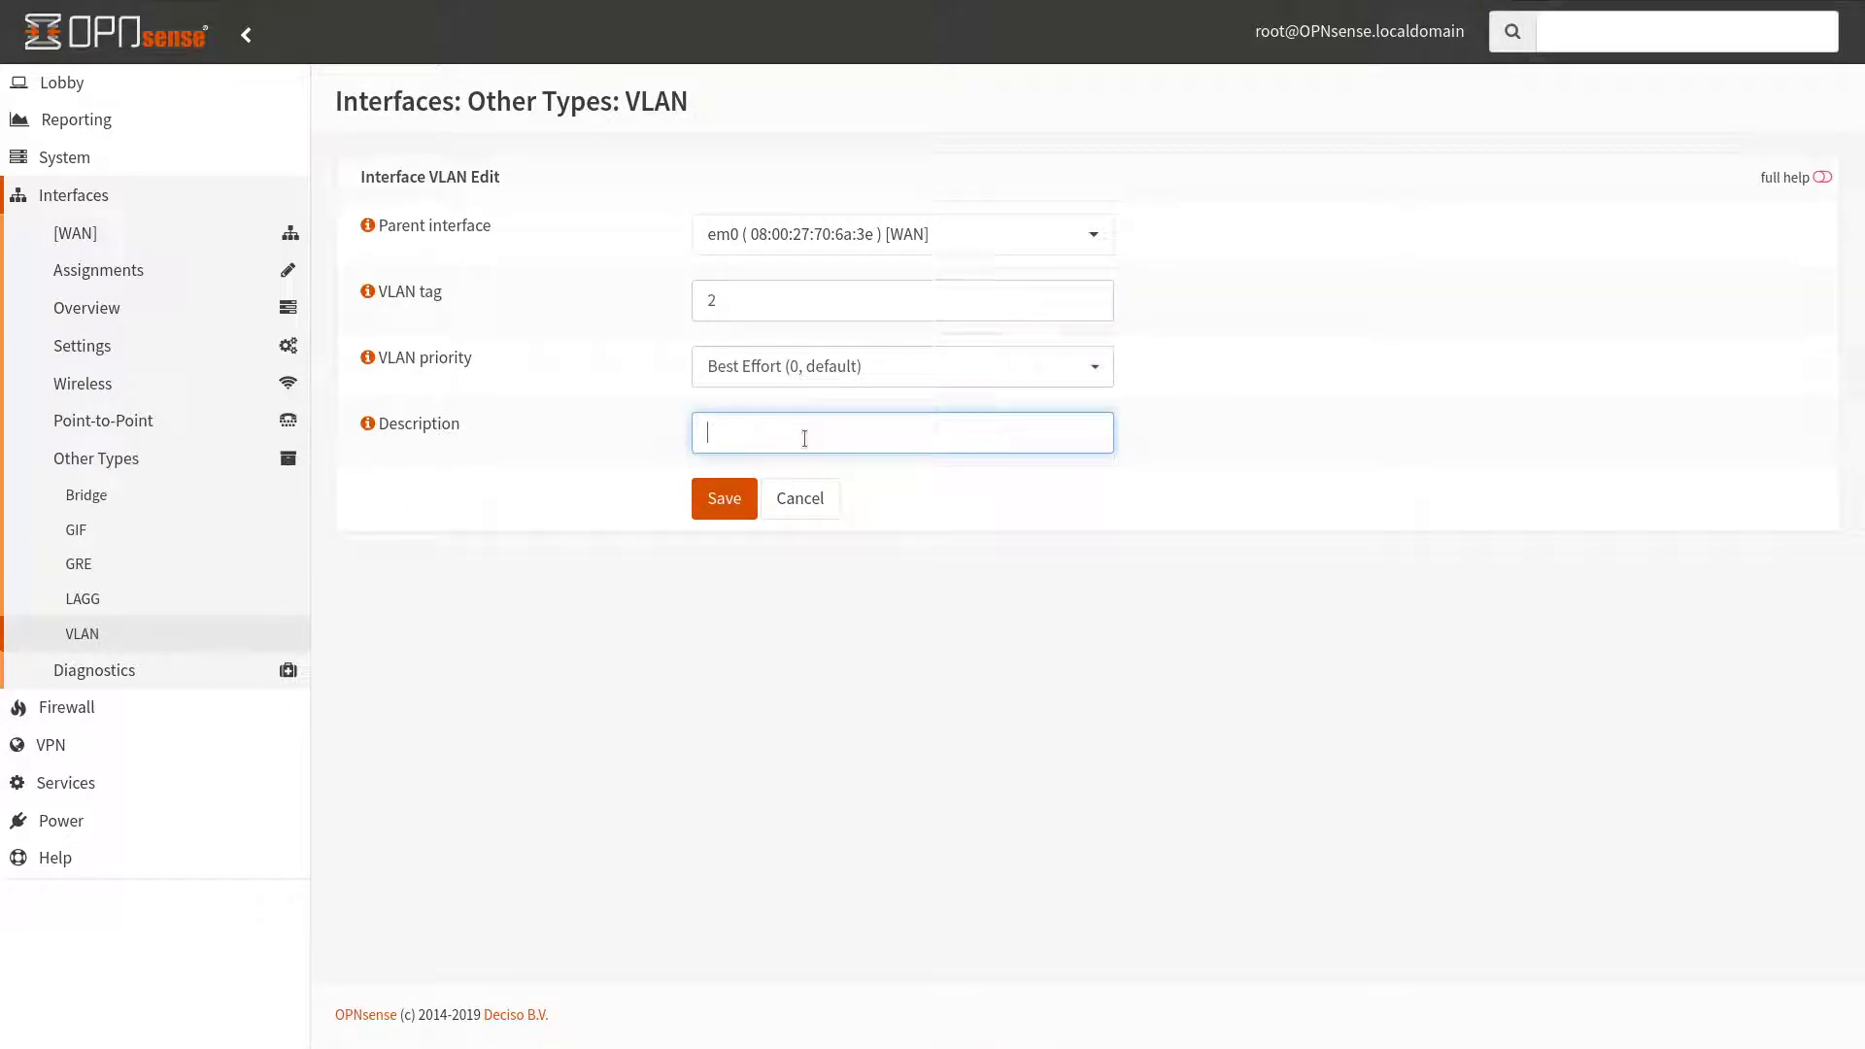
{"action": "type", "text": "GuestVLAN"}
{"action": "left_click", "coordinate": [724, 498]}
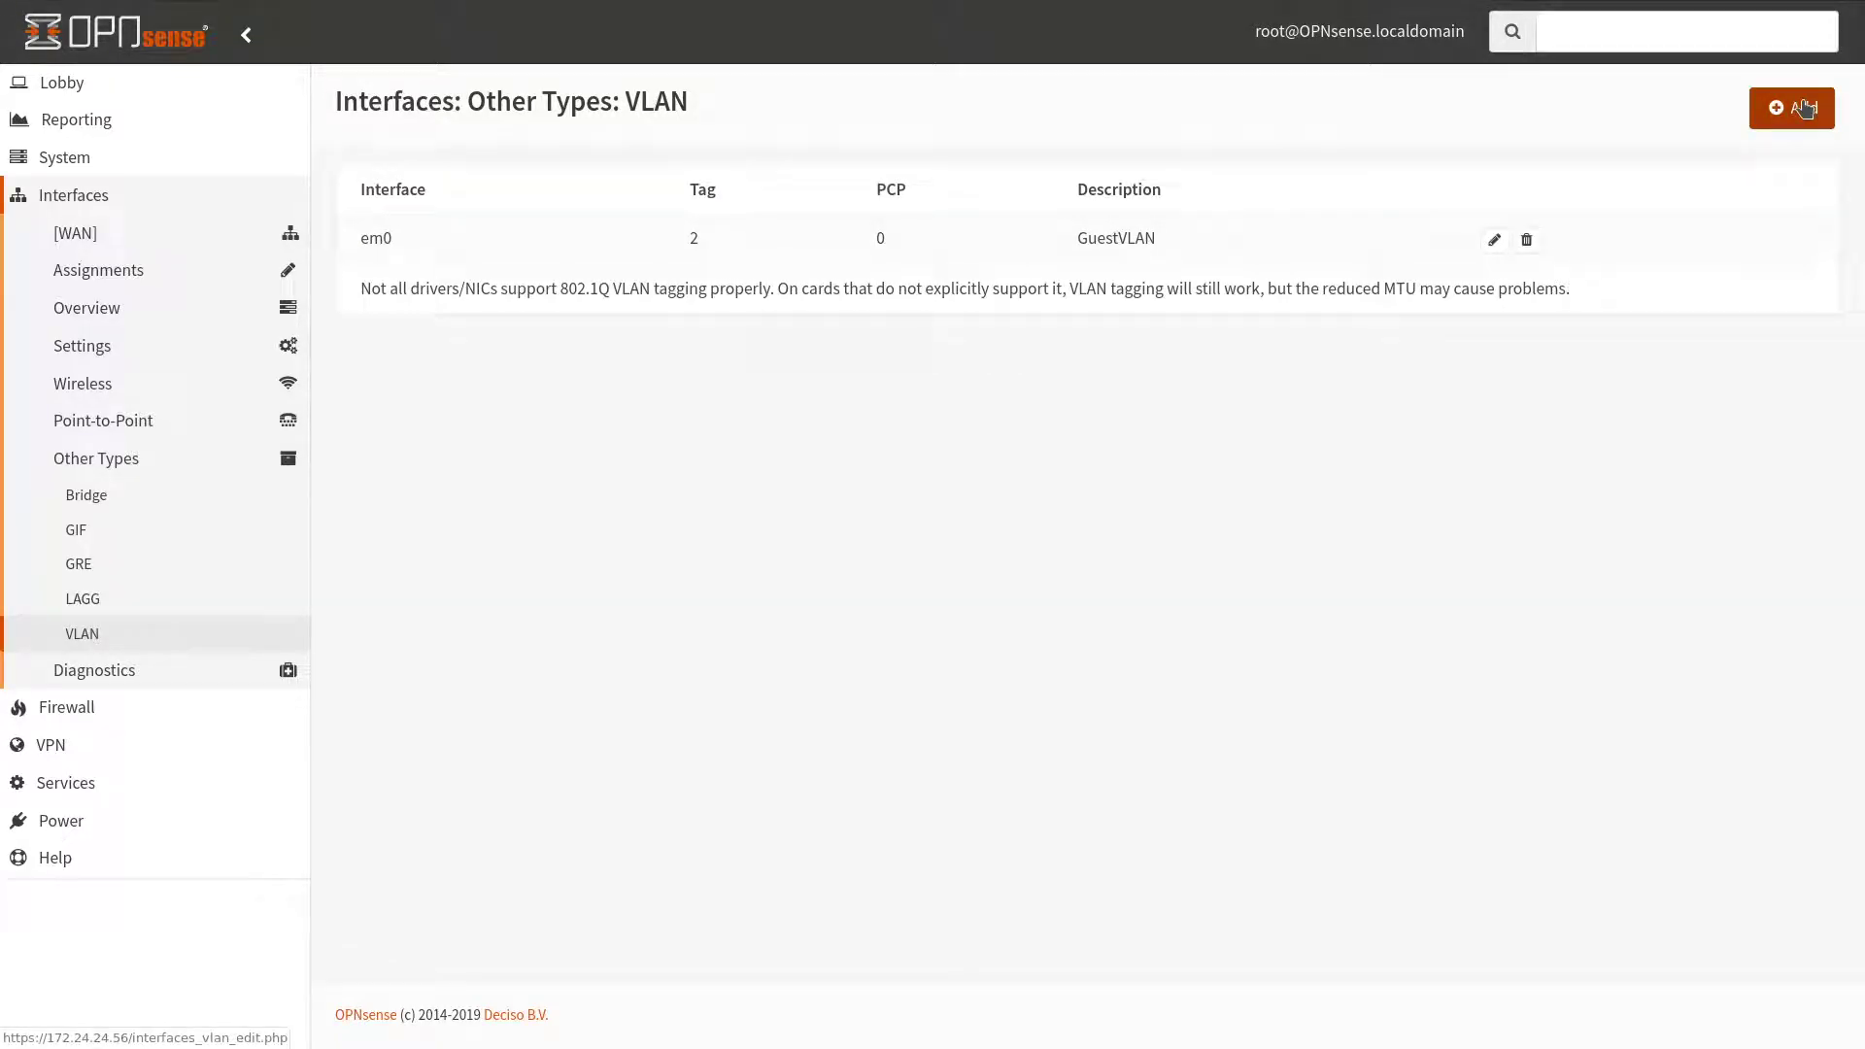
Add VLAN tag 100 with description mgntVLAN on em0
{"action": "left_click", "coordinate": [1805, 107]}
{"action": "left_click", "coordinate": [709, 309]}
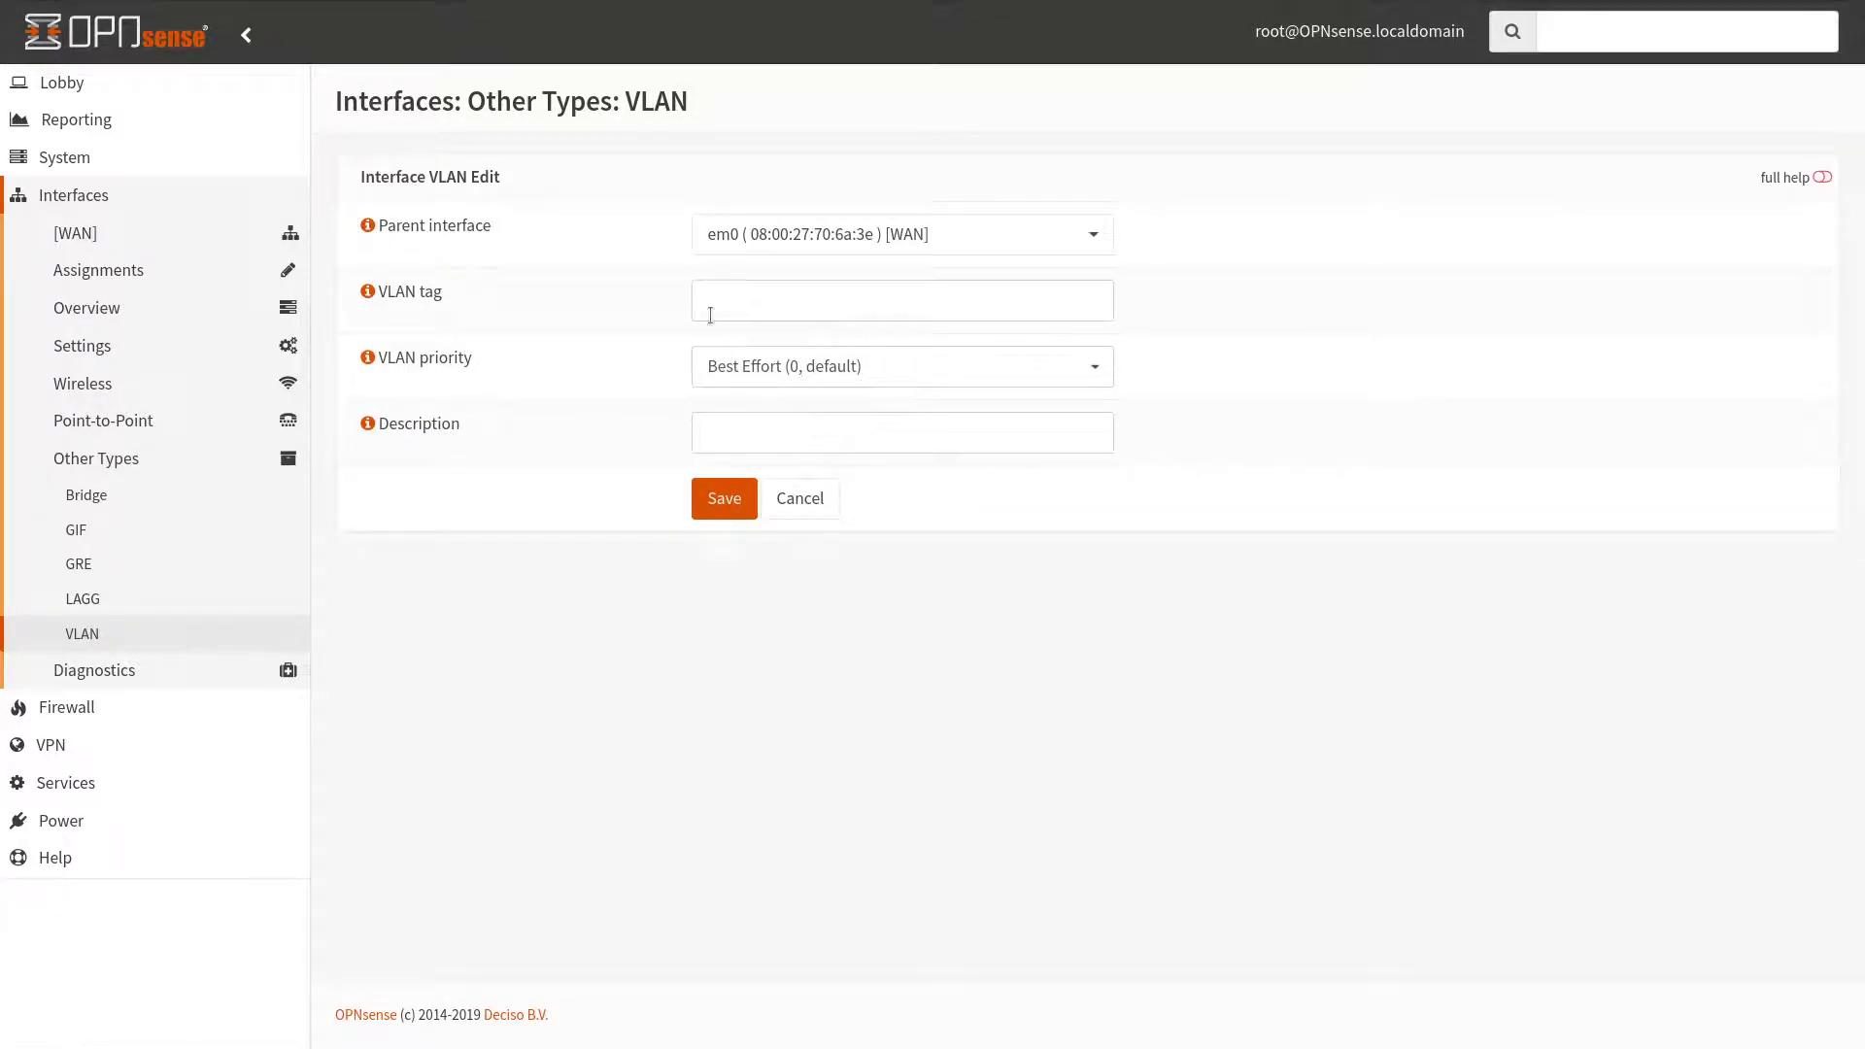
{"action": "type", "text": "100"}
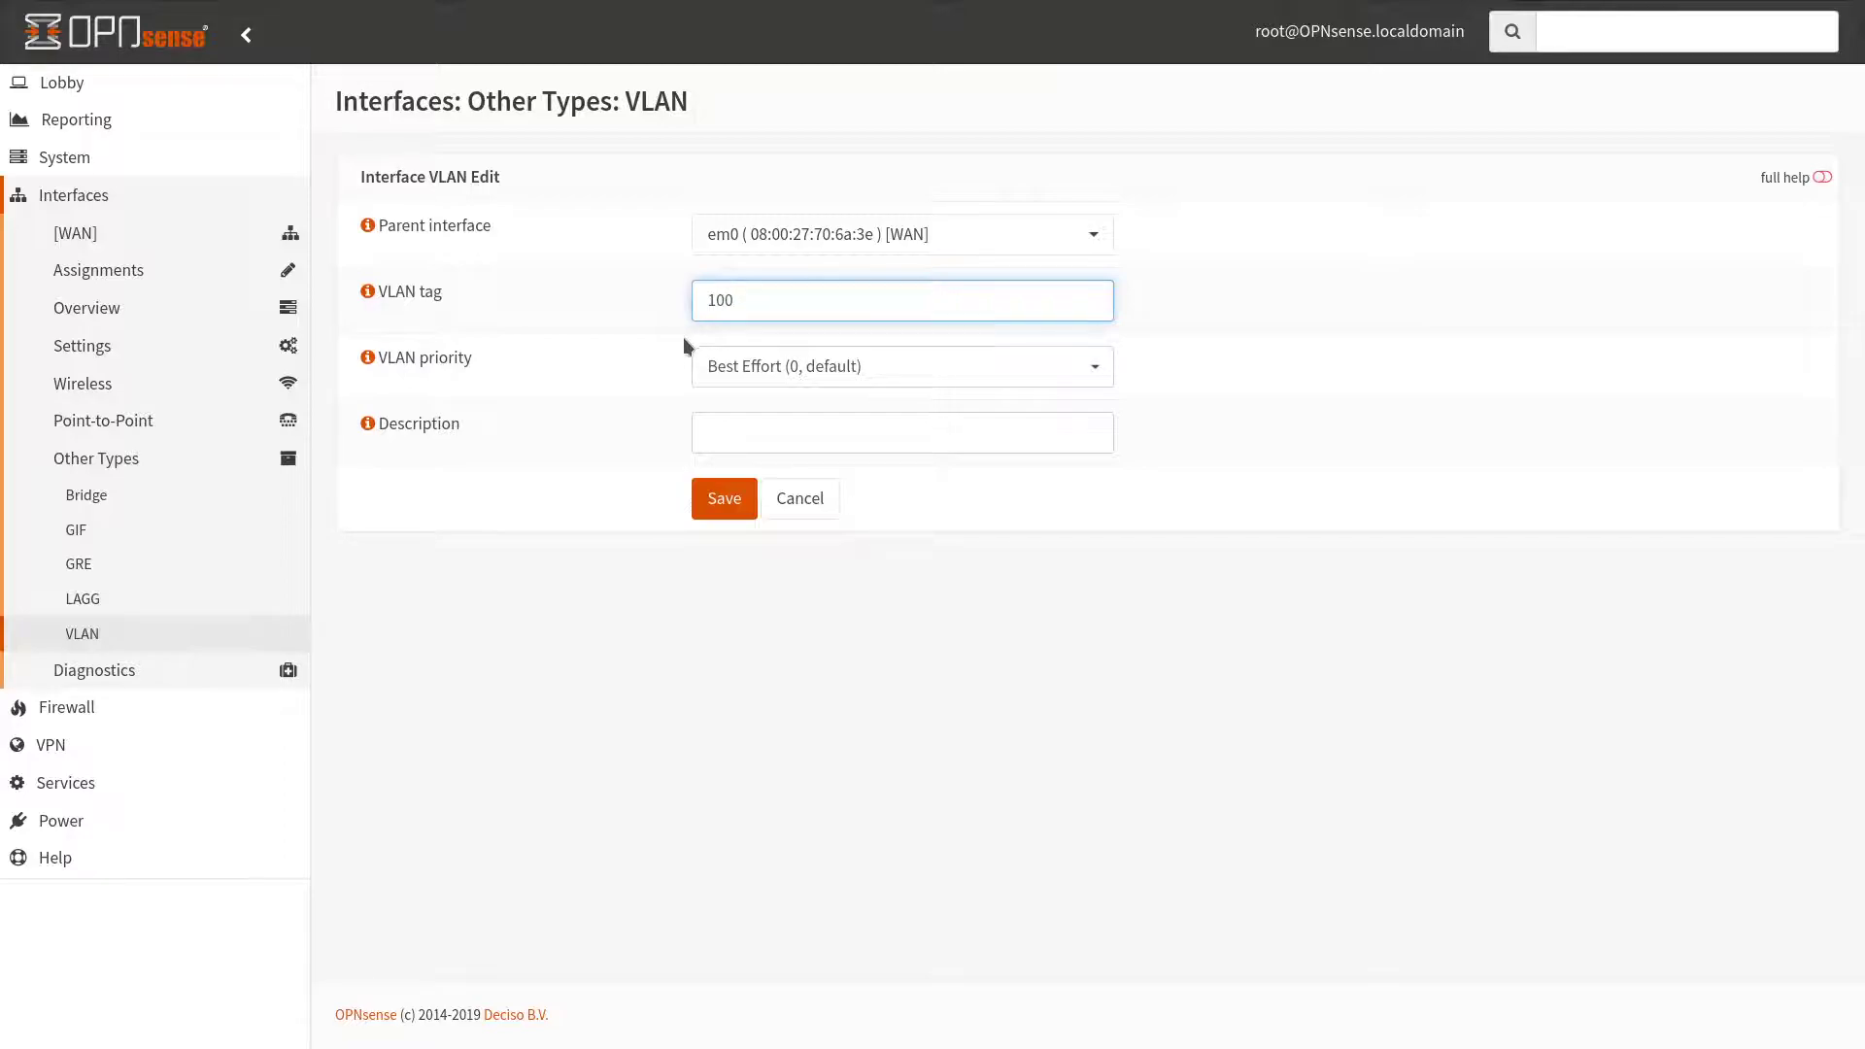
{"action": "left_click", "coordinate": [767, 425]}
{"action": "type", "text": "m"}
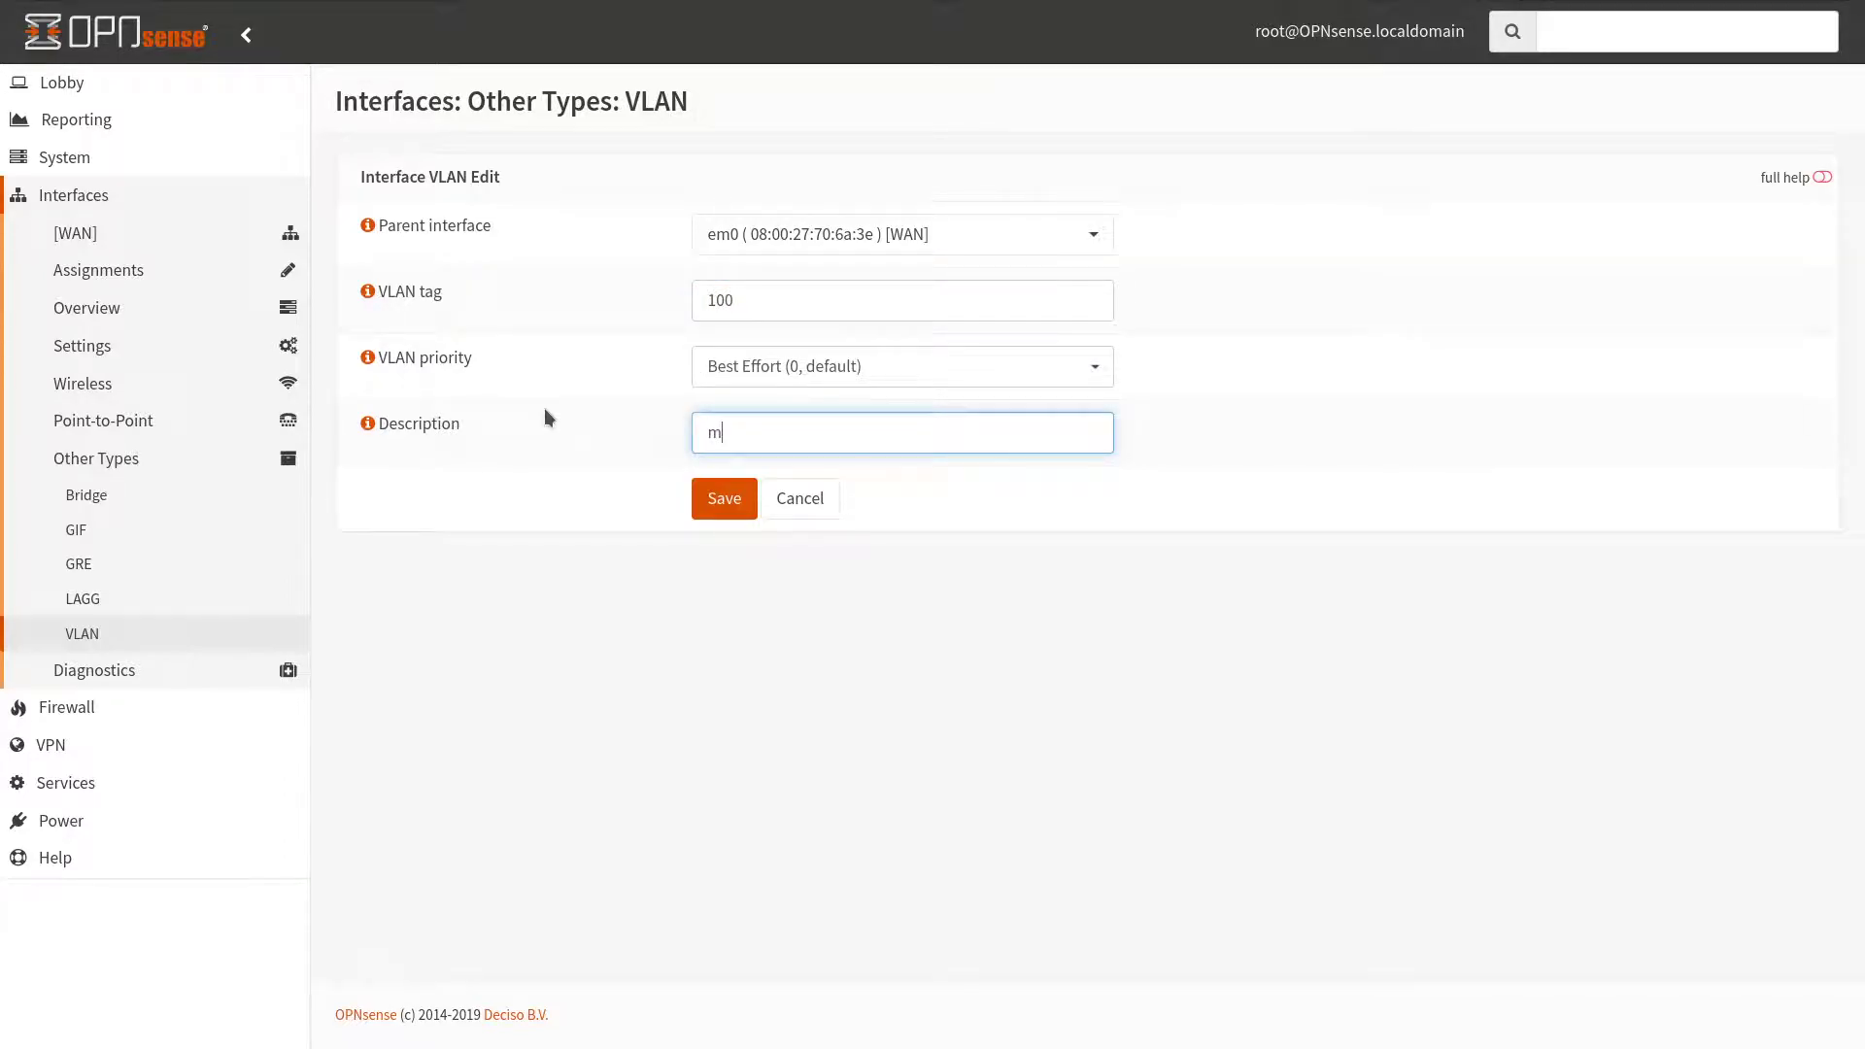
{"action": "type", "text": "gntVLAN"}
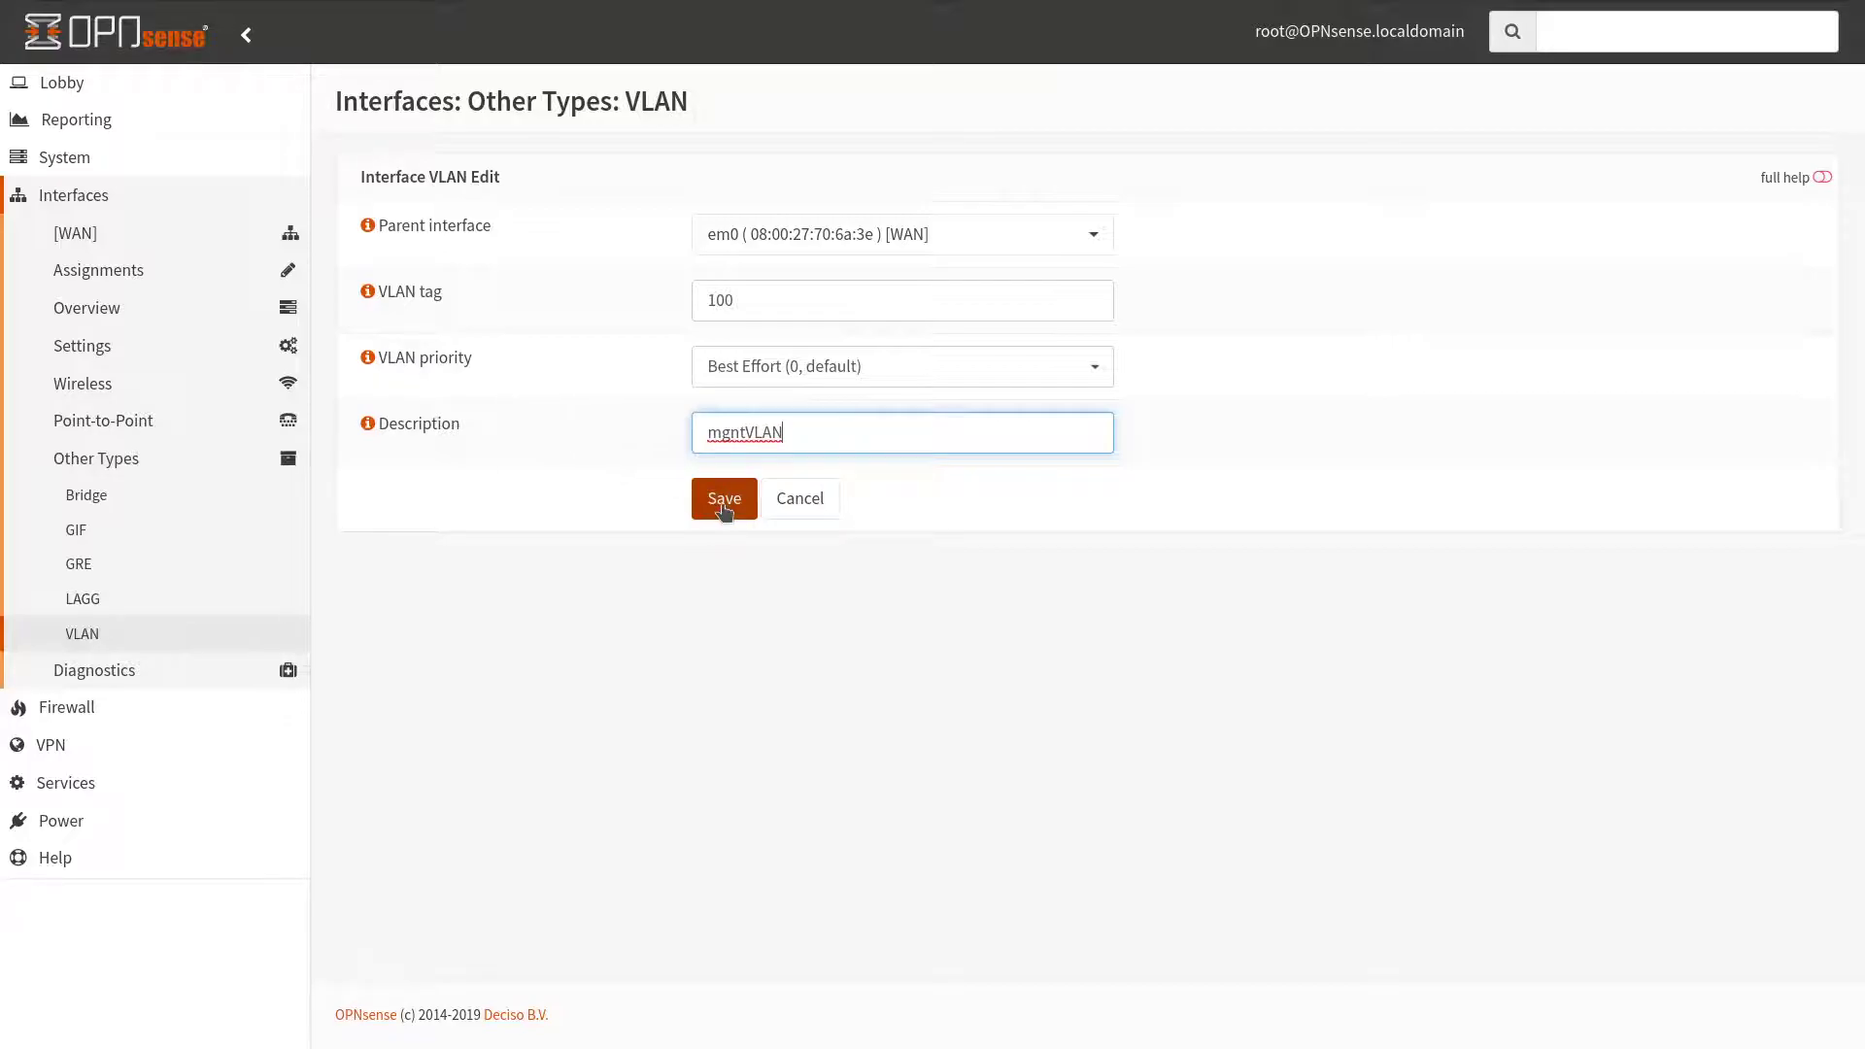
{"action": "left_click", "coordinate": [724, 499]}
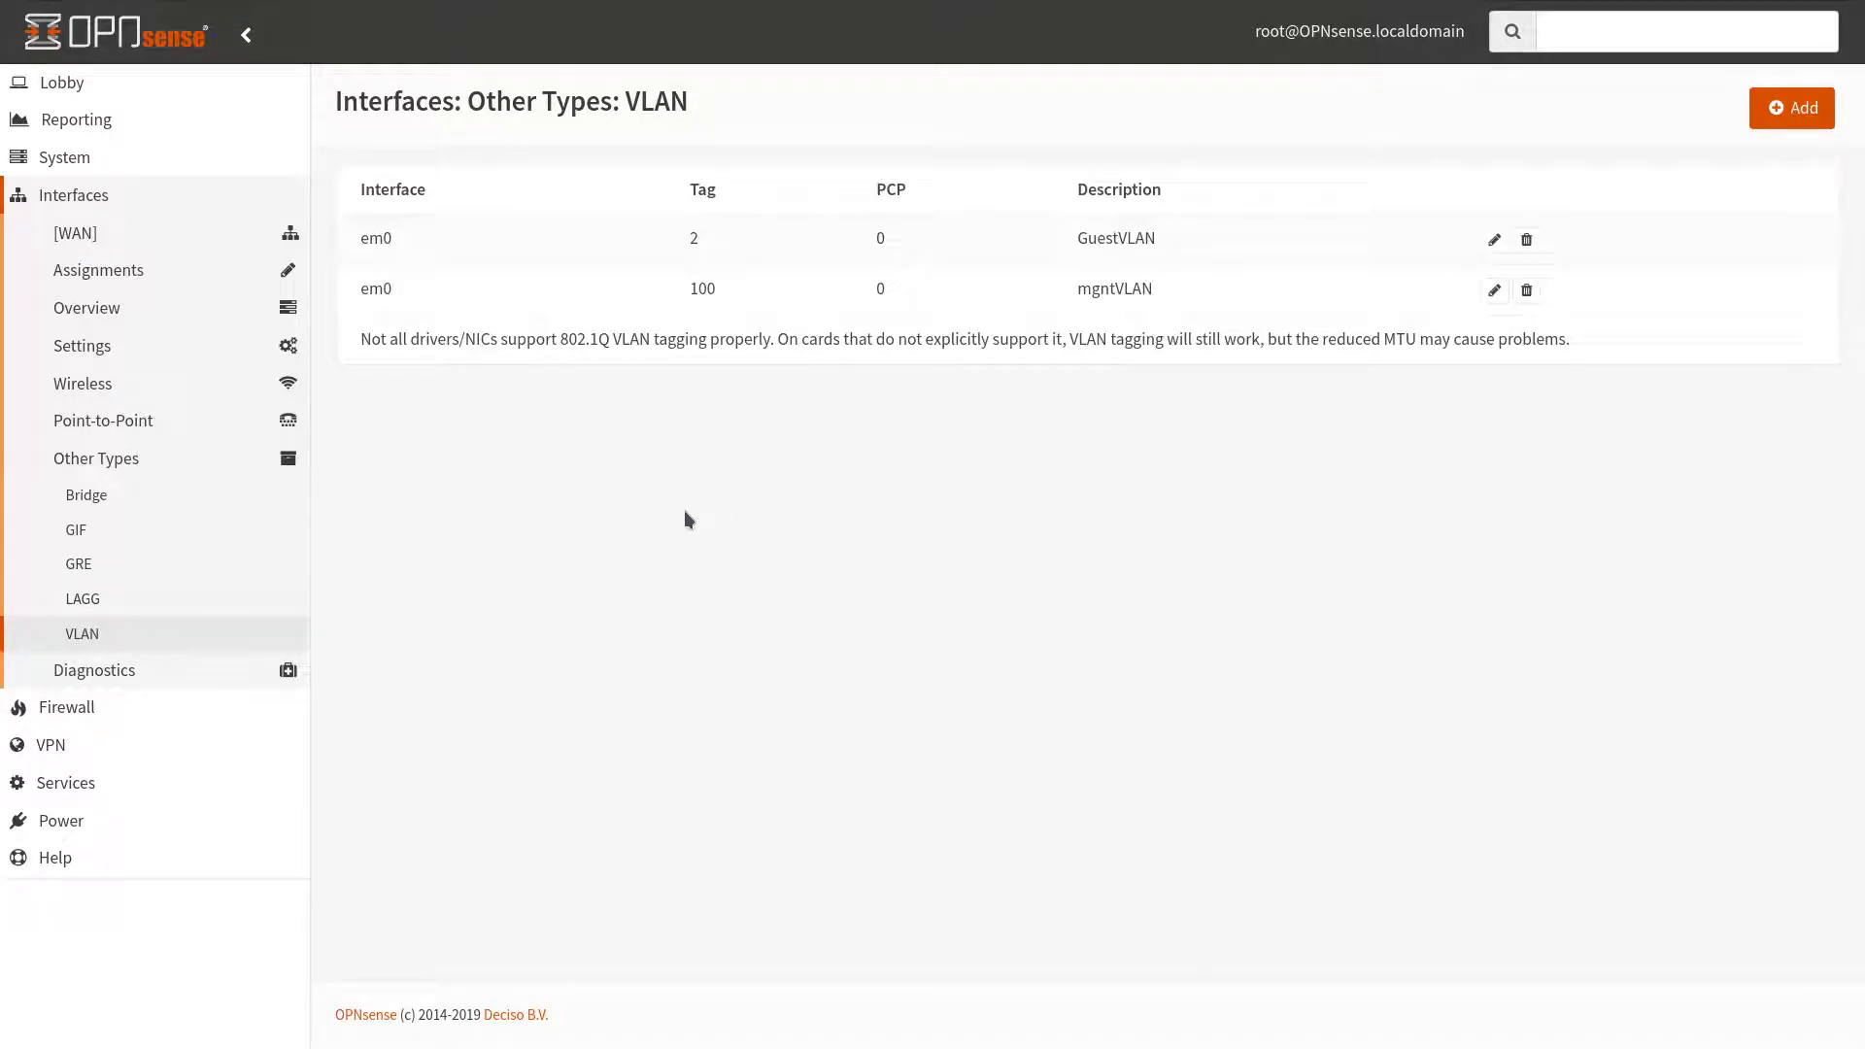
Assign VLAN 2 and VLAN 100 as new interfaces
{"action": "left_click", "coordinate": [159, 276]}
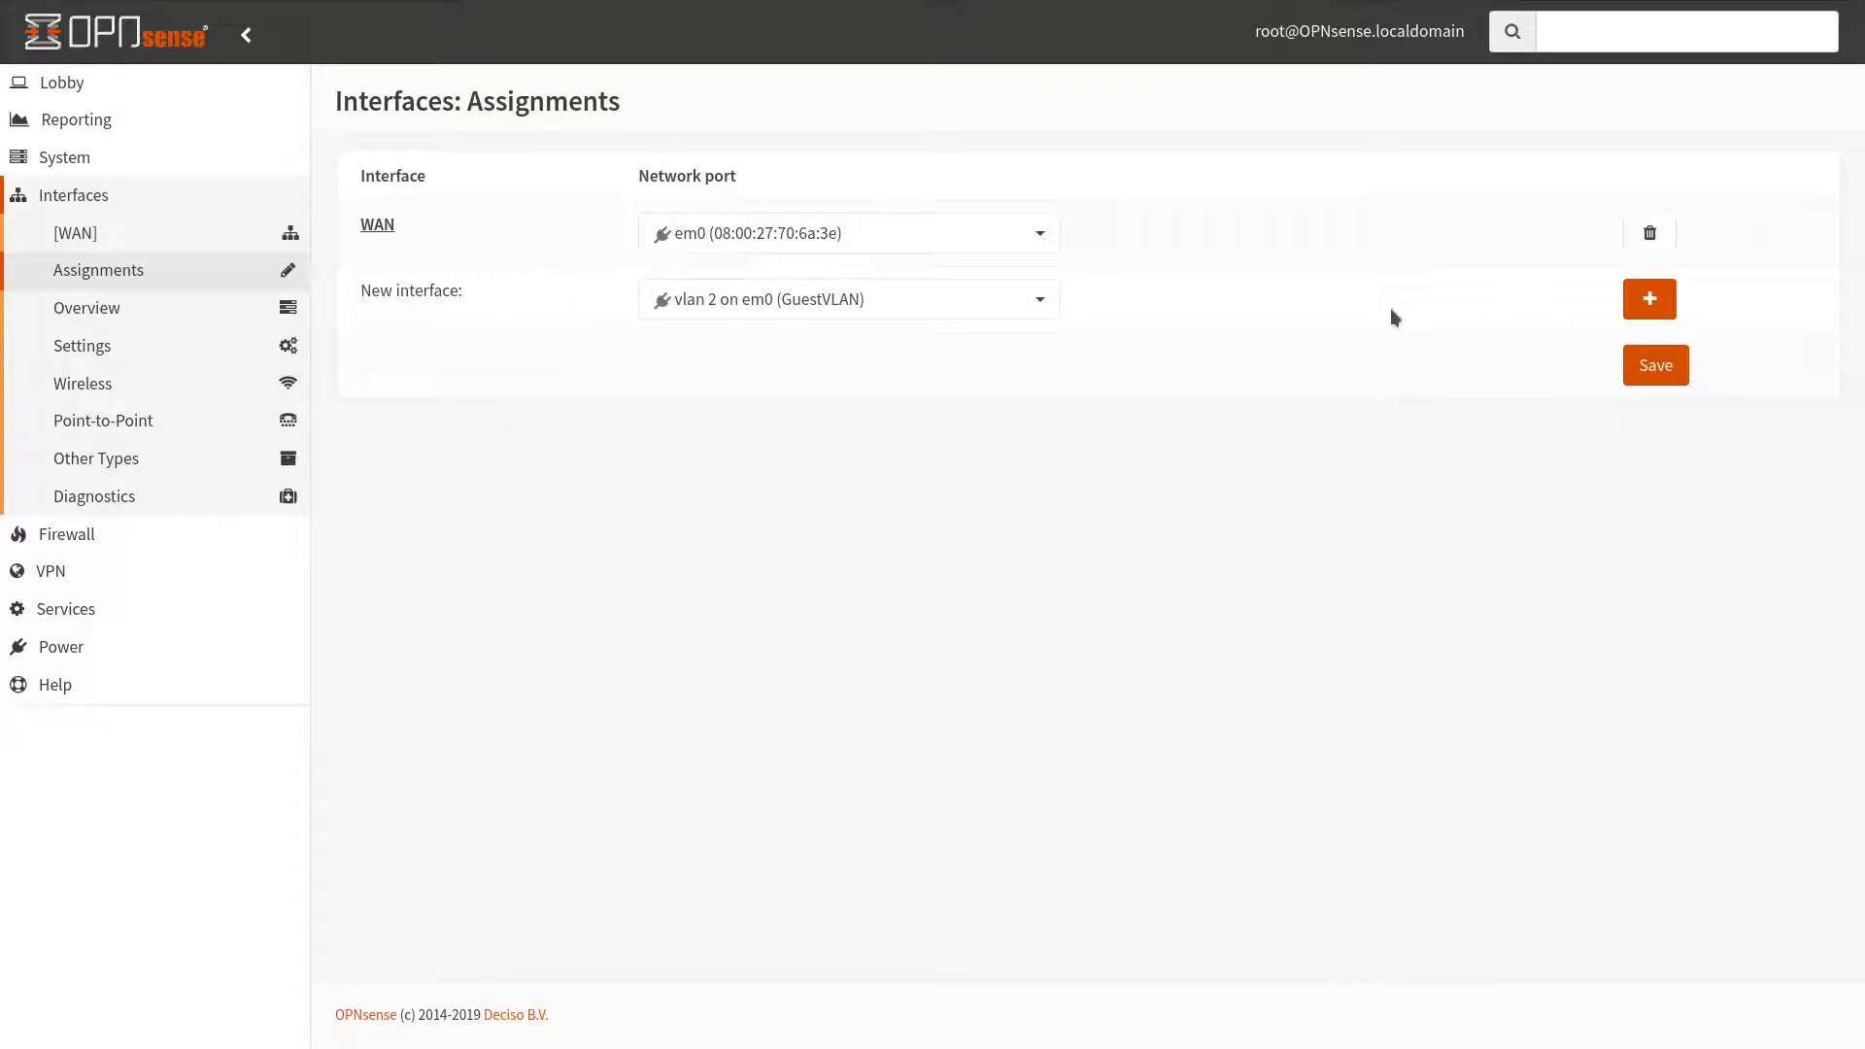
{"action": "left_click", "coordinate": [1650, 299]}
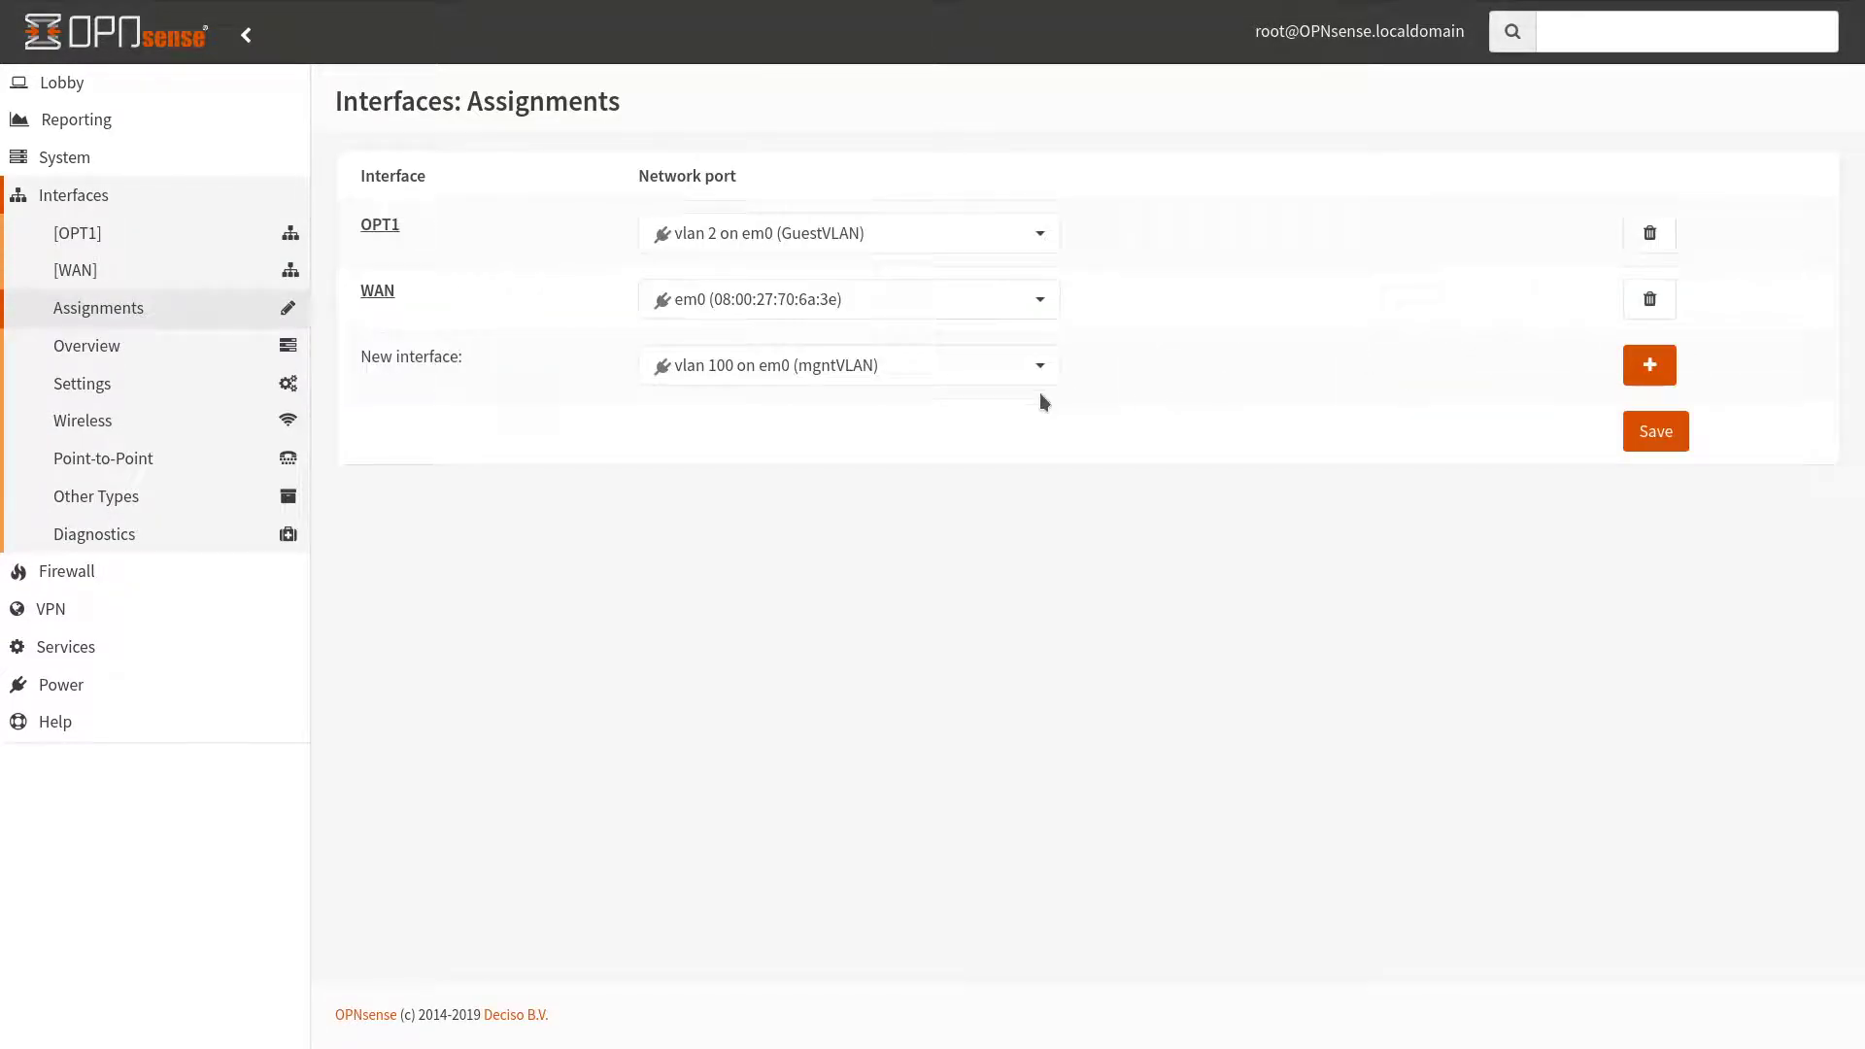
{"action": "left_click", "coordinate": [1650, 366]}
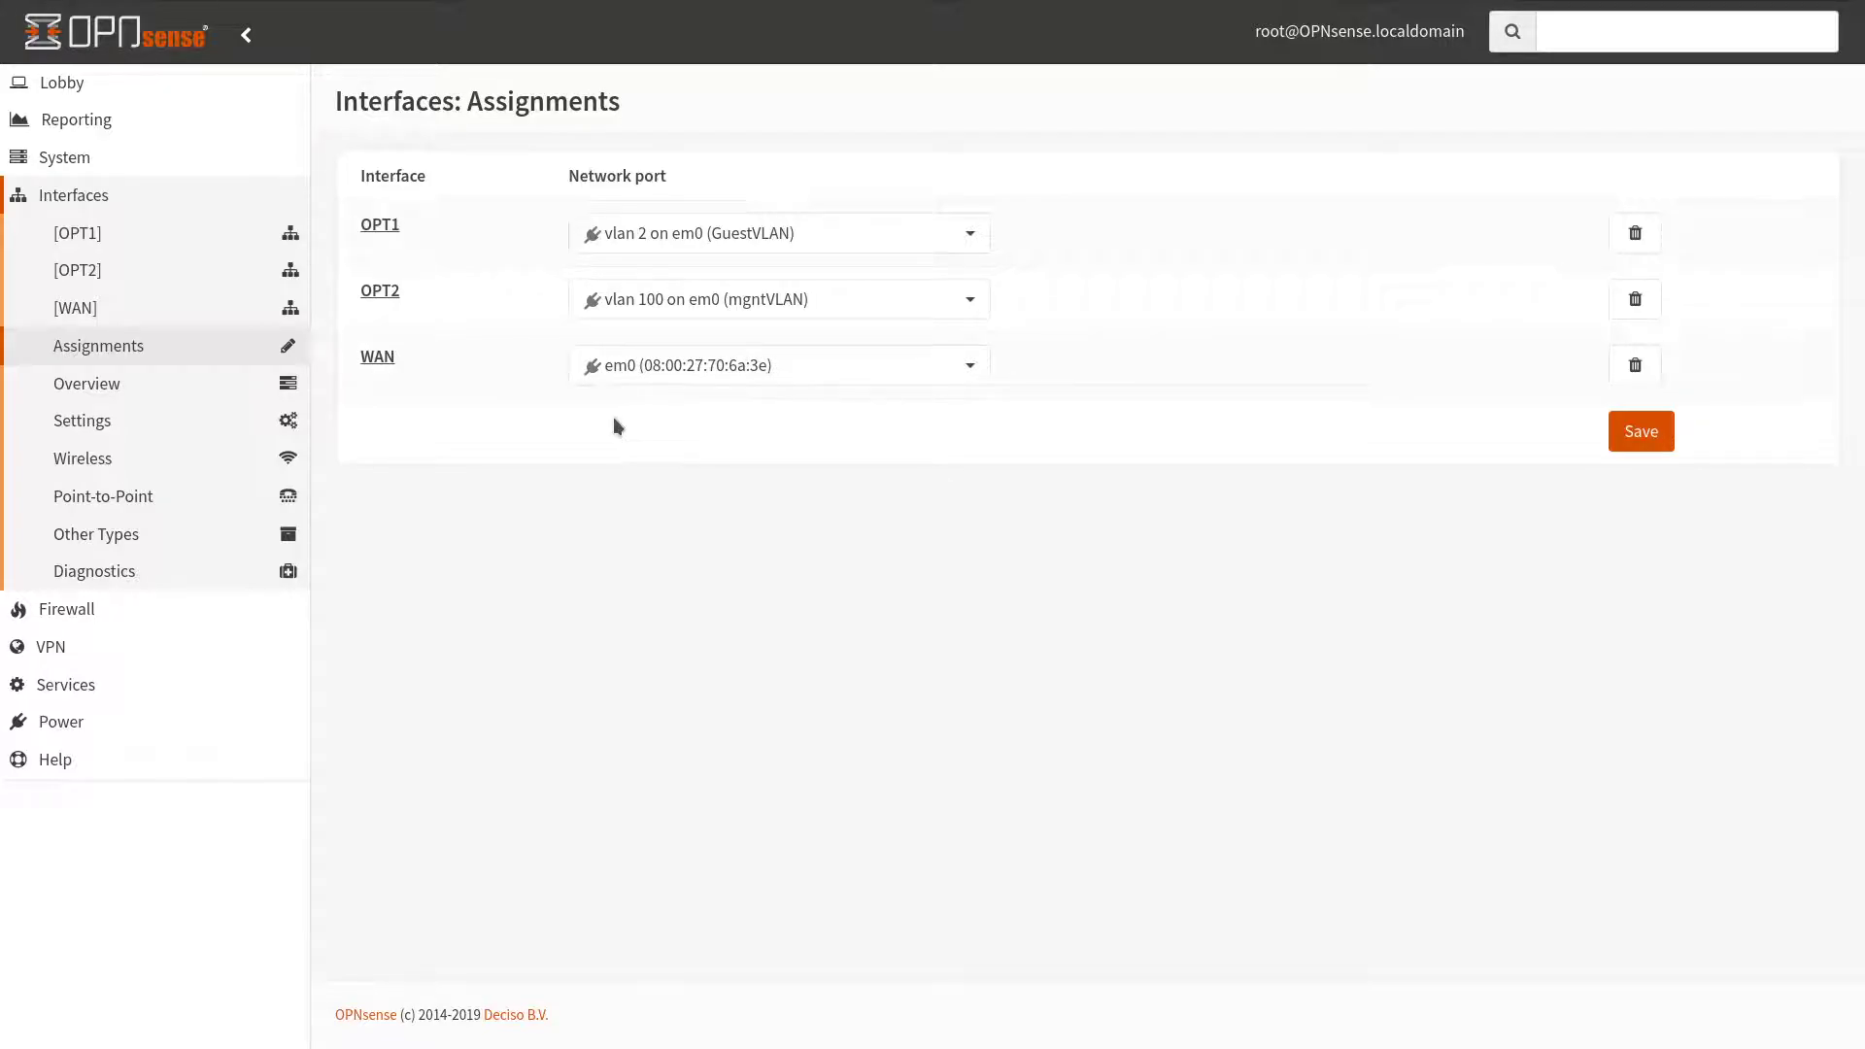
Enable OPT2 as mgntVLAN with static IPv4 192.168.100.254/24 and save
{"action": "left_click", "coordinate": [380, 292]}
{"action": "left_click", "coordinate": [696, 224]}
{"action": "key", "text": "Tab"}
{"action": "key", "text": "Tab"}
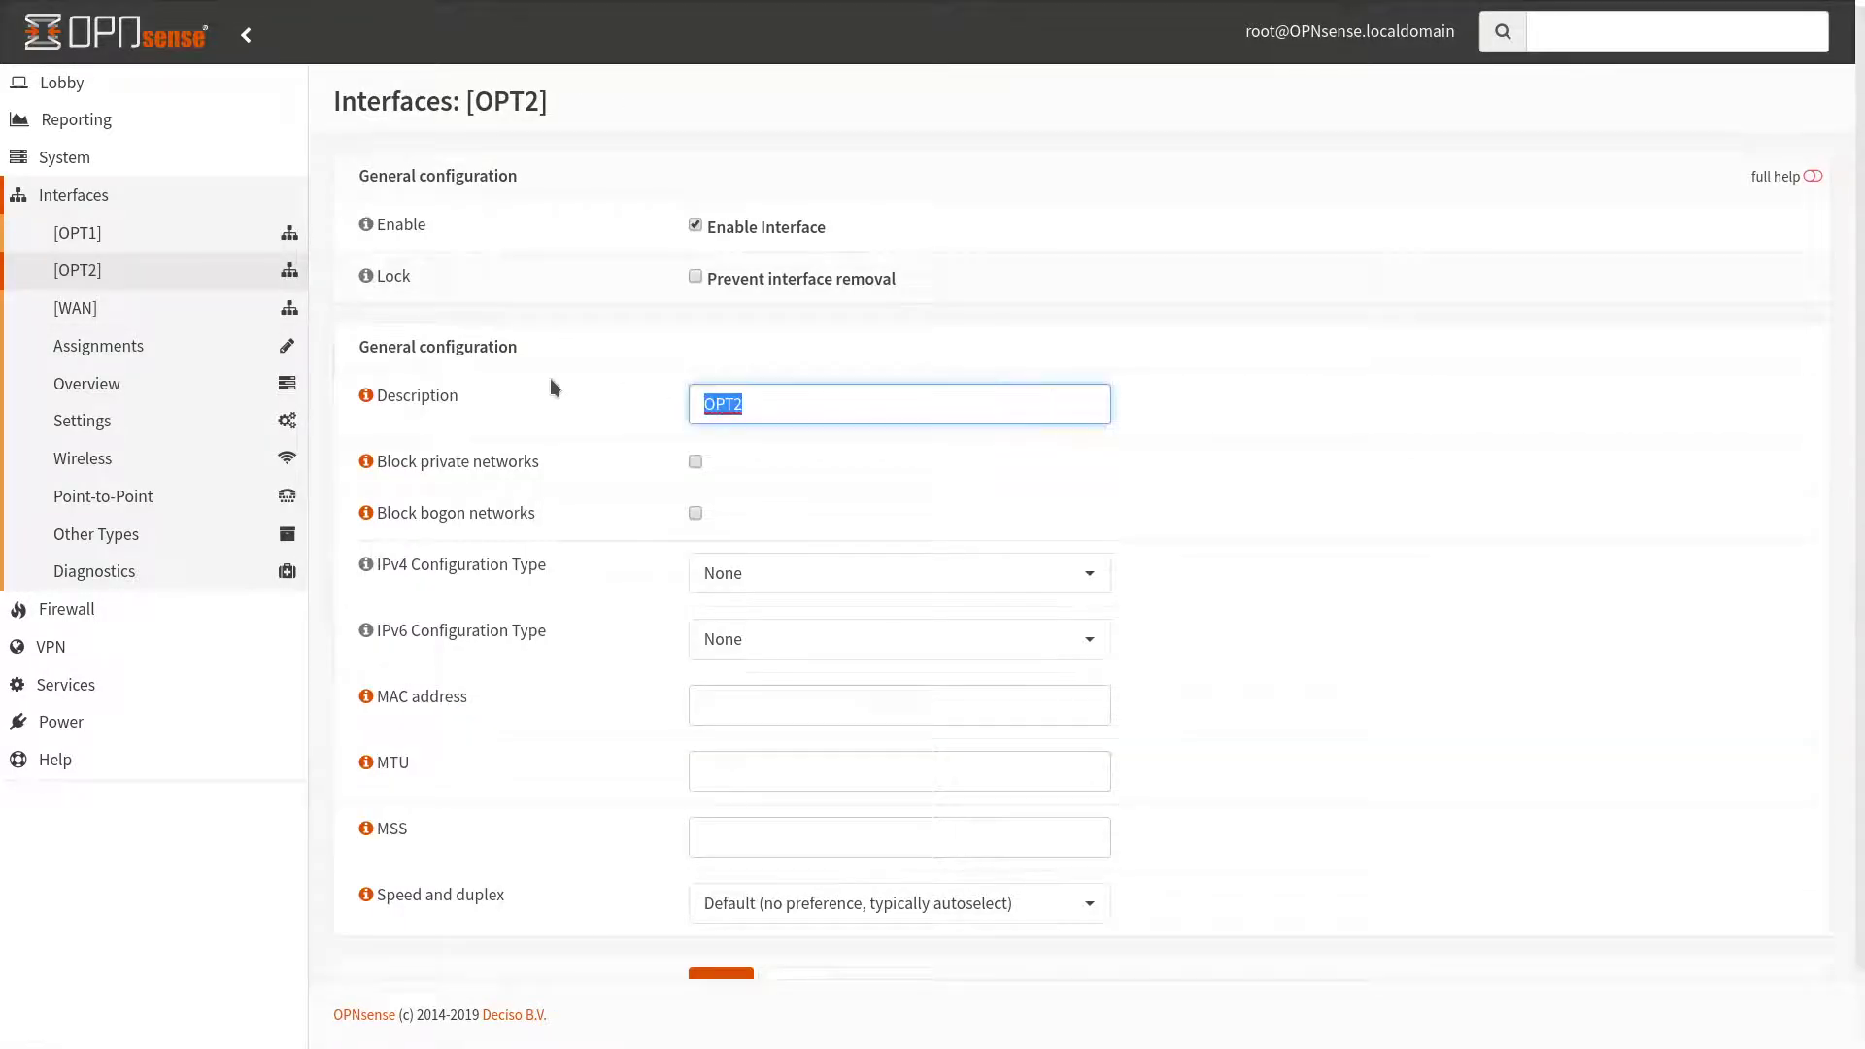
{"action": "type", "text": "mgntVLAN"}
{"action": "scroll", "coordinate": [829, 496], "scroll_direction": "down", "scroll_amount": 1}
{"action": "left_click", "coordinate": [829, 496]}
{"action": "left_click", "coordinate": [791, 591]}
{"action": "scroll", "coordinate": [775, 720], "scroll_direction": "down", "scroll_amount": 2}
{"action": "left_click", "coordinate": [782, 737]}
{"action": "left_click", "coordinate": [1156, 758]}
{"action": "scroll", "coordinate": [1162, 583], "scroll_direction": "down", "scroll_amount": 2}
{"action": "left_click", "coordinate": [1161, 482]}
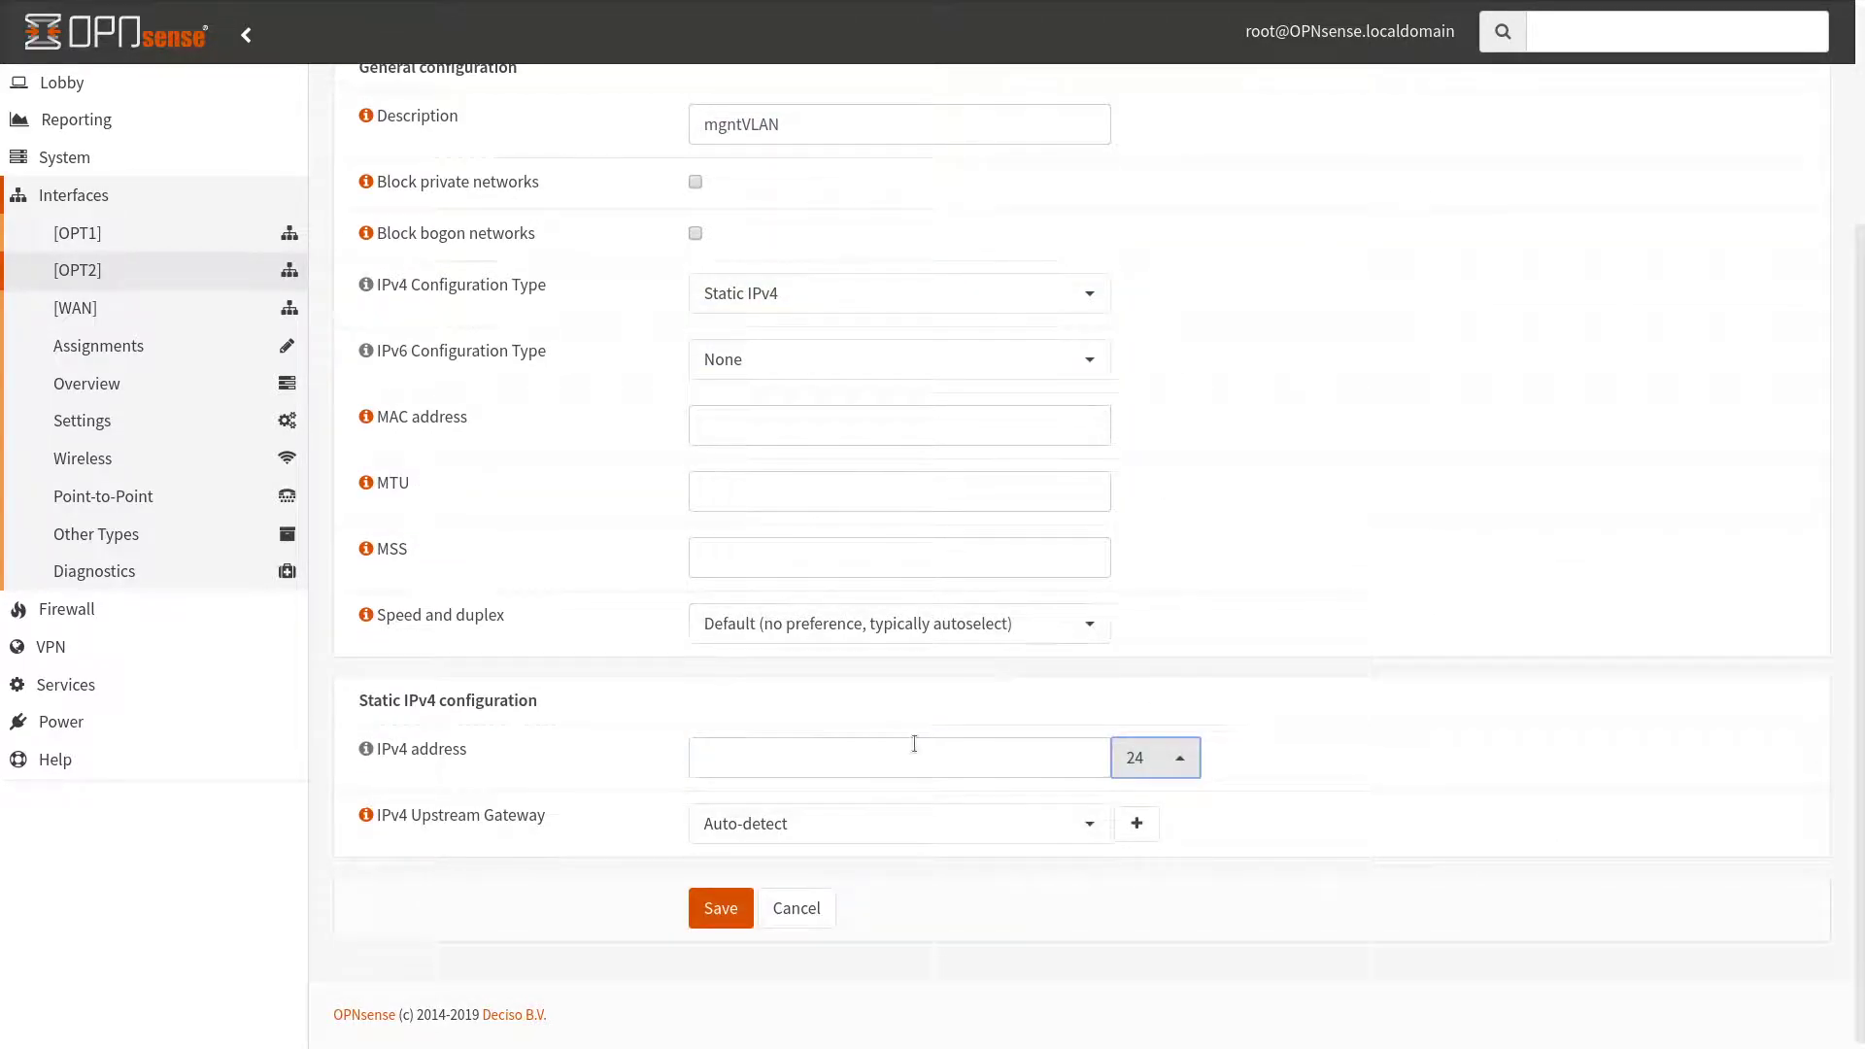
{"action": "type", "text": "192.168.100.254"}
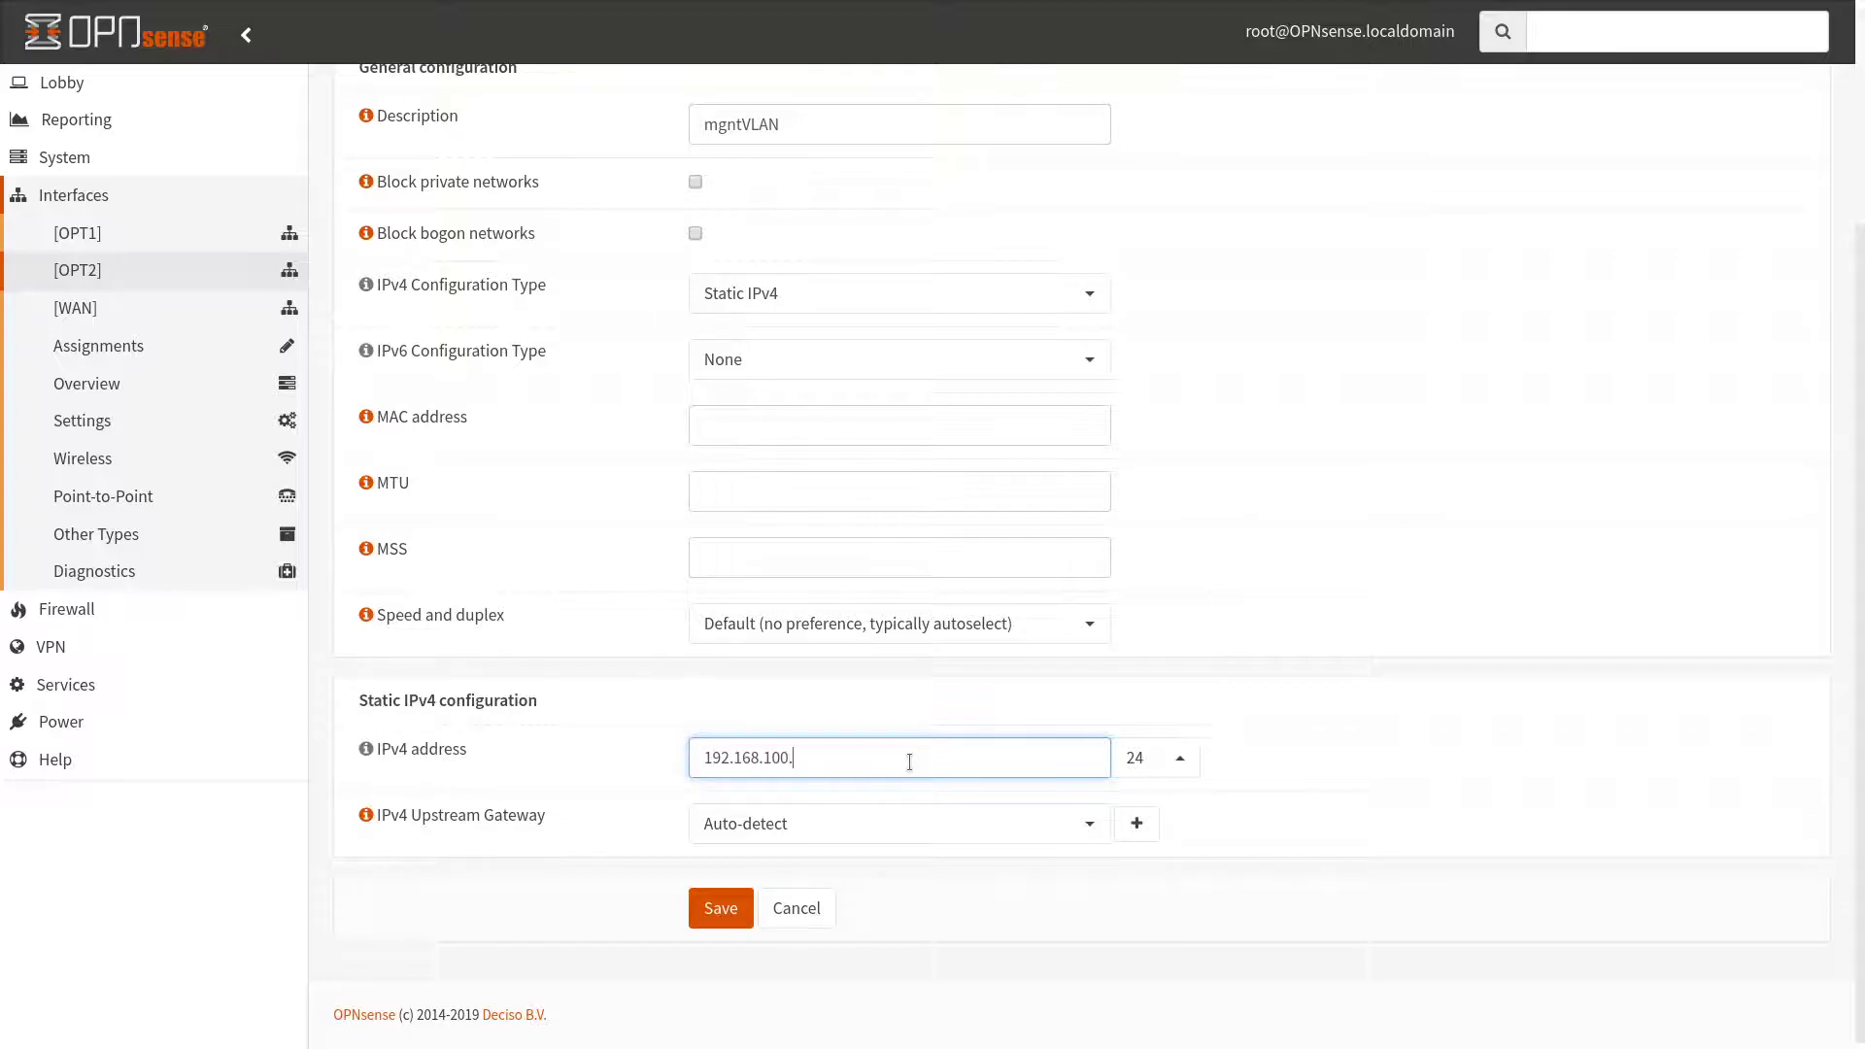
{"action": "scroll", "coordinate": [1401, 680], "scroll_direction": "up", "scroll_amount": 3}
{"action": "scroll", "coordinate": [1401, 680], "scroll_direction": "down", "scroll_amount": 2}
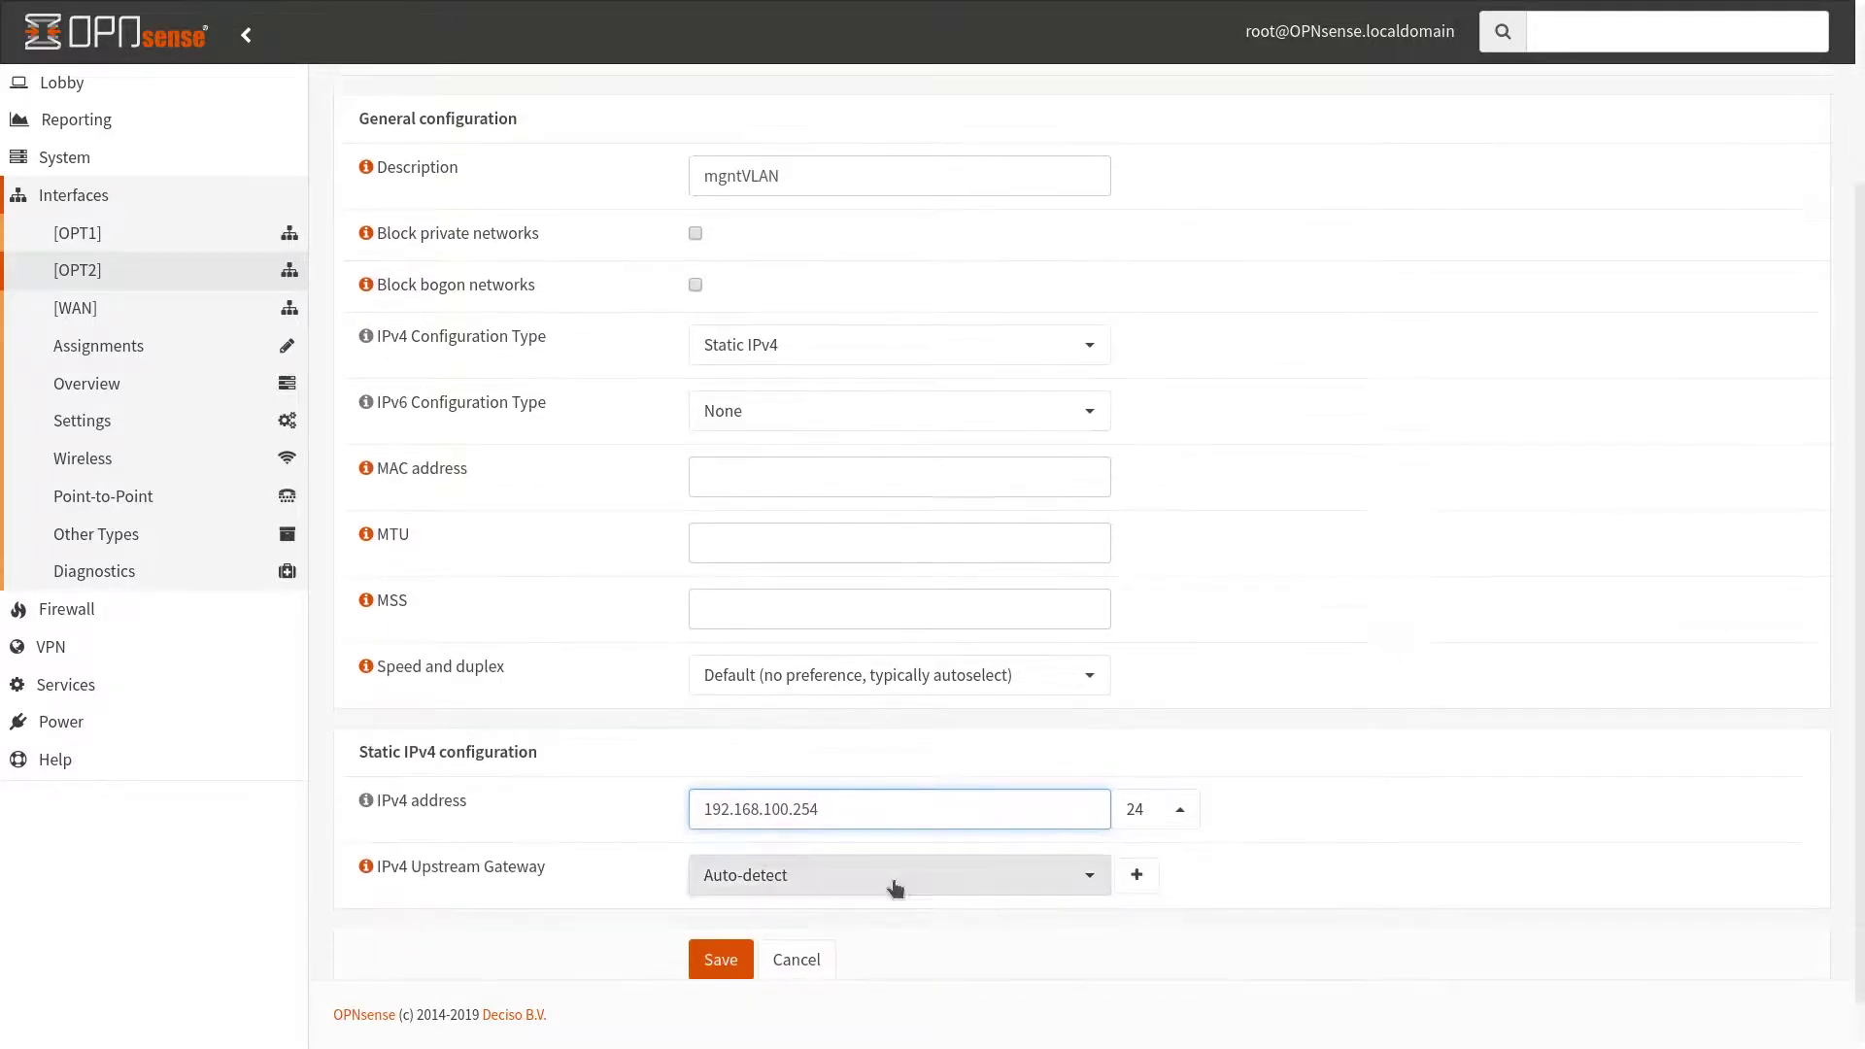
{"action": "left_click", "coordinate": [721, 958]}
Enable OPT1 as GuestVLAN with static IPv4 192.168.2.254/24, then apply the changes
{"action": "left_click", "coordinate": [126, 273]}
{"action": "left_click", "coordinate": [696, 371]}
{"action": "left_click_drag", "start_coordinate": [750, 550], "coordinate": [603, 546]}
{"action": "type", "text": "GuestVLAN"}
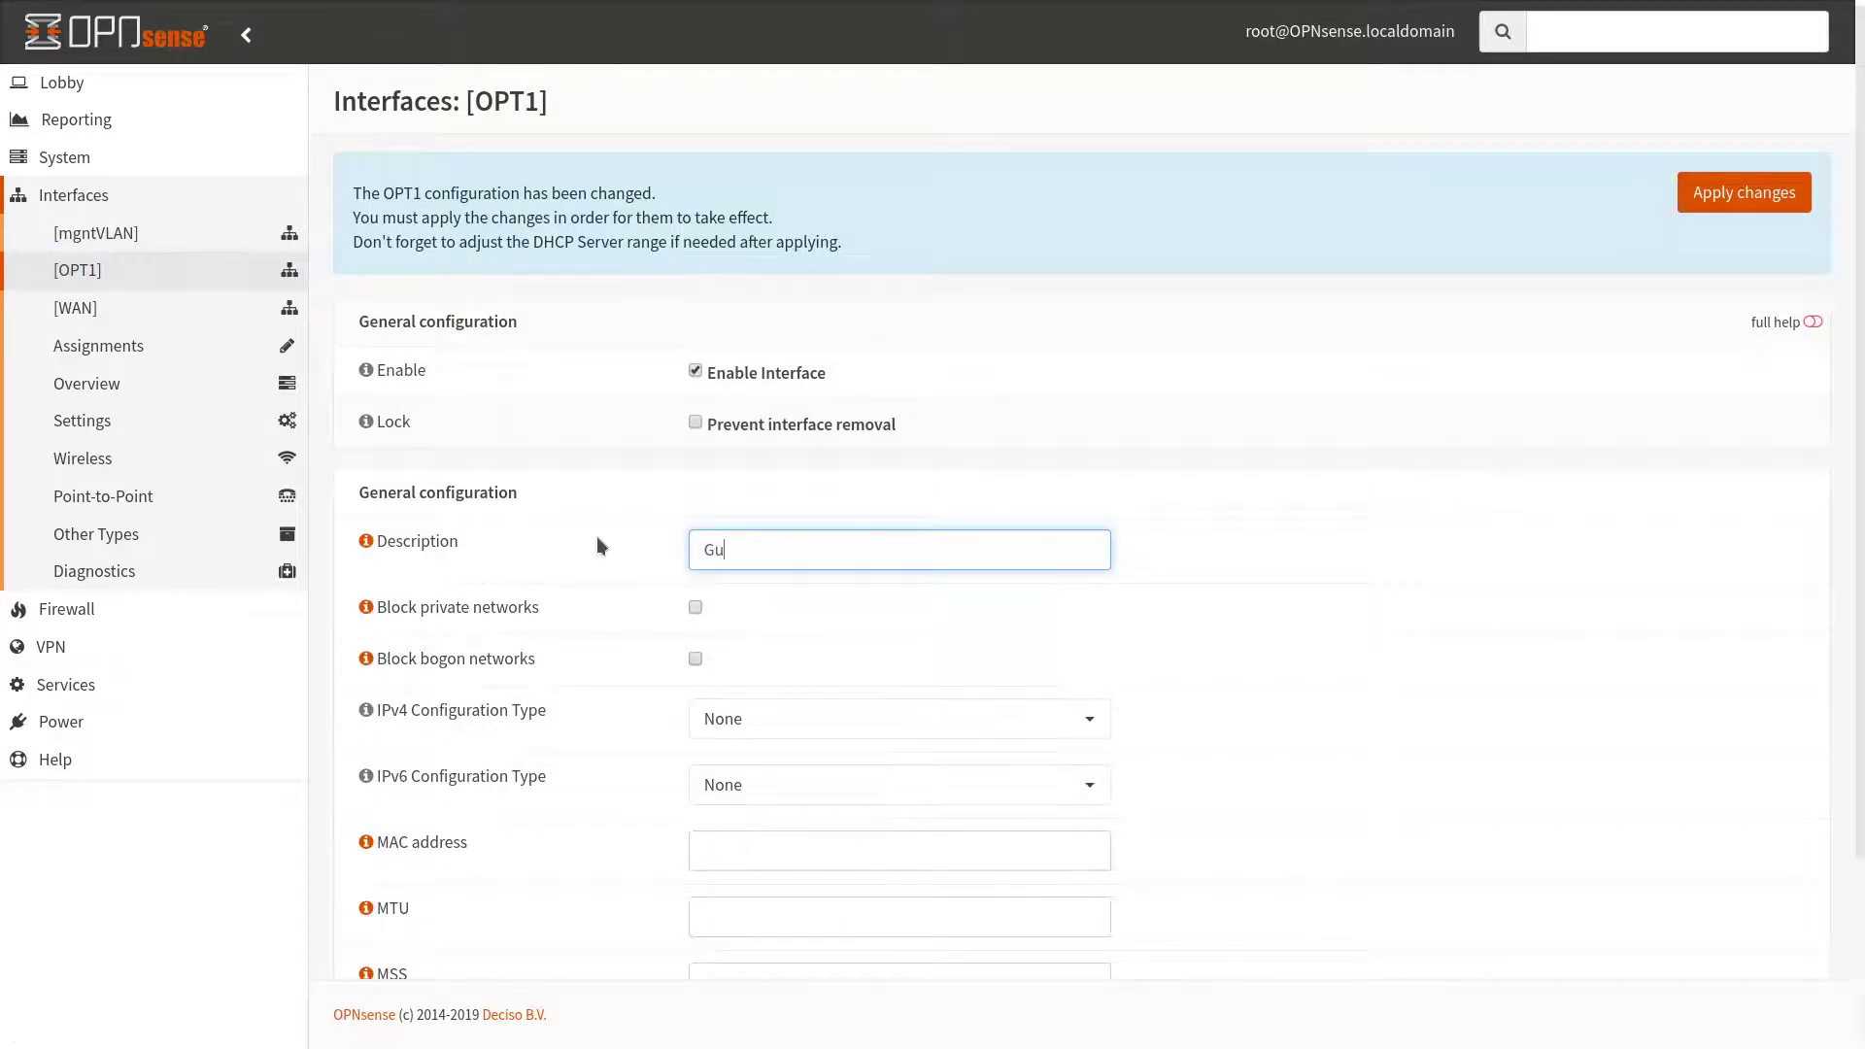
{"action": "scroll", "coordinate": [597, 536], "scroll_direction": "down", "scroll_amount": 2}
{"action": "left_click", "coordinate": [807, 513]}
{"action": "left_click", "coordinate": [803, 591]}
{"action": "scroll", "coordinate": [633, 679], "scroll_direction": "down", "scroll_amount": 2}
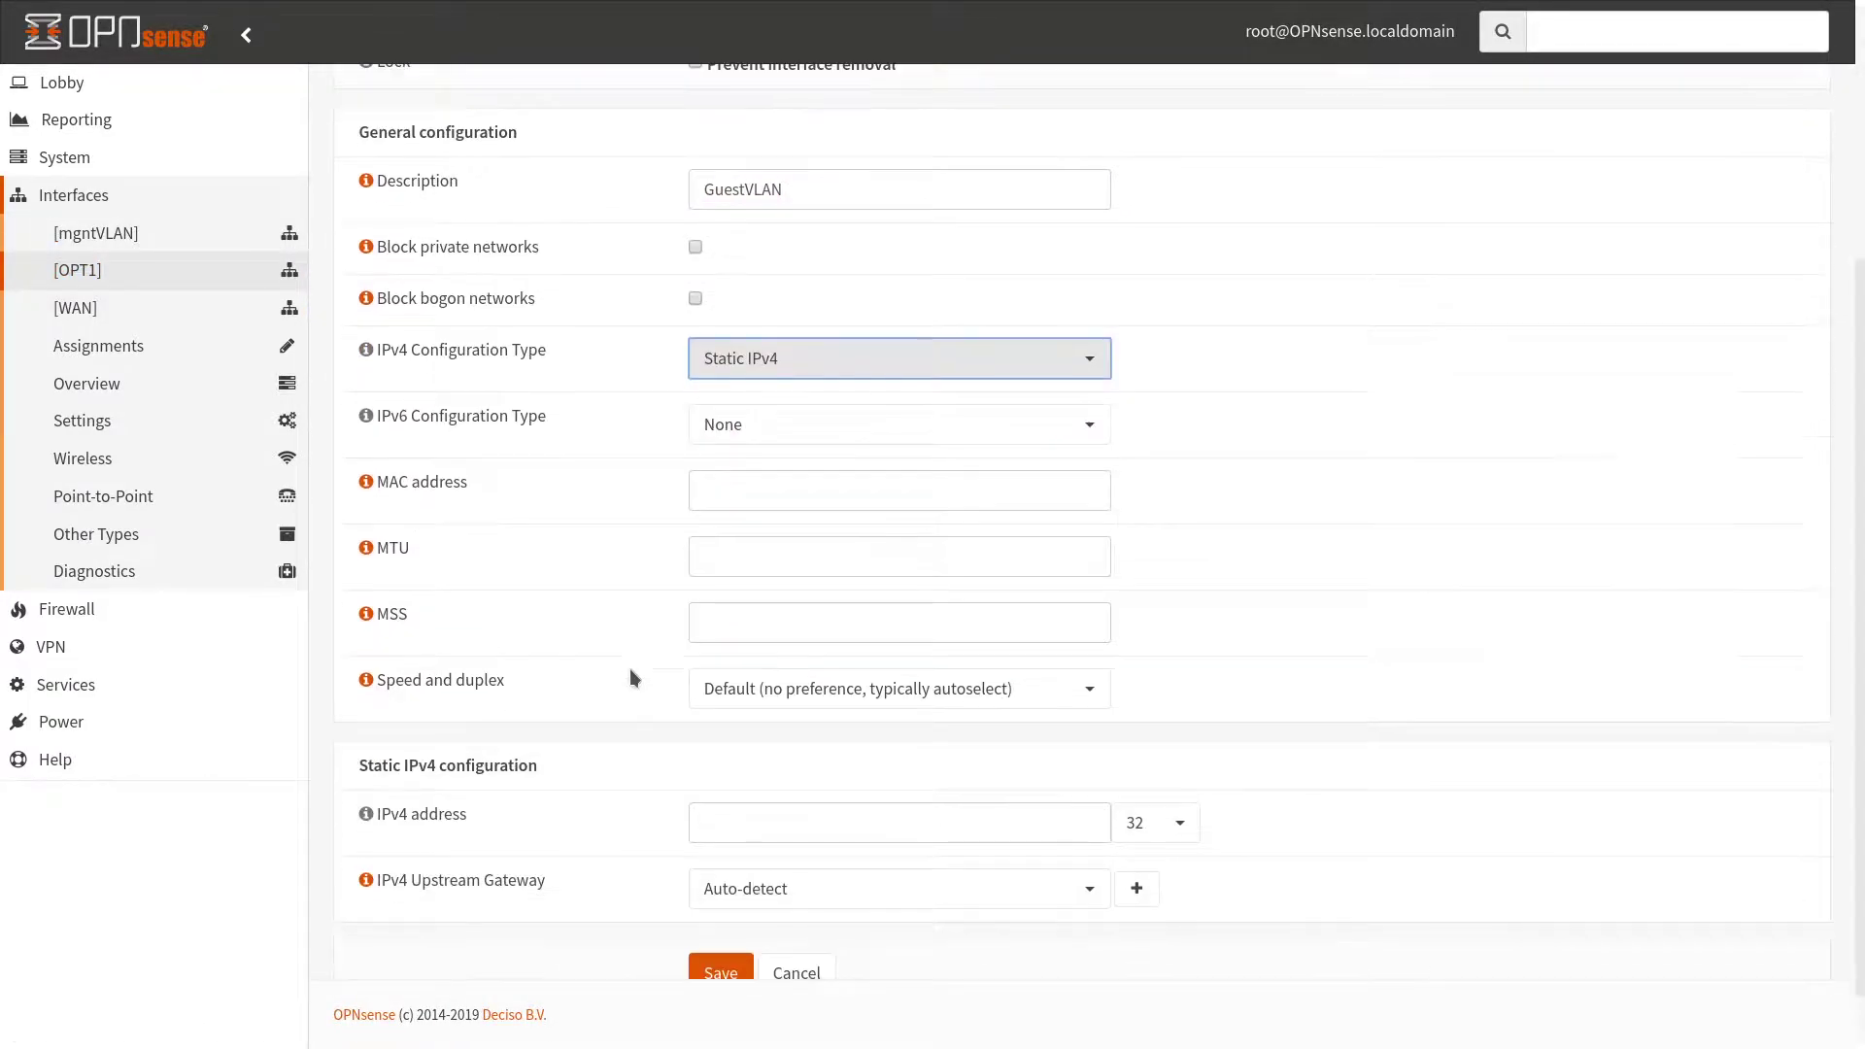
{"action": "left_click", "coordinate": [1181, 817]}
{"action": "left_click", "coordinate": [854, 826]}
{"action": "type", "text": "192.168.2.254"}
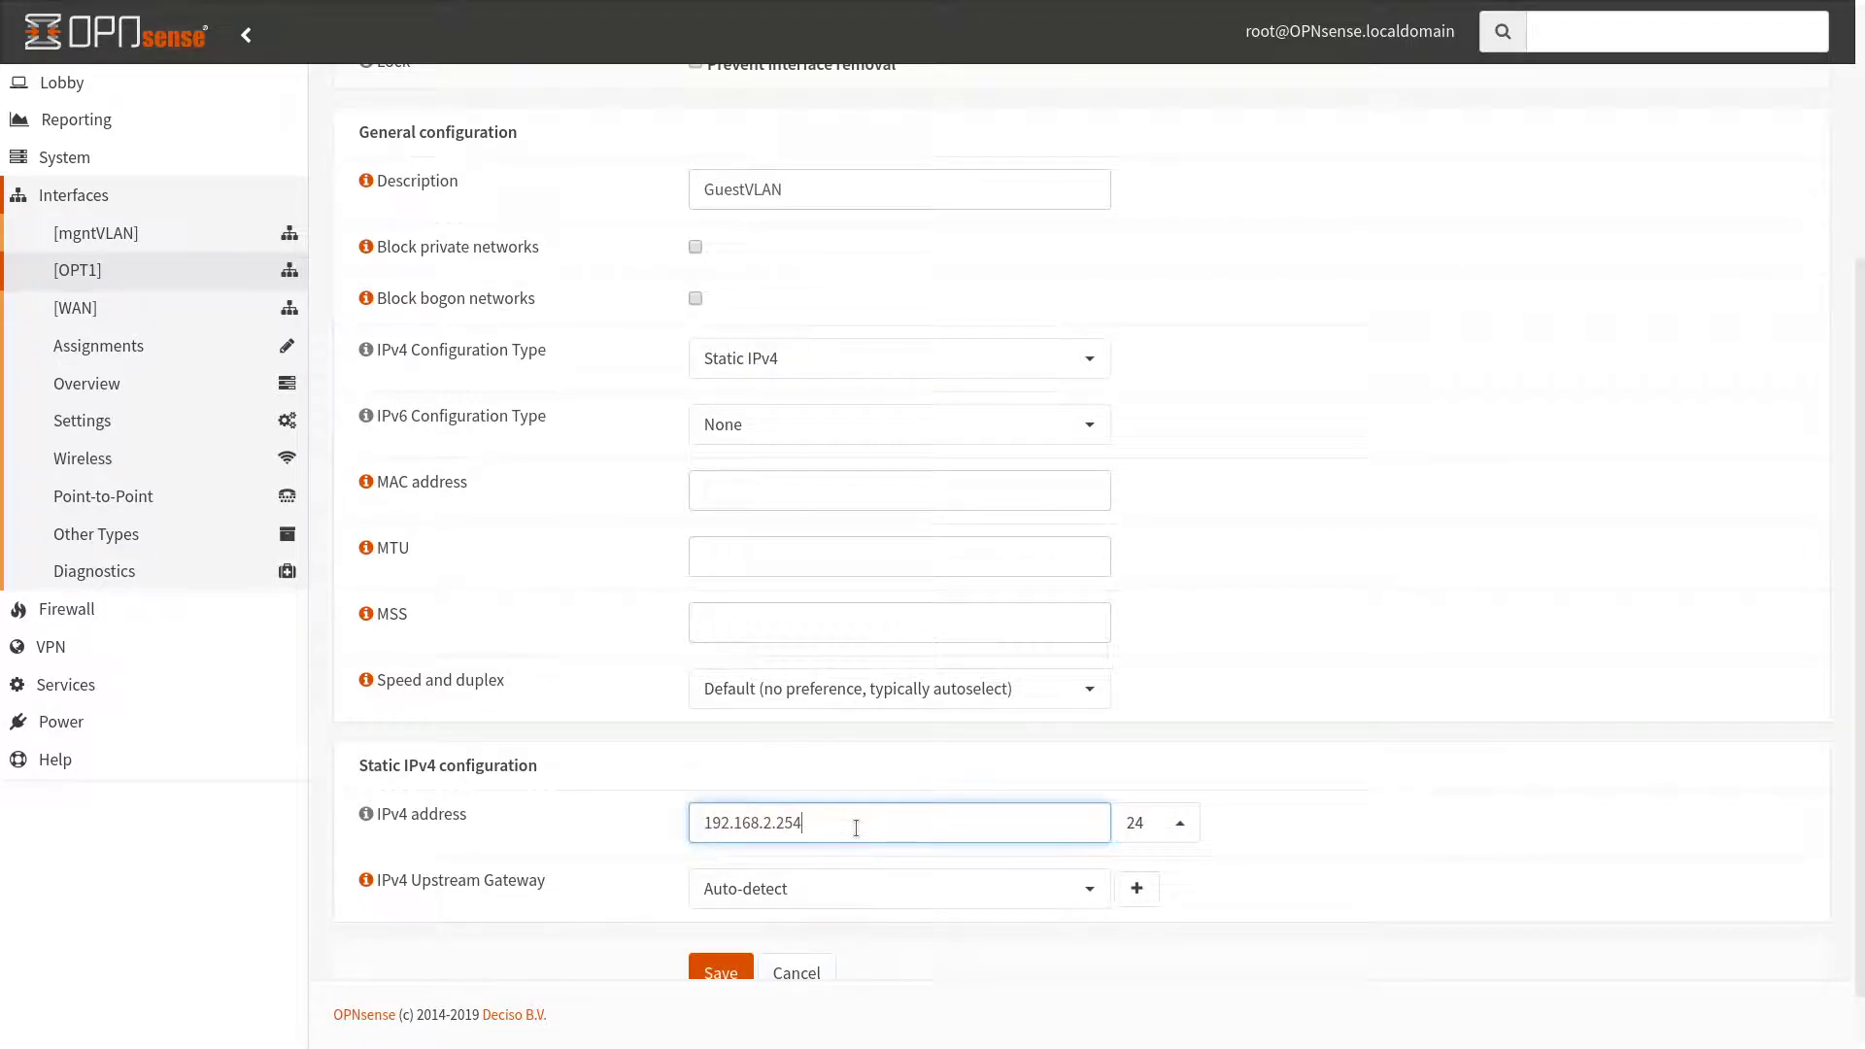
{"action": "key", "text": "Return"}
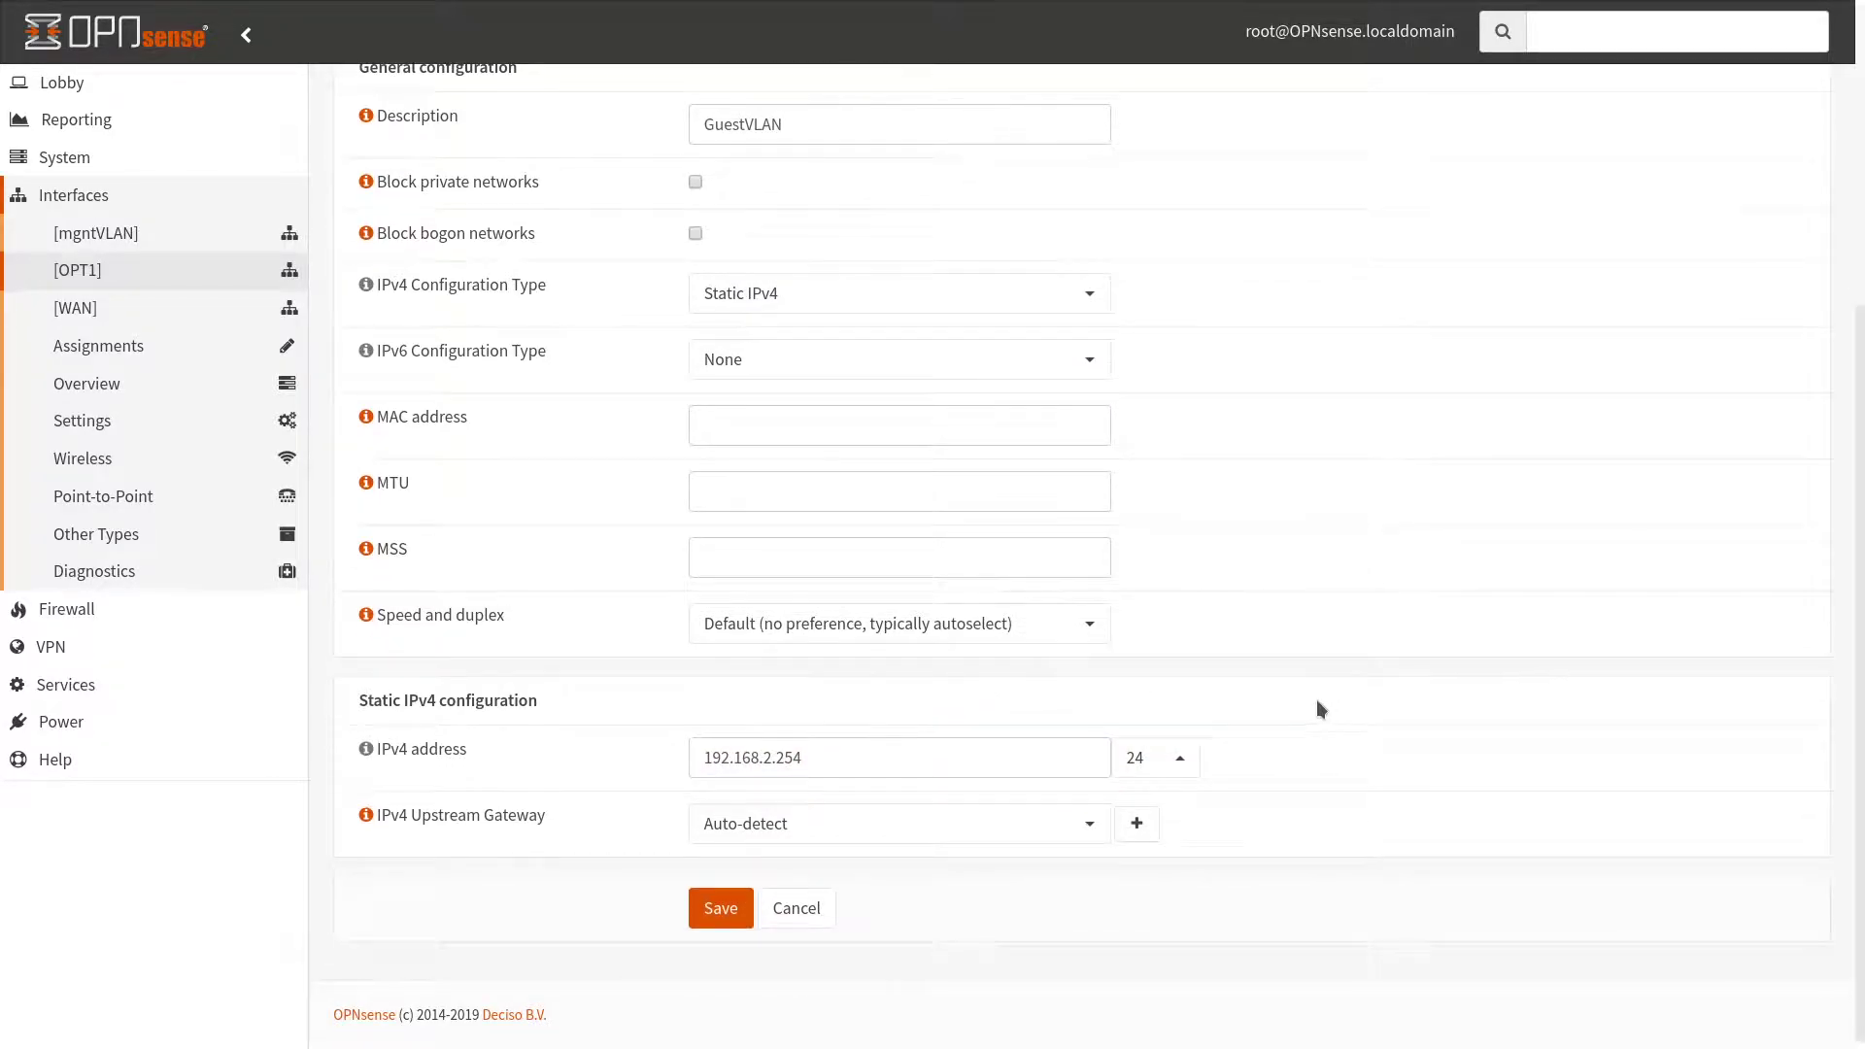
{"action": "left_click", "coordinate": [1742, 191]}
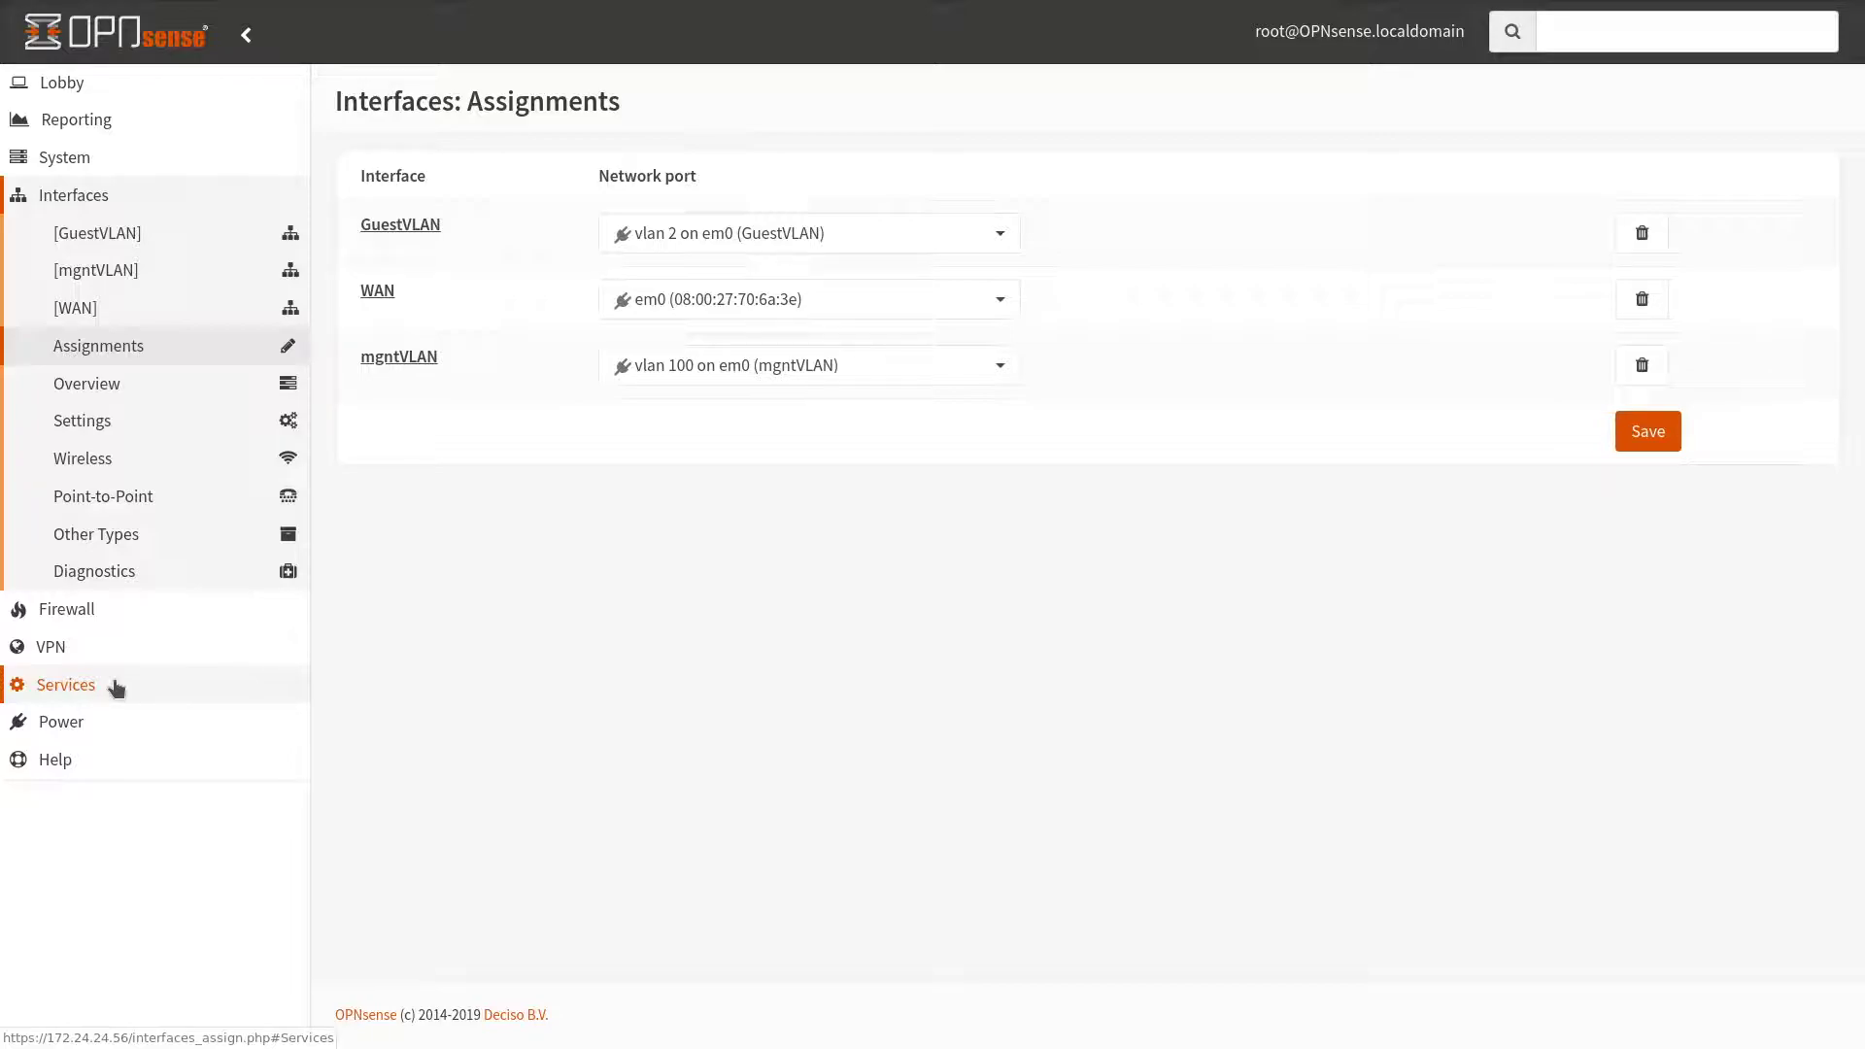
Open the GuestVLAN DHCPv4 settings and set the range start to 192.168.2.1
{"action": "left_click", "coordinate": [116, 688]}
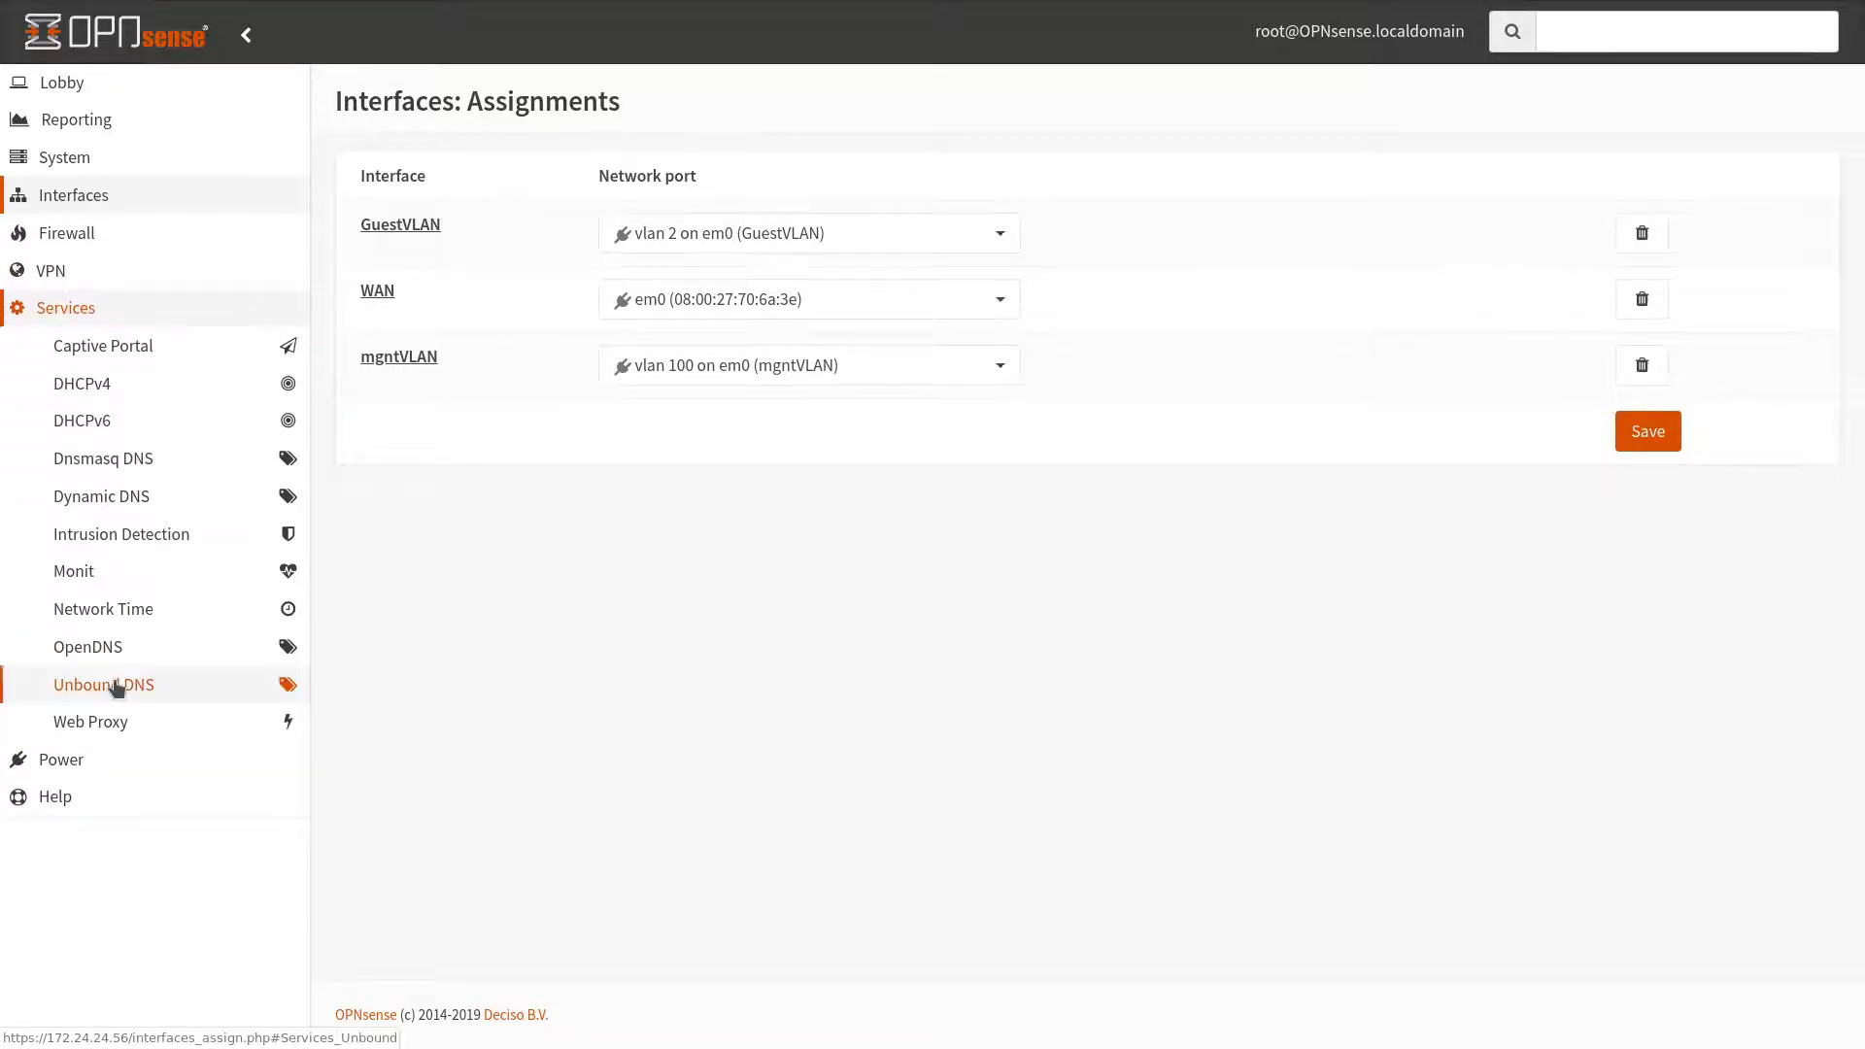
{"action": "left_click", "coordinate": [155, 396]}
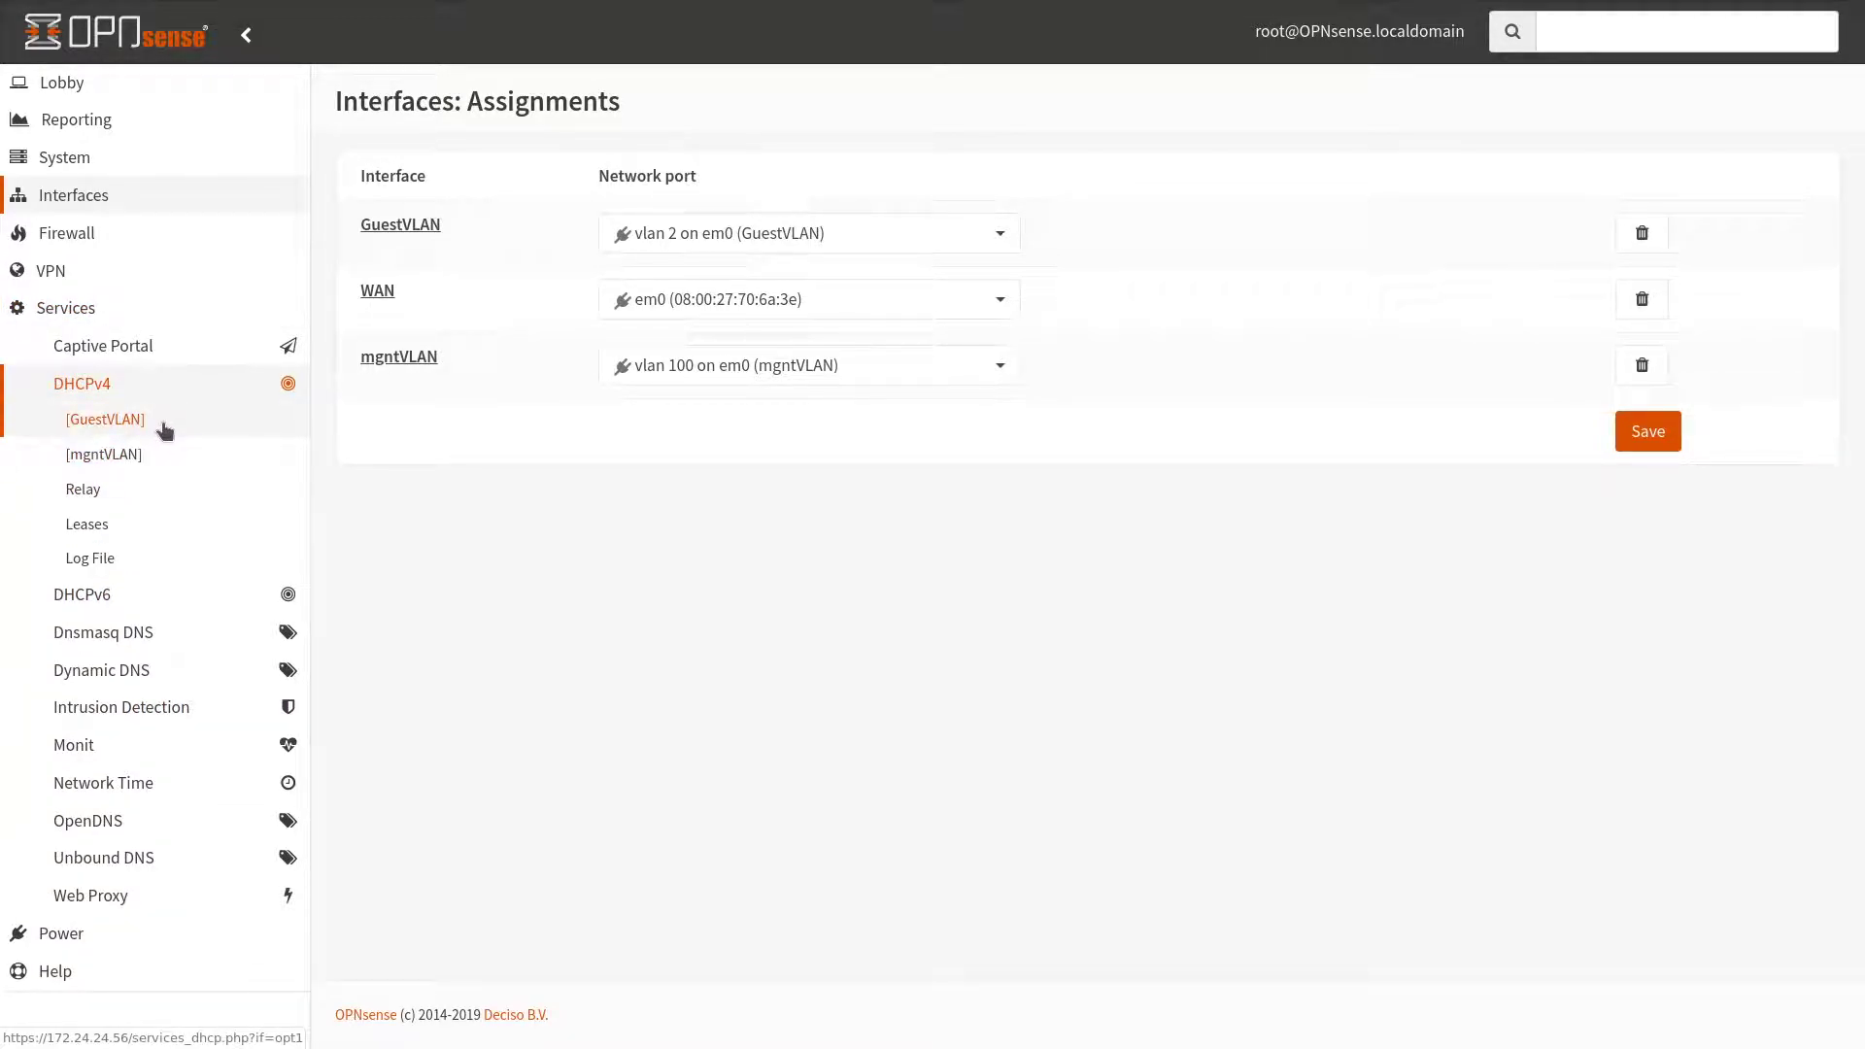
{"action": "left_click", "coordinate": [107, 420]}
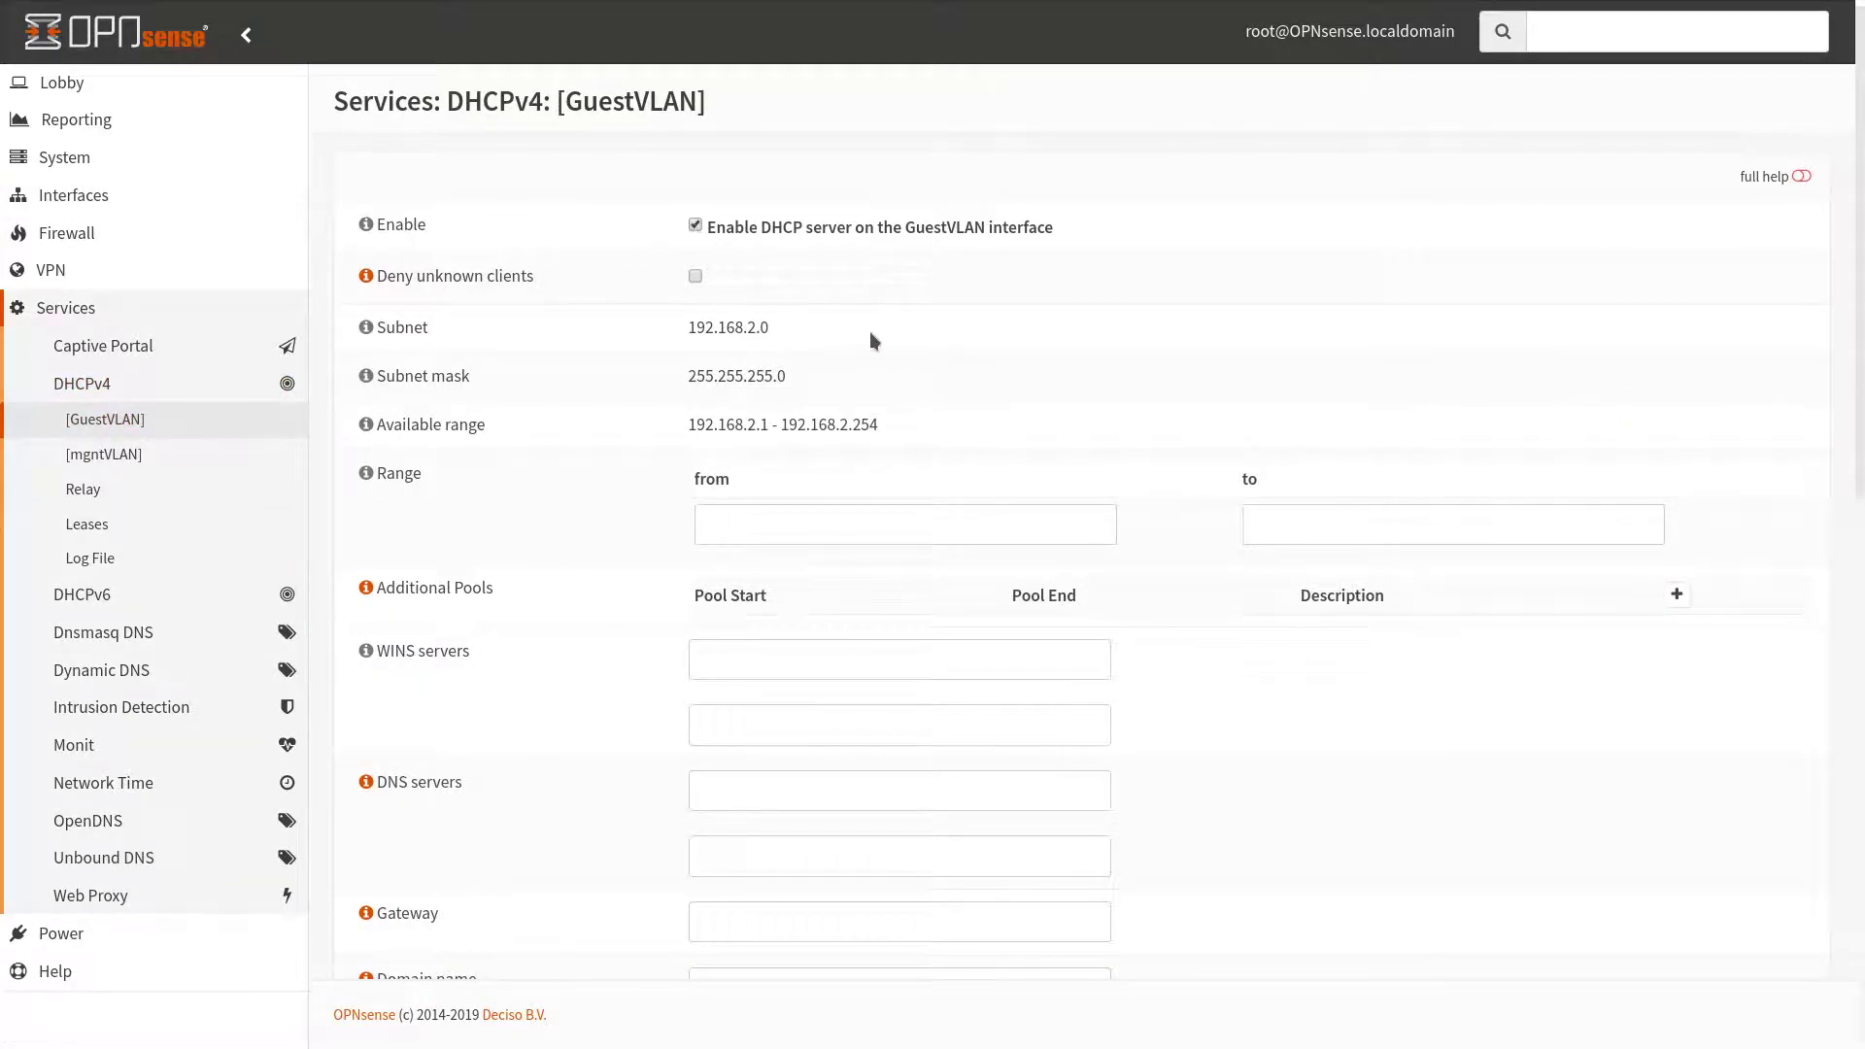
{"action": "scroll", "coordinate": [869, 332], "scroll_direction": "down", "scroll_amount": 1}
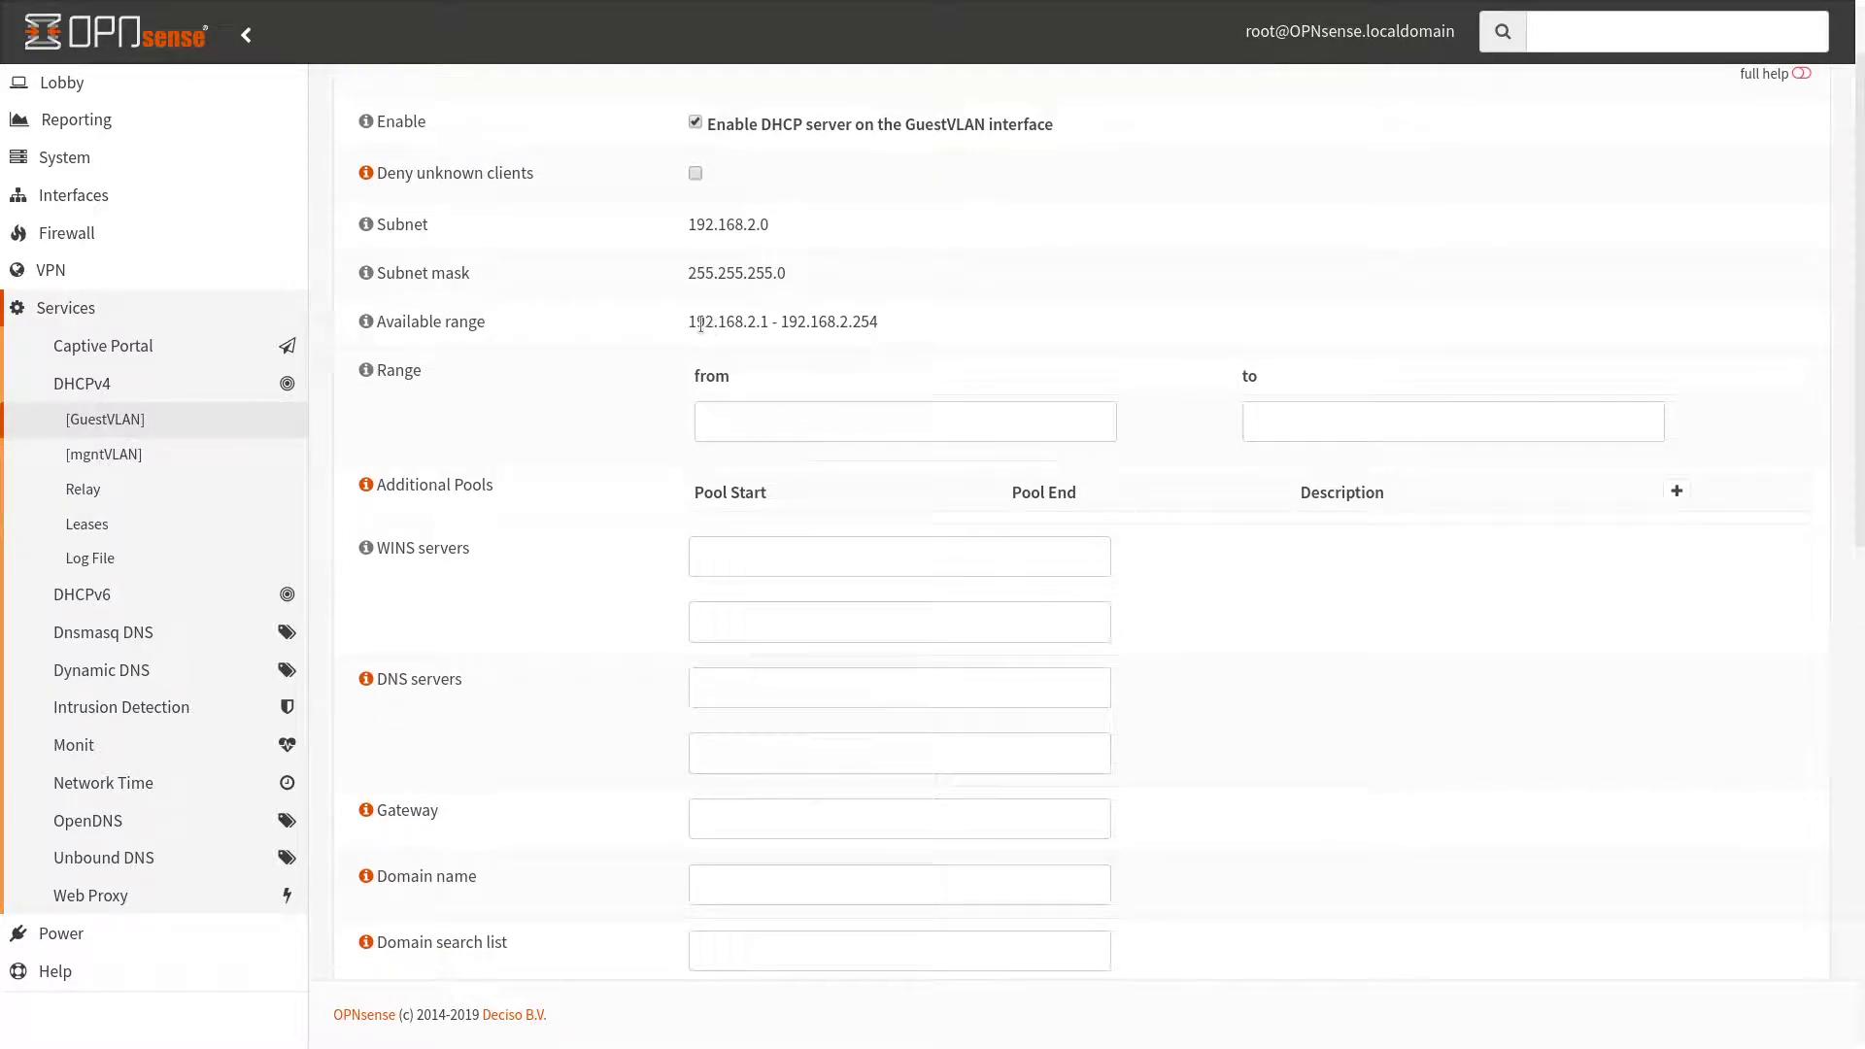
{"action": "left_click_drag", "start_coordinate": [691, 322], "coordinate": [770, 322]}
{"action": "key", "text": "ctrl+c"}
{"action": "left_click", "coordinate": [801, 421]}
{"action": "key", "text": "ctrl+v"}
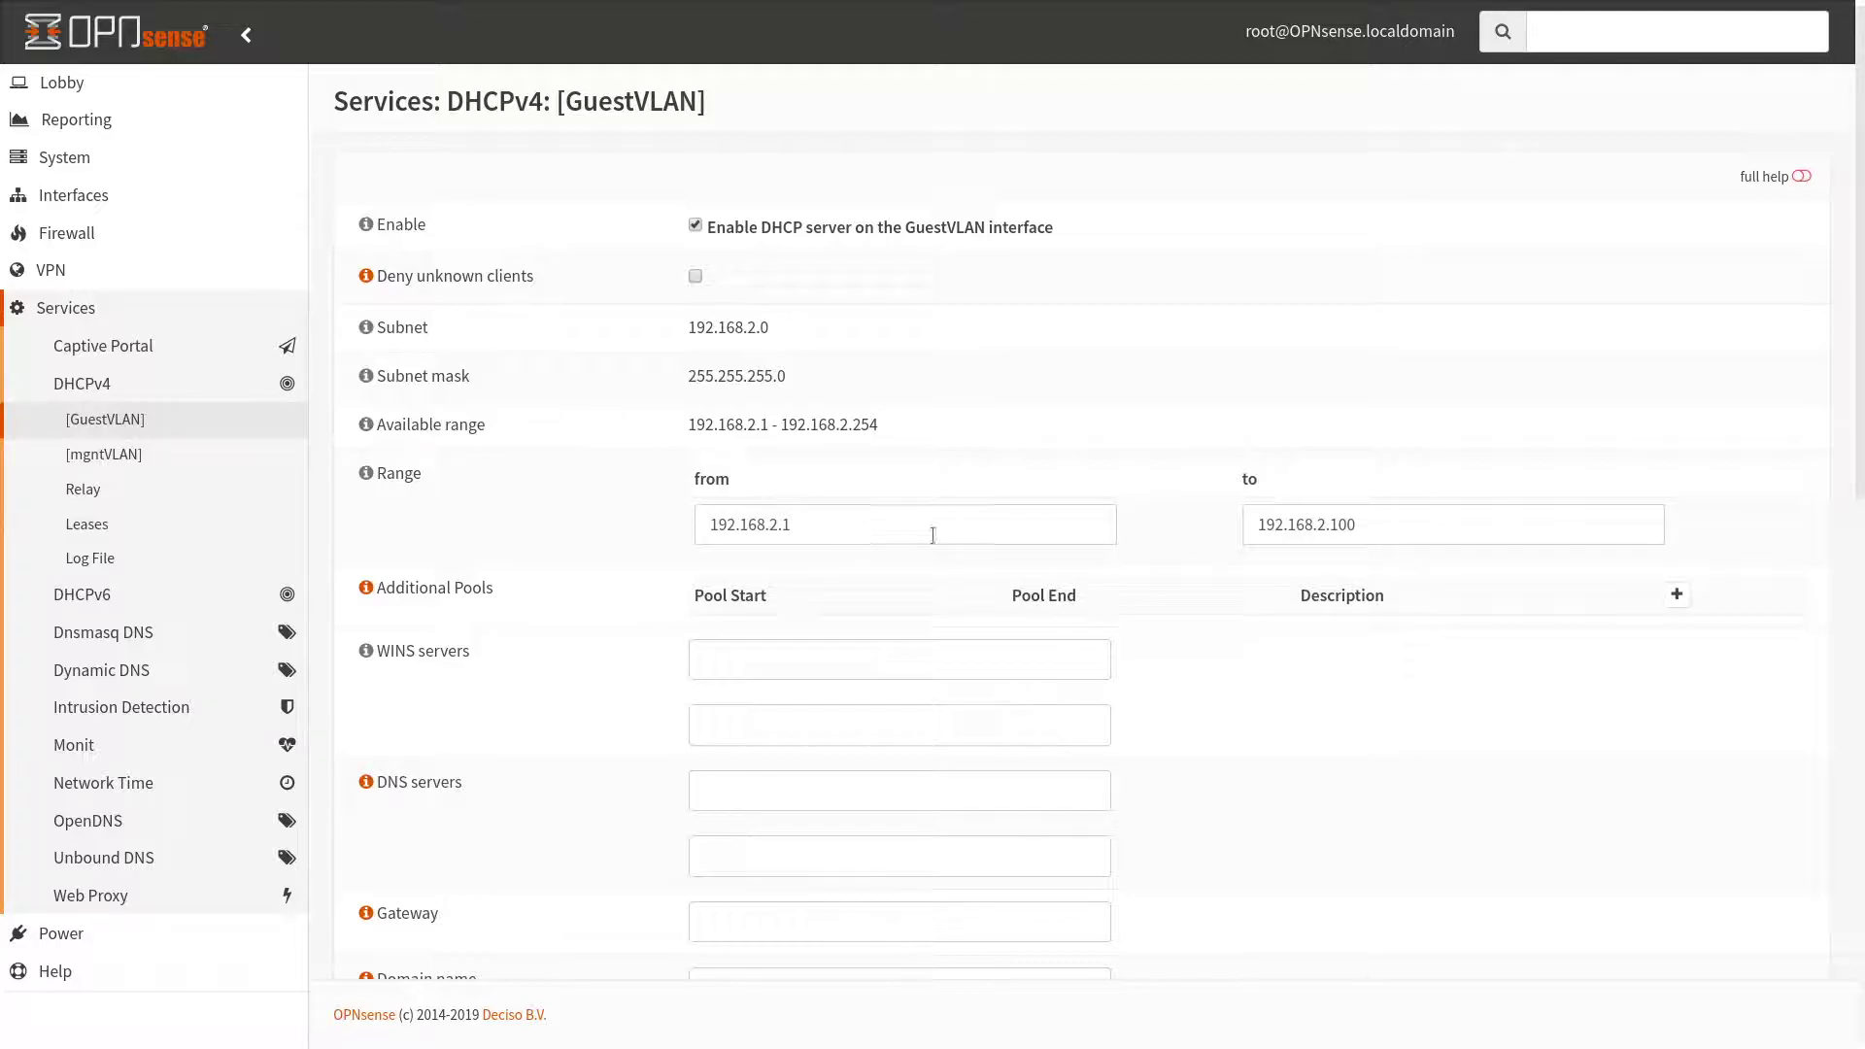
Enter guest.intranet as the domain name and save the GuestVLAN DHCP settings
{"action": "scroll", "coordinate": [1151, 562], "scroll_direction": "down", "scroll_amount": 5}
{"action": "left_click", "coordinate": [986, 525]}
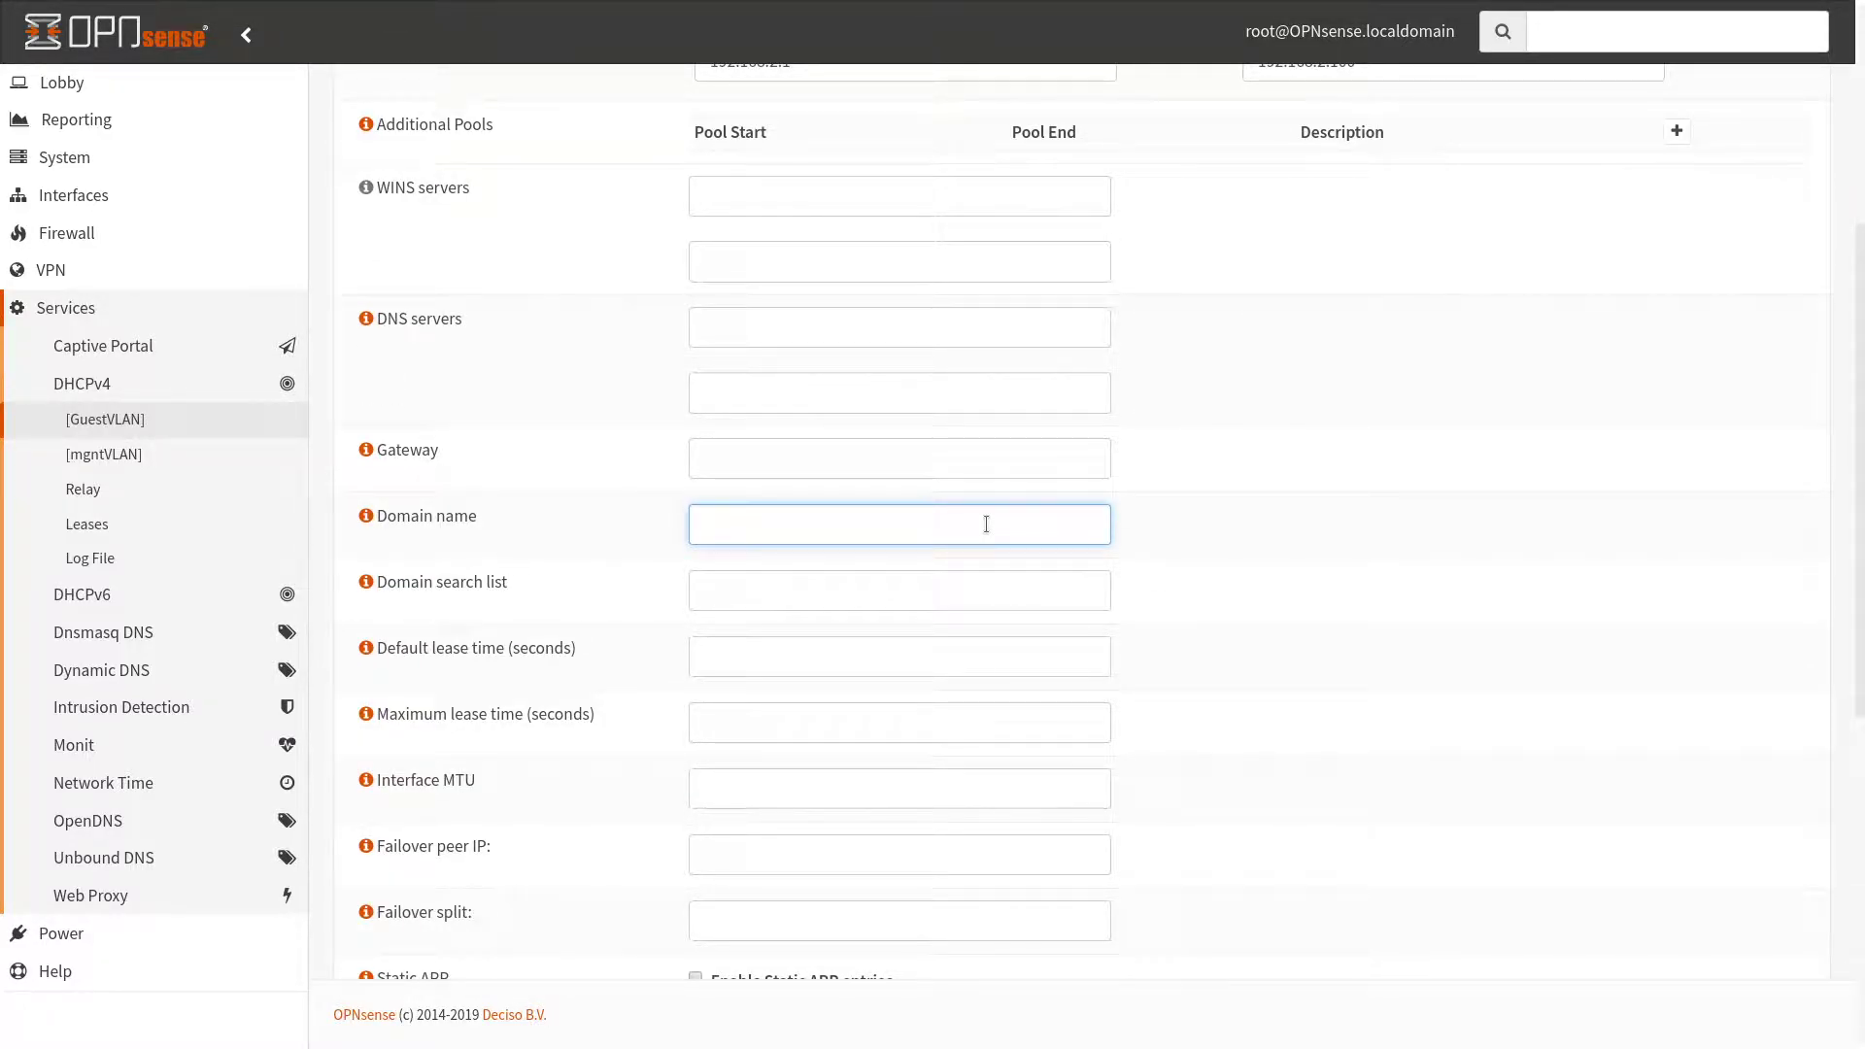
{"action": "type", "text": "guest.intranet"}
{"action": "scroll", "coordinate": [1292, 544], "scroll_direction": "down", "scroll_amount": 2}
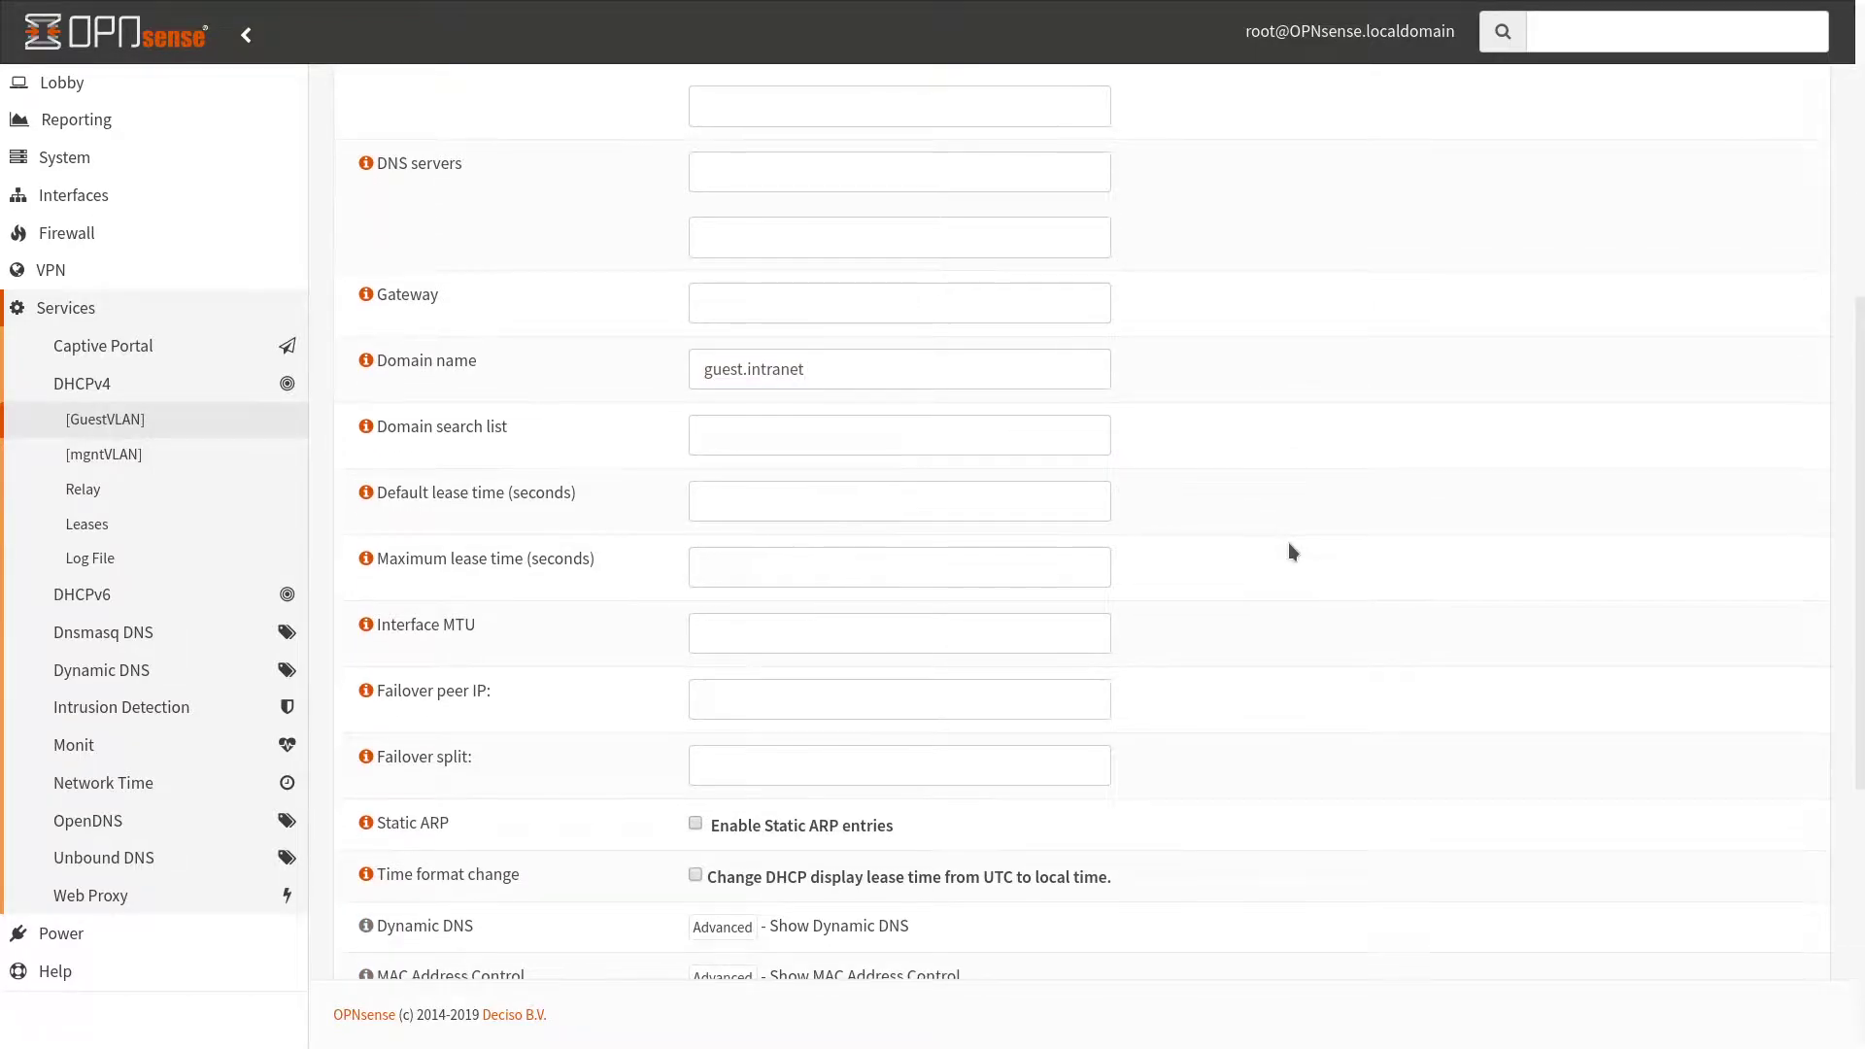
{"action": "scroll", "coordinate": [1292, 551], "scroll_direction": "down", "scroll_amount": 6}
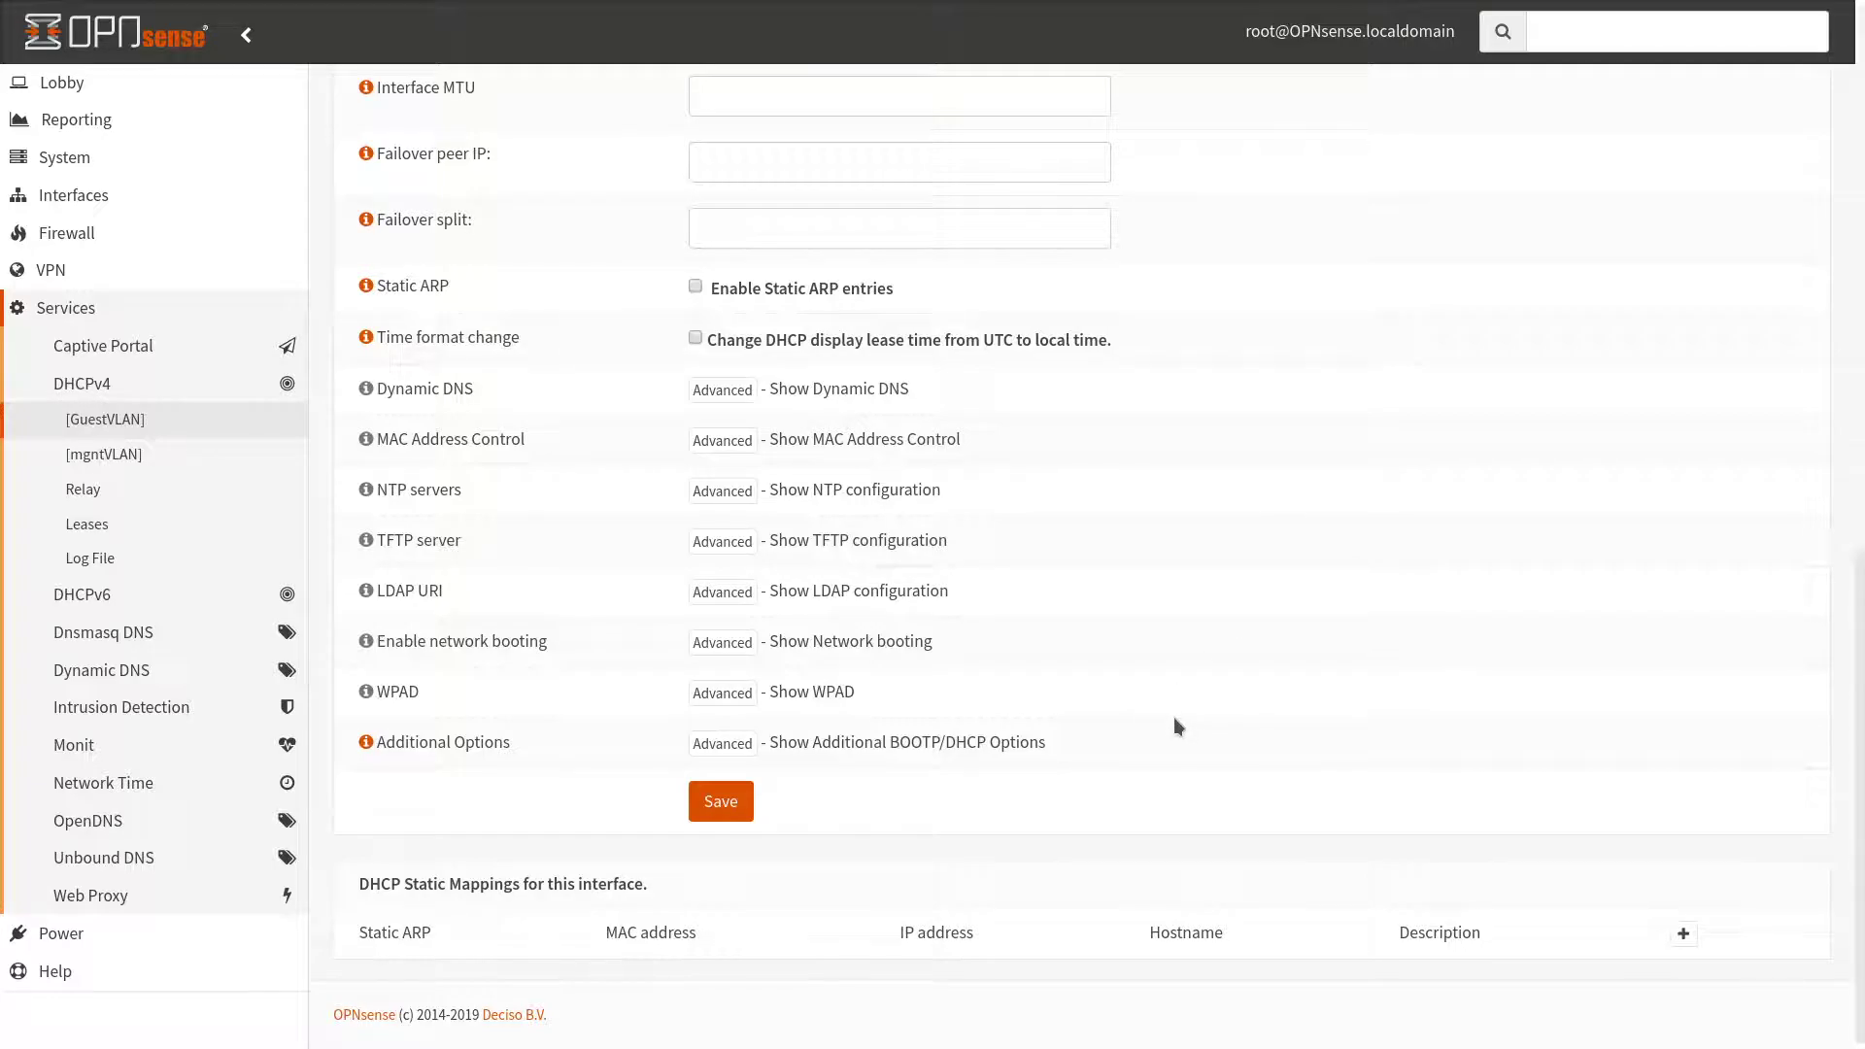
{"action": "left_click", "coordinate": [722, 806]}
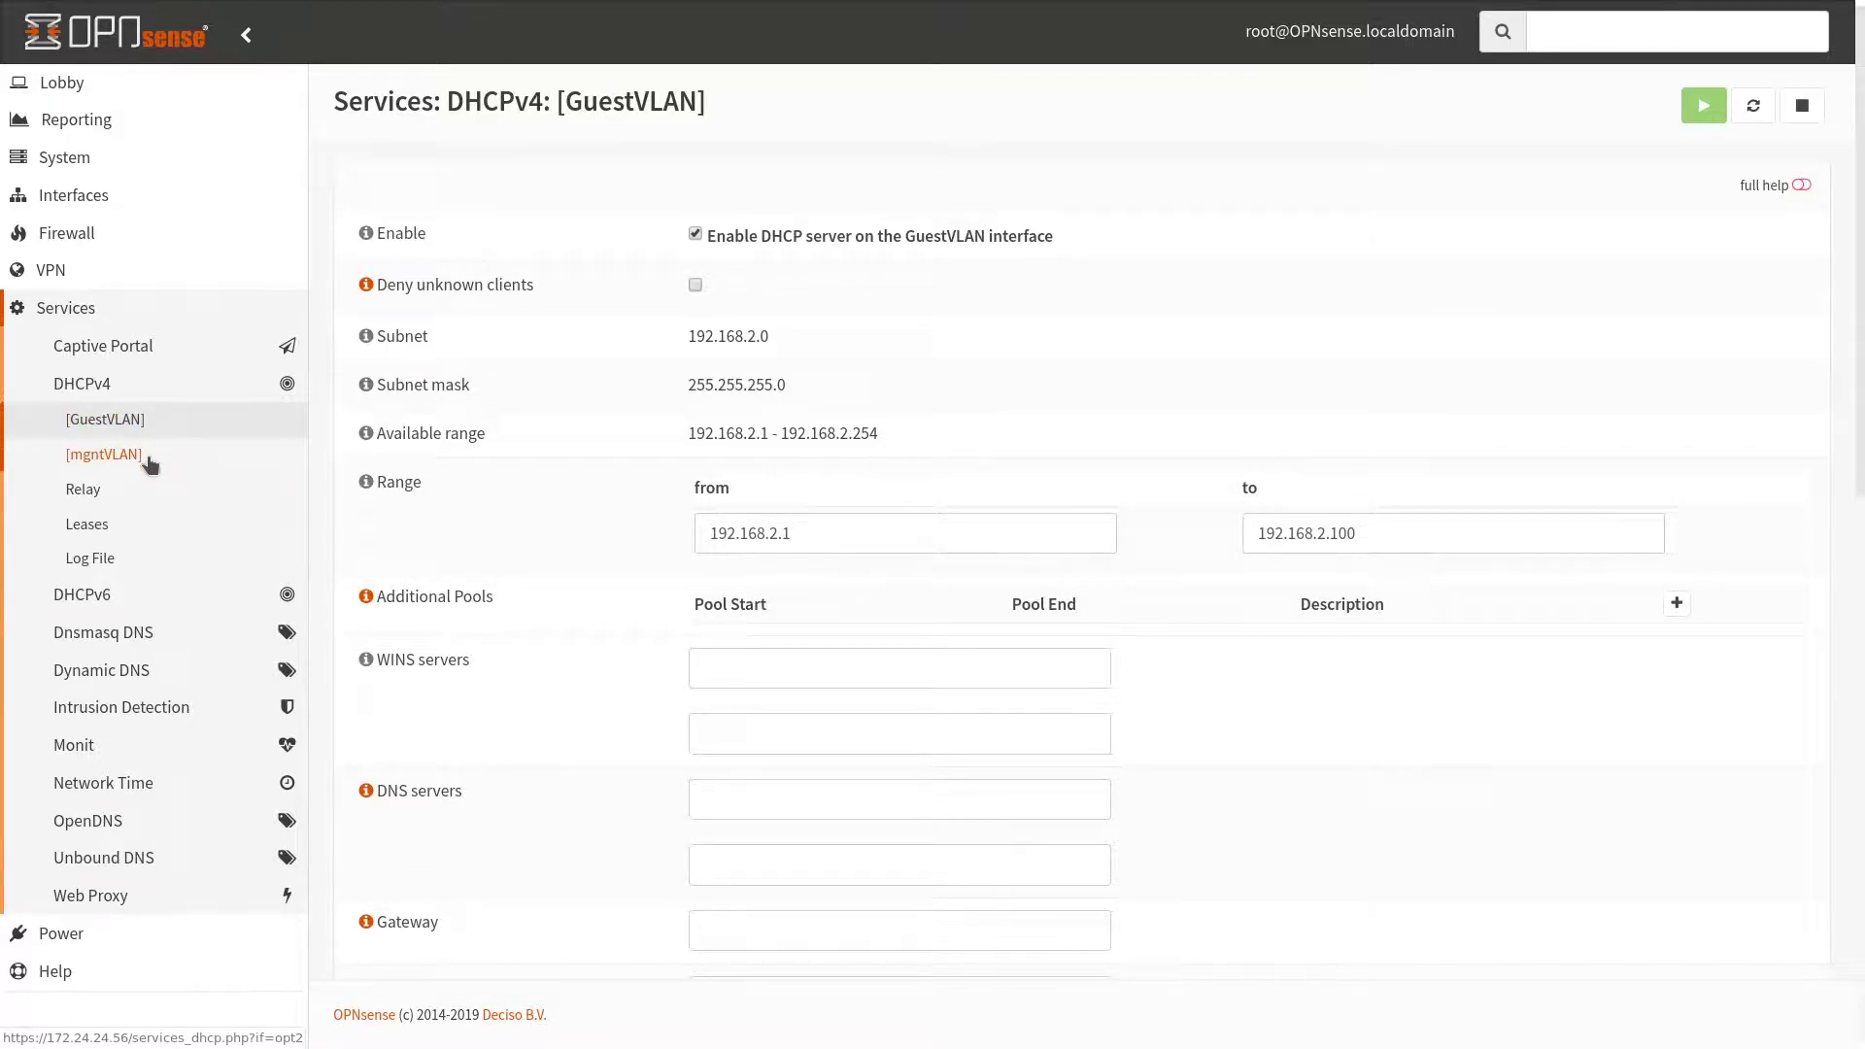
{"action": "left_click", "coordinate": [104, 455]}
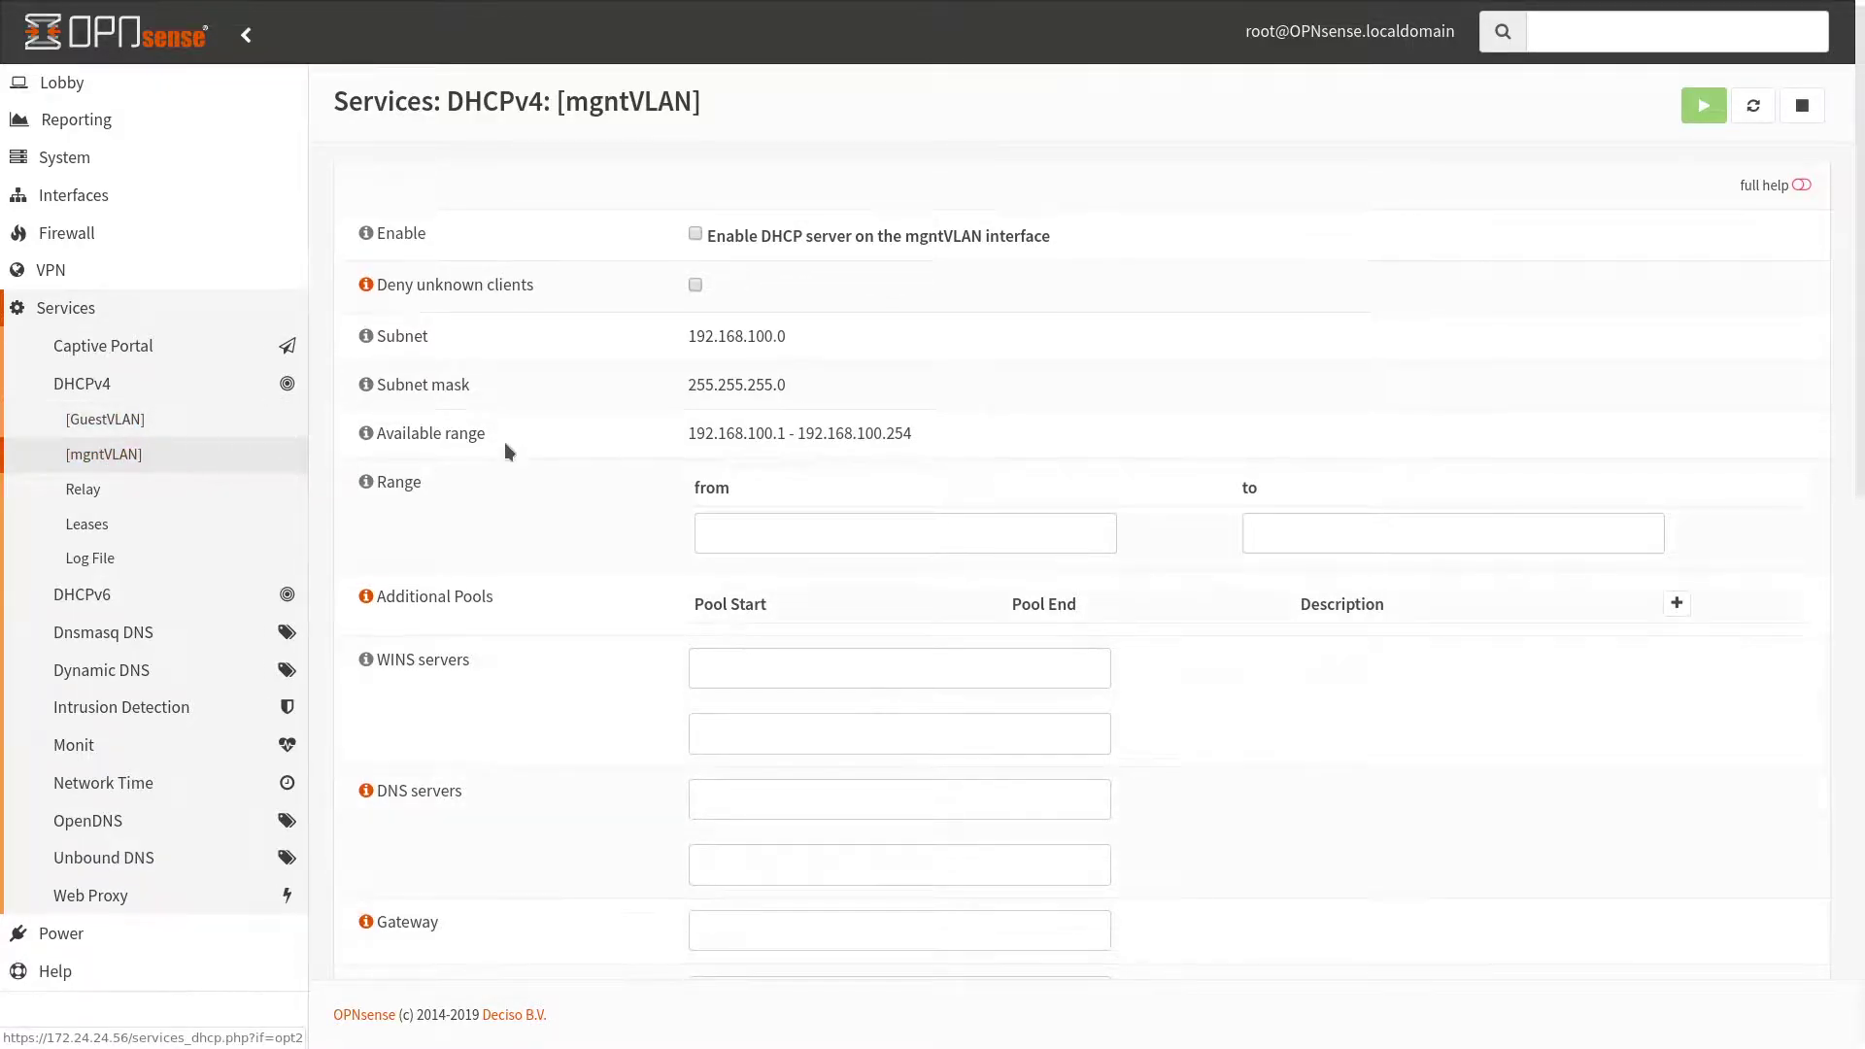
Enable DHCP on mgntVLAN with range 192.168.100.1 to 192.168.100.100
{"action": "left_click", "coordinate": [696, 236]}
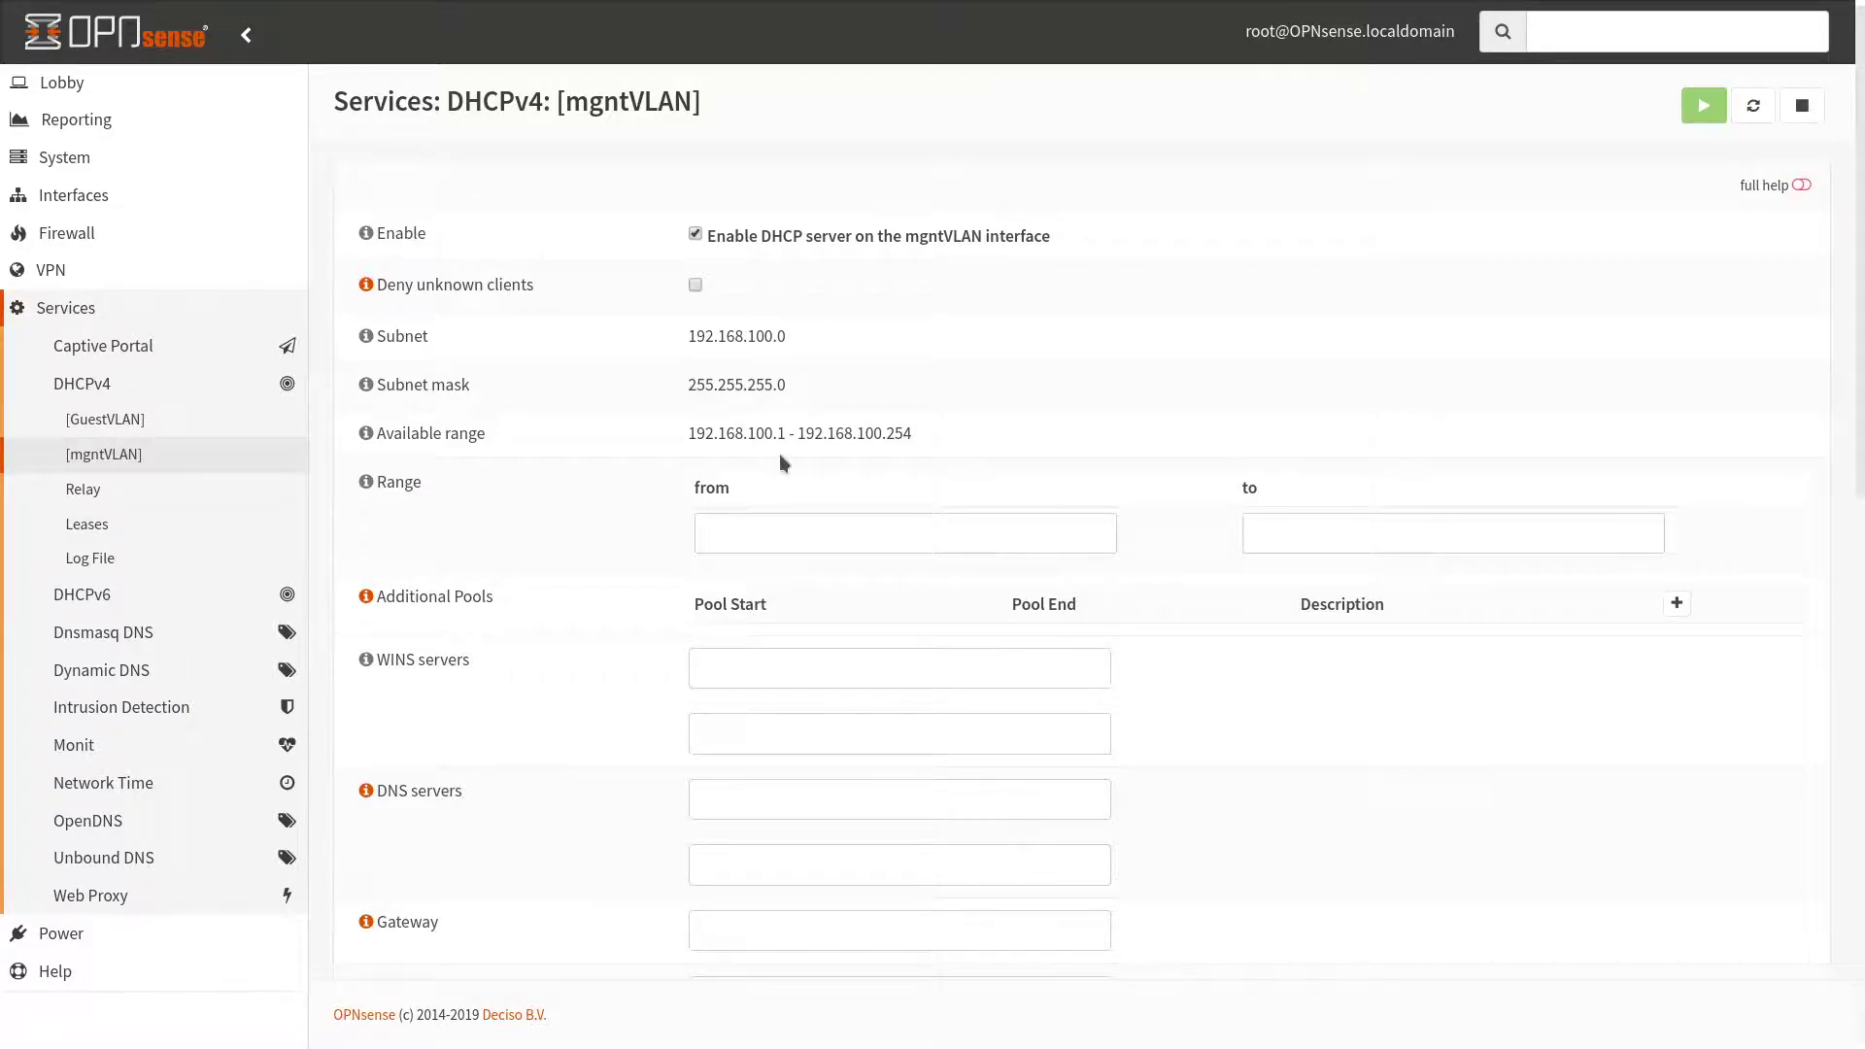
{"action": "left_click_drag", "start_coordinate": [787, 433], "coordinate": [690, 445]}
{"action": "key", "text": "ctrl+c"}
{"action": "left_click", "coordinate": [816, 544]}
{"action": "key", "text": "ctrl+v"}
{"action": "left_click", "coordinate": [1399, 525]}
{"action": "key", "text": "ctrl+v"}
{"action": "type", "text": "00"}
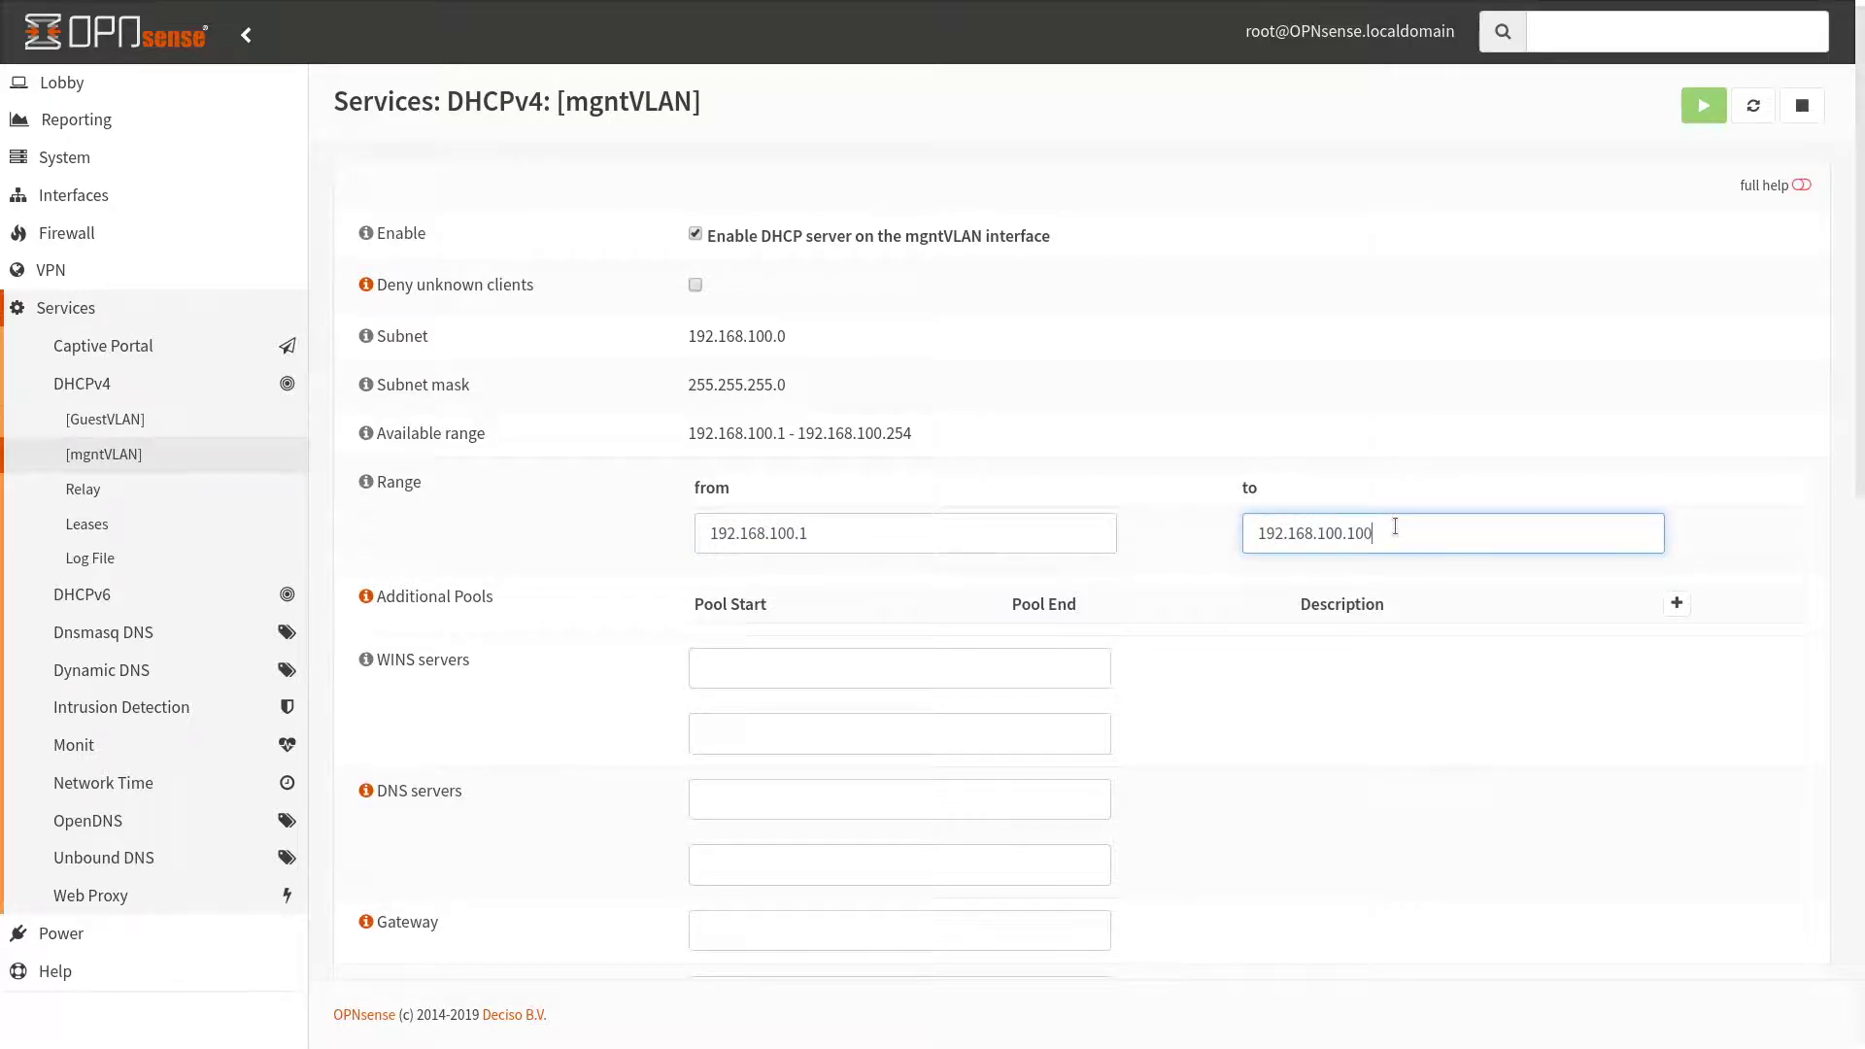
Set the mgntVLAN domain name to wifi.mgnt and copy it for reuse
{"action": "scroll", "coordinate": [1132, 719], "scroll_direction": "down", "scroll_amount": 4}
{"action": "left_click", "coordinate": [905, 585]}
{"action": "type", "text": "wifi.mgnt"}
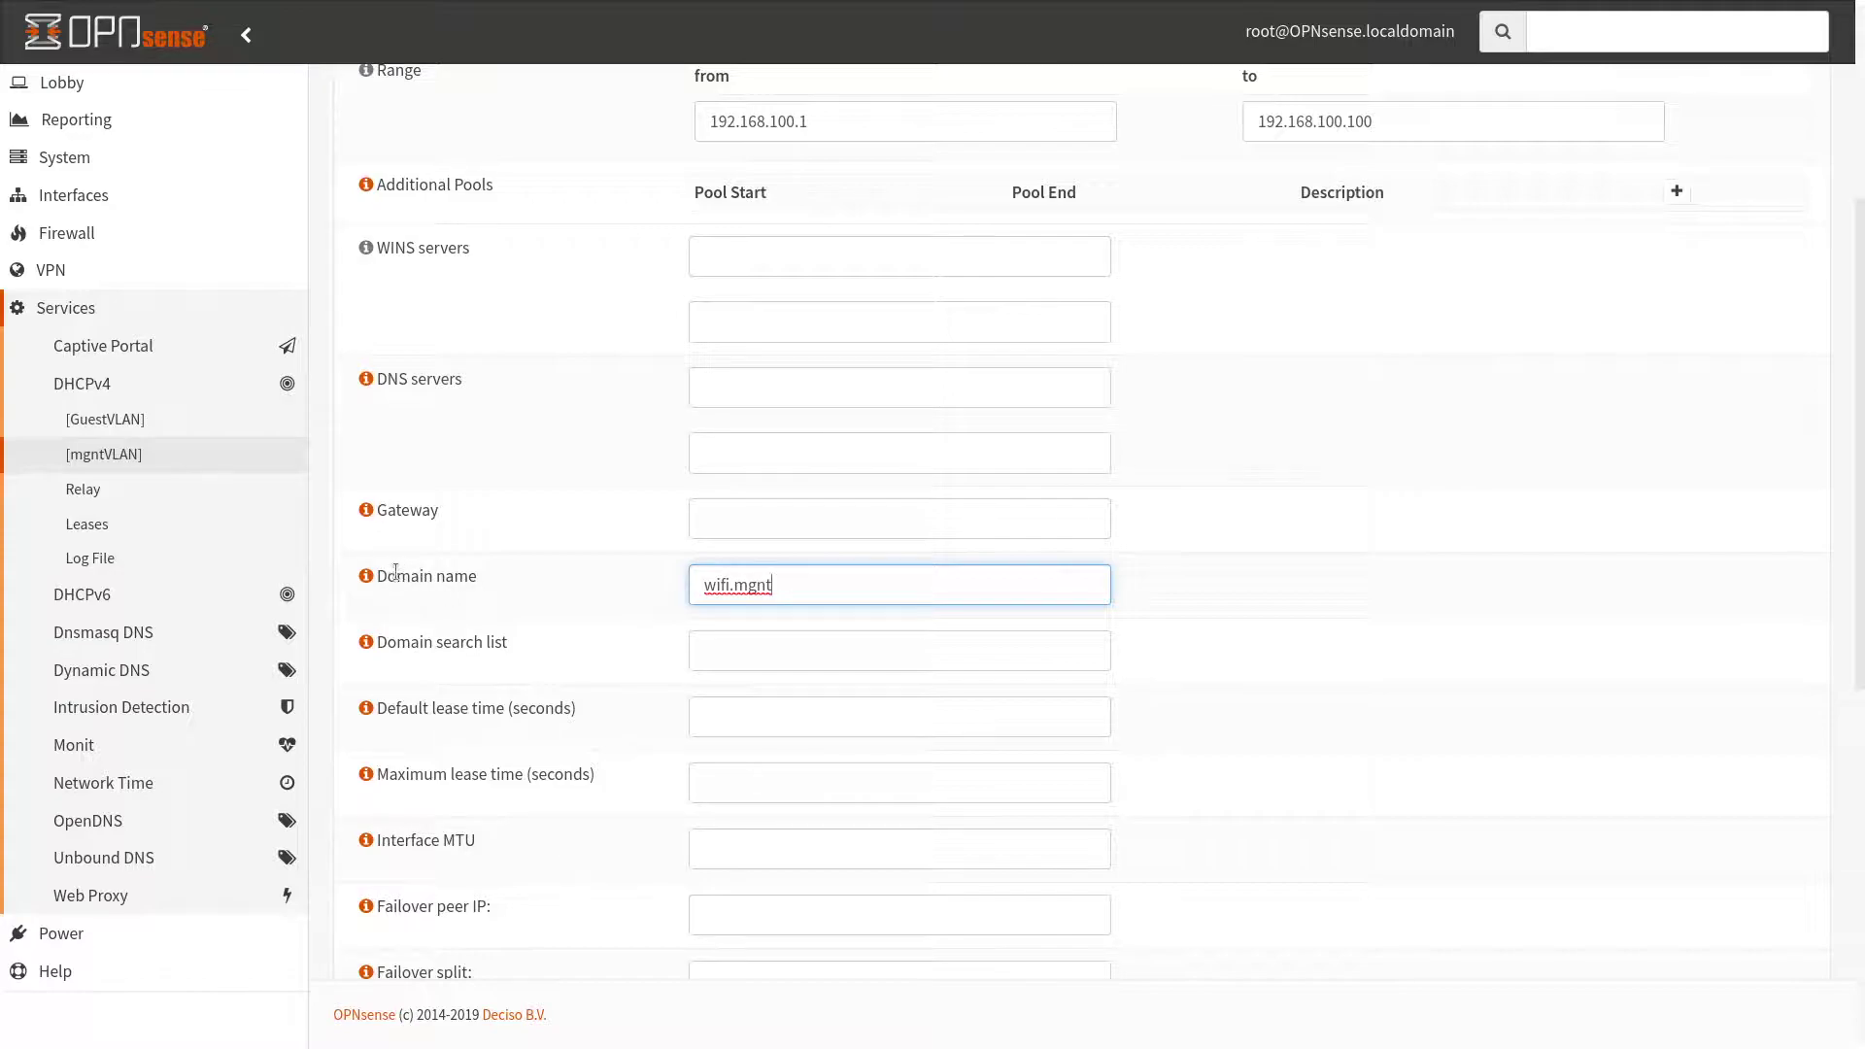
{"action": "left_click", "coordinate": [366, 576]}
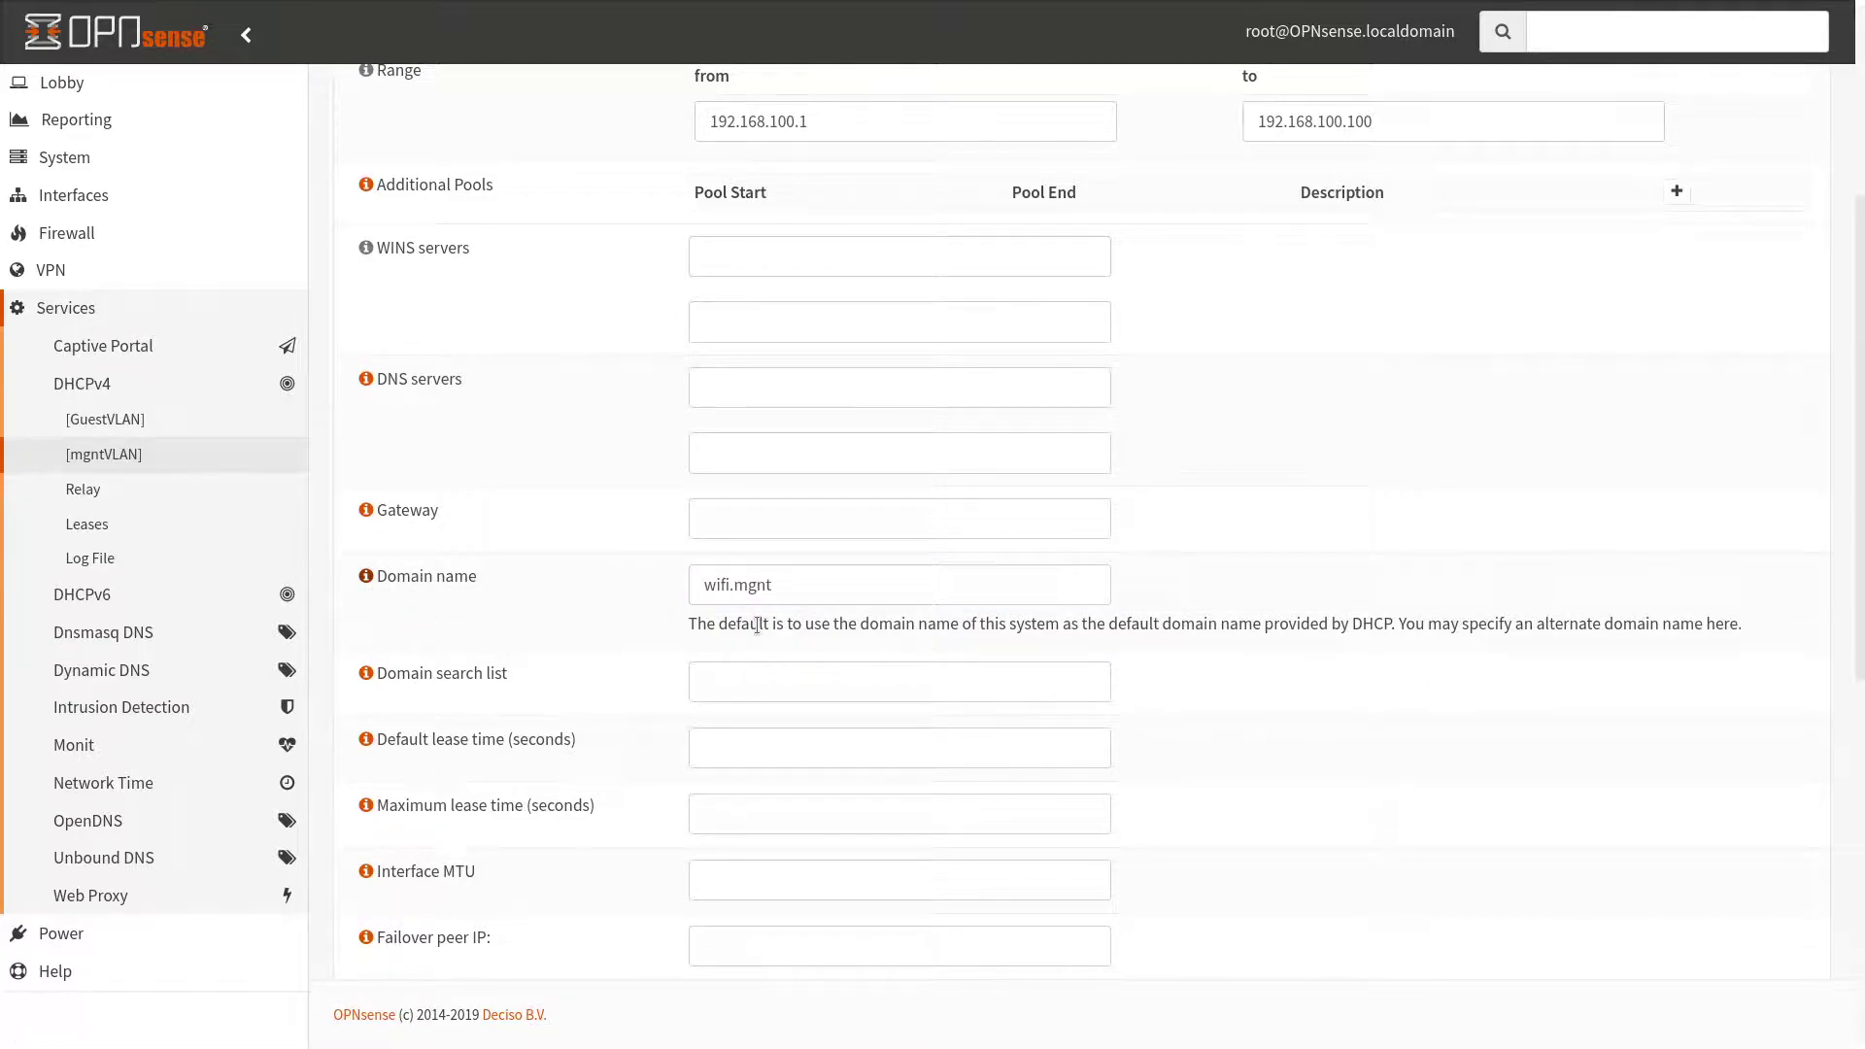
{"action": "scroll", "coordinate": [789, 807], "scroll_direction": "down", "scroll_amount": 8}
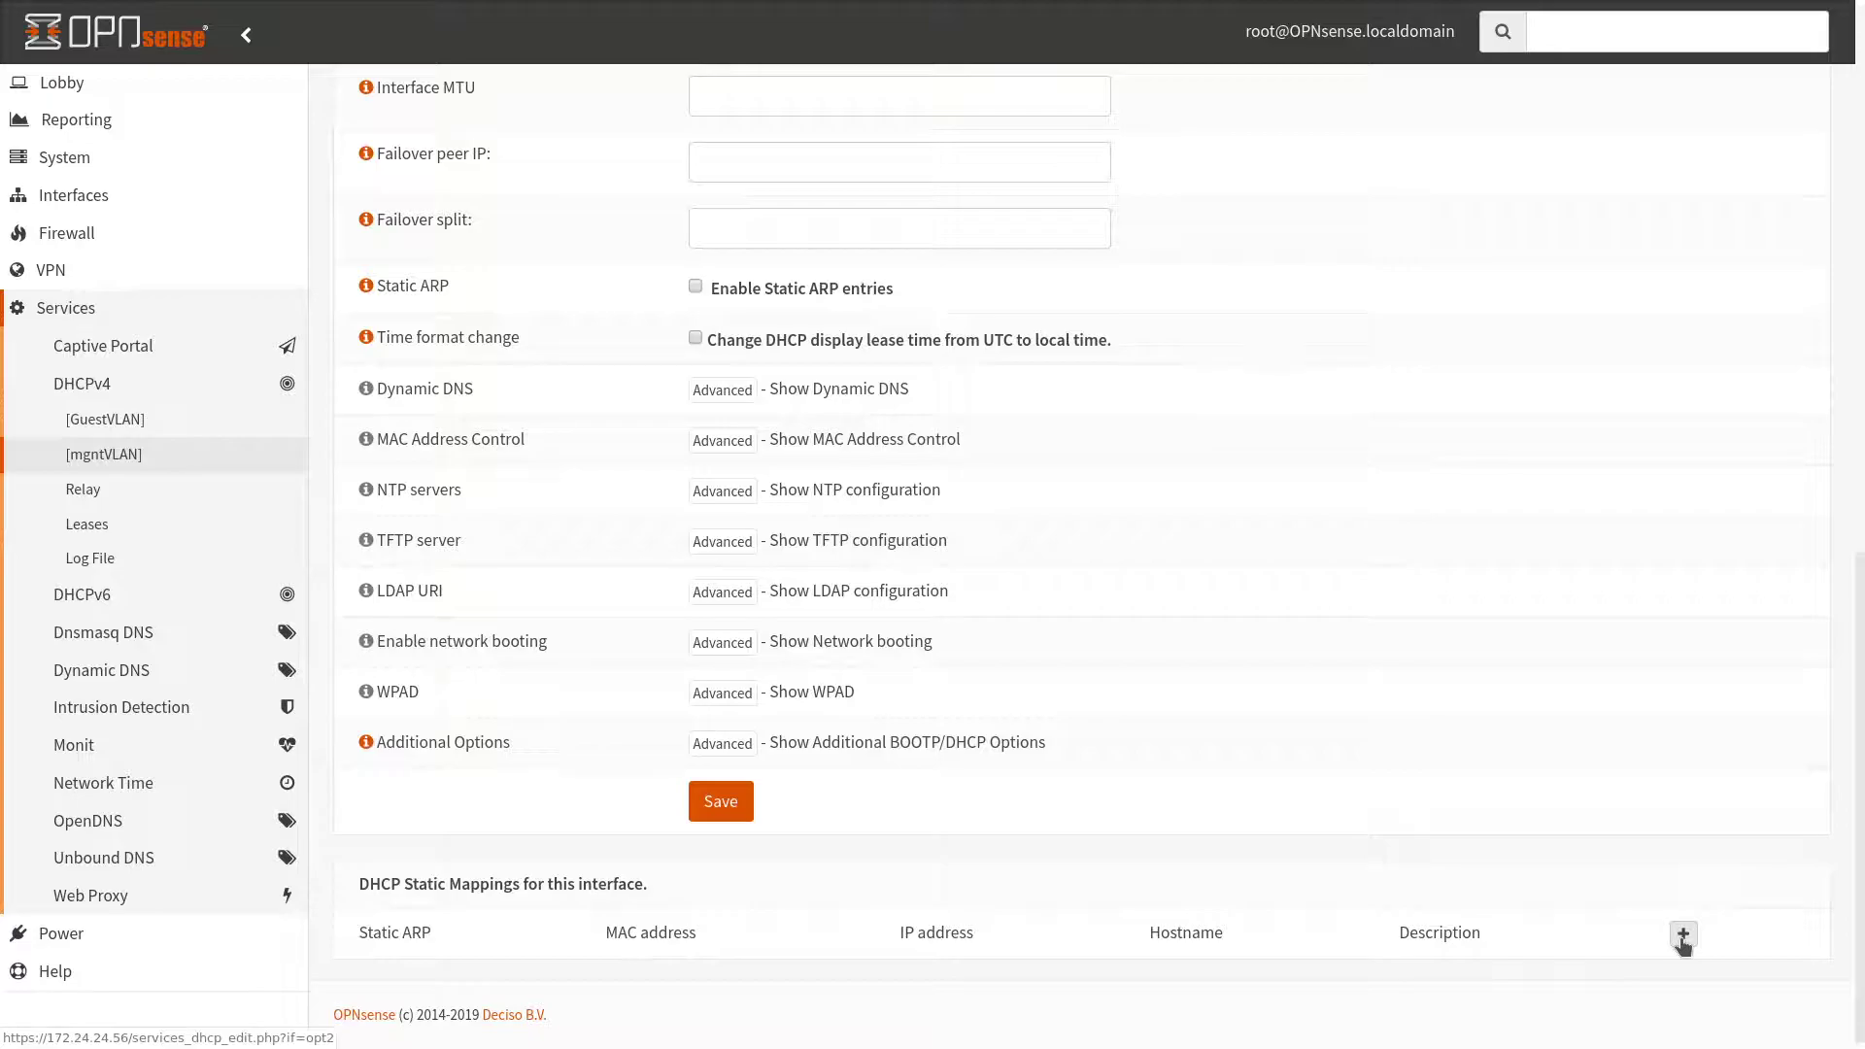
{"action": "scroll", "coordinate": [632, 626], "scroll_direction": "up", "scroll_amount": 8}
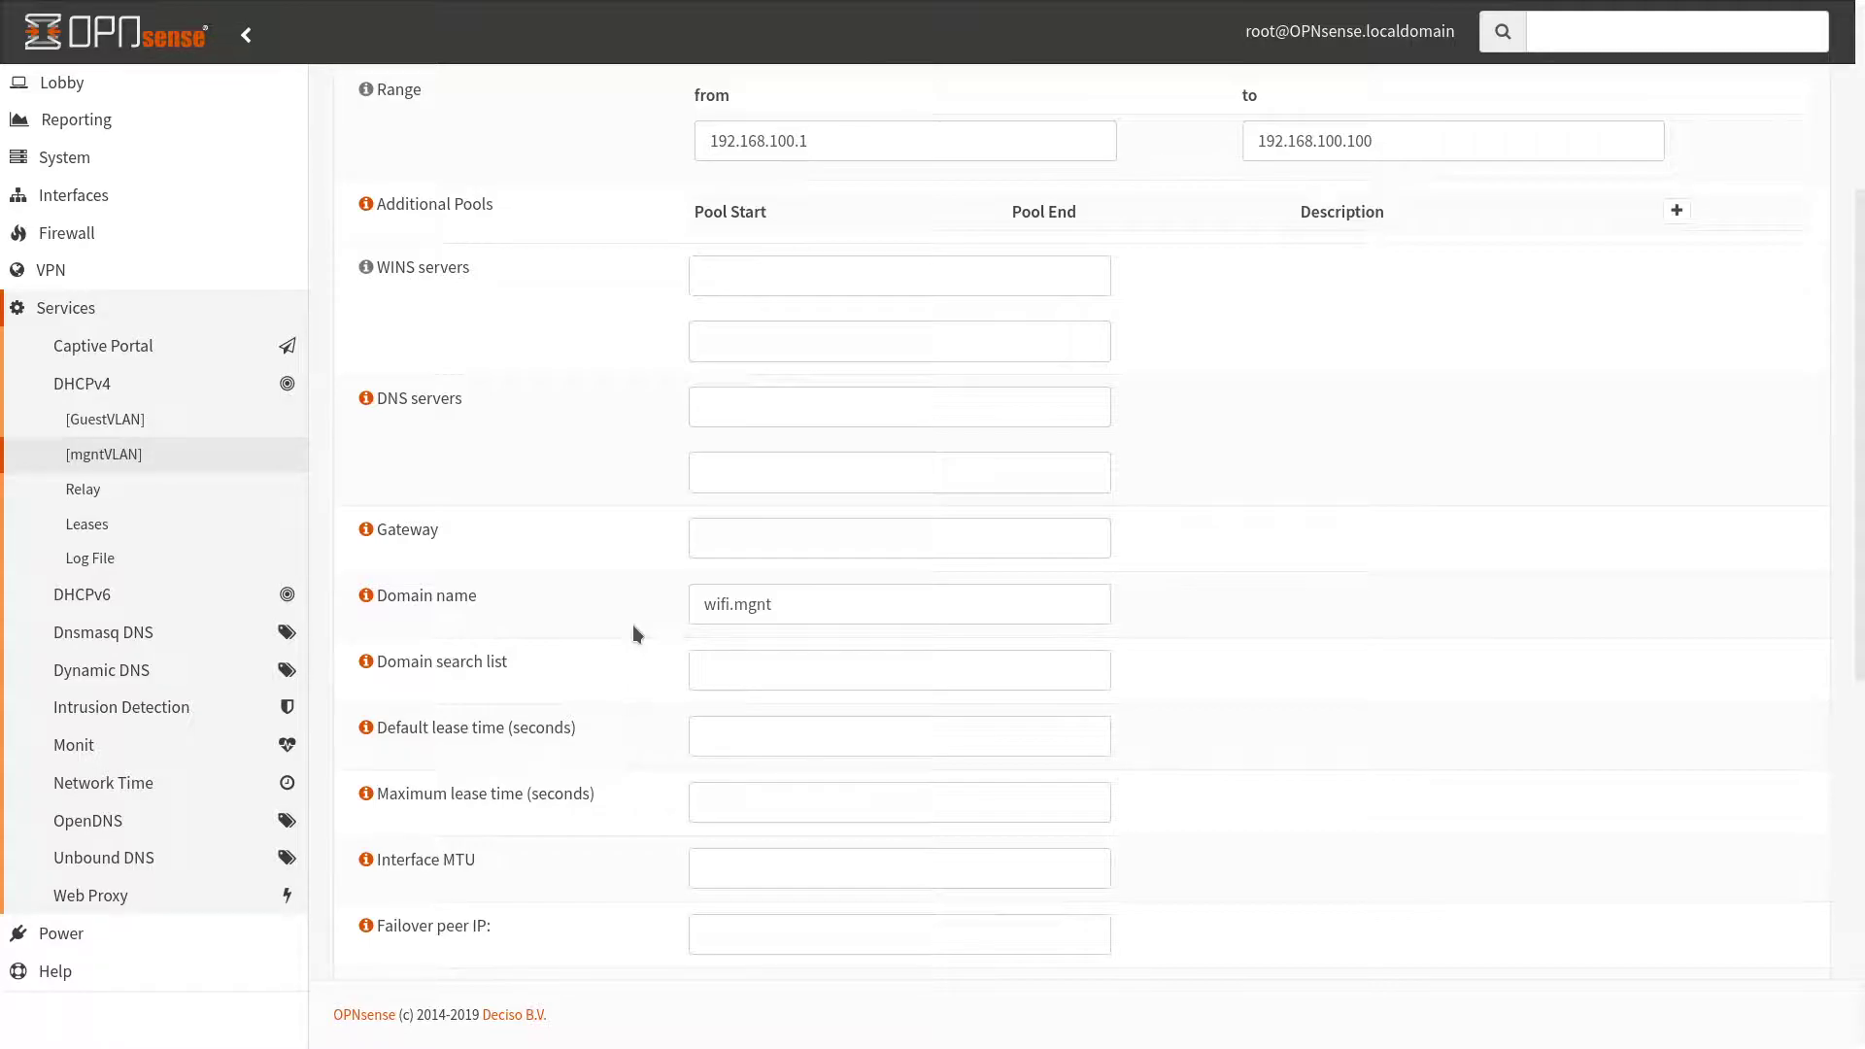
{"action": "right_click", "coordinate": [733, 610]}
{"action": "left_click", "coordinate": [767, 733]}
{"action": "scroll", "coordinate": [583, 699], "scroll_direction": "down", "scroll_amount": 4}
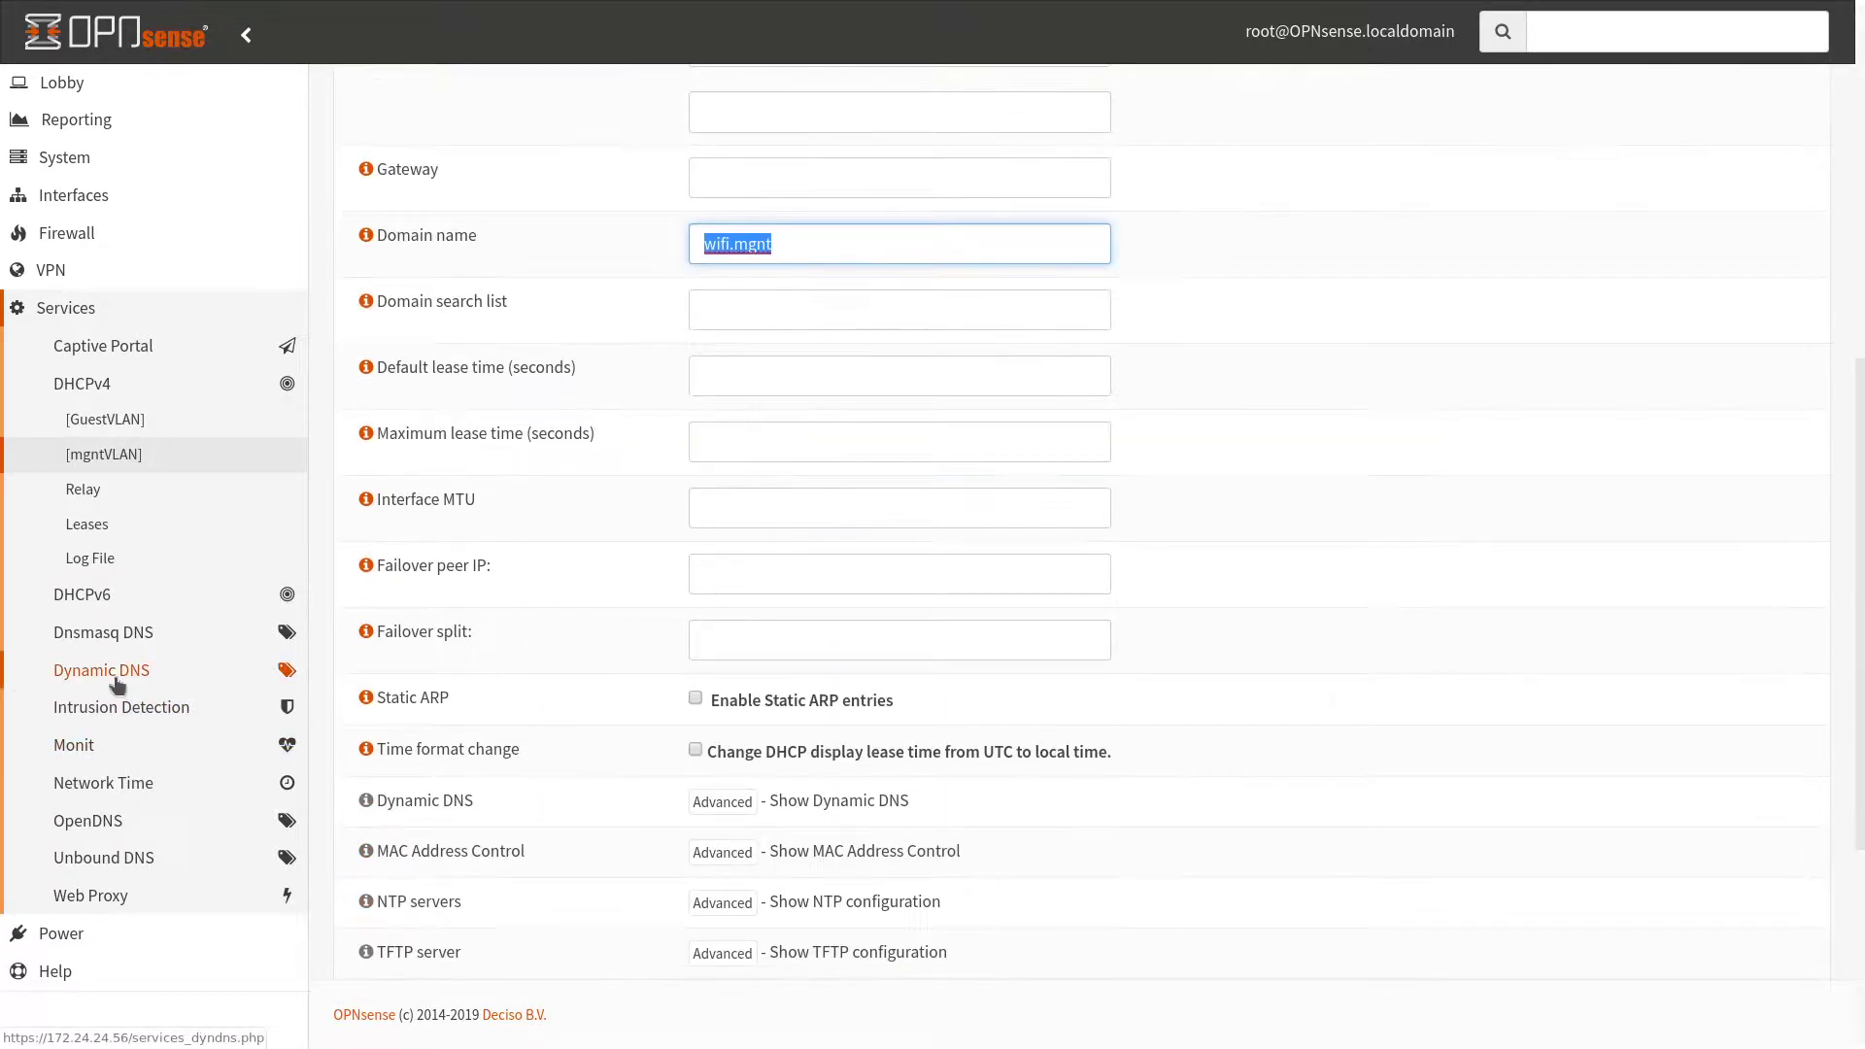
Add an Unbound DNS host override with host unifi and domain wifi.mgnt
{"action": "left_click", "coordinate": [104, 858]}
{"action": "left_click", "coordinate": [97, 754]}
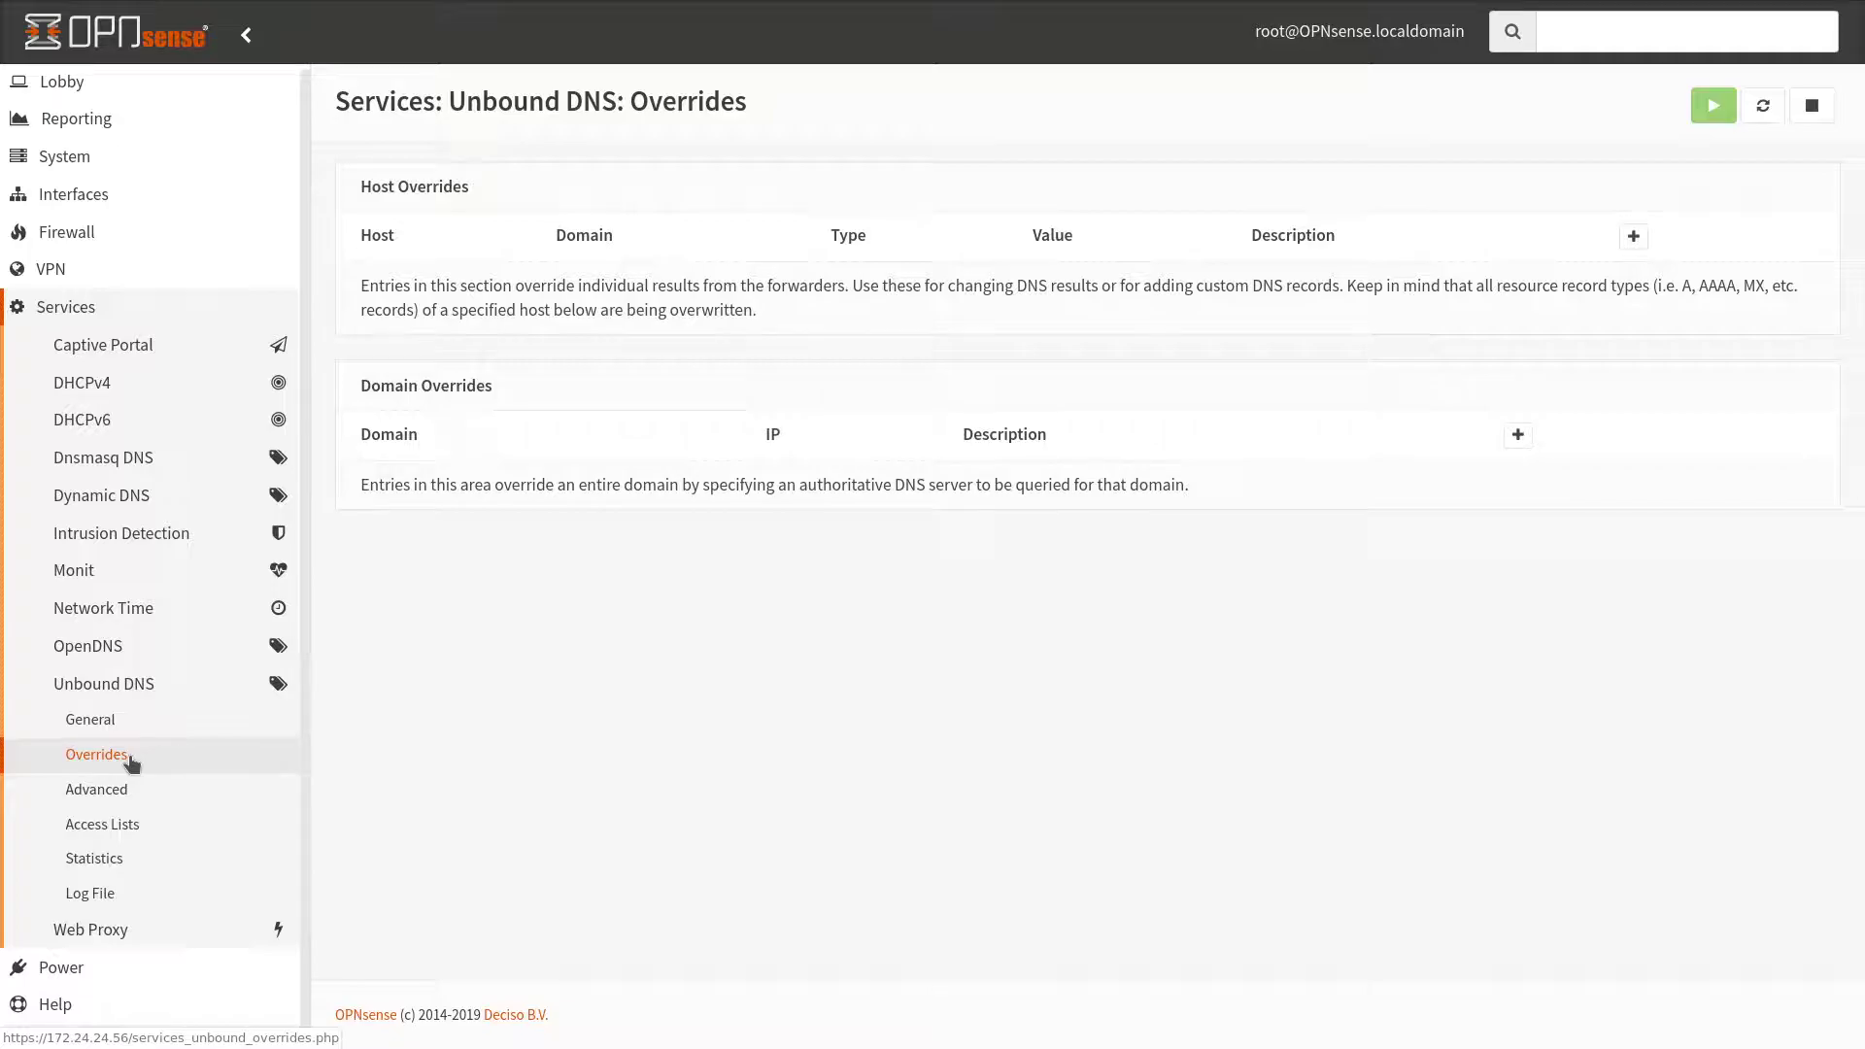
{"action": "left_click", "coordinate": [1633, 239]}
{"action": "left_click", "coordinate": [827, 238]}
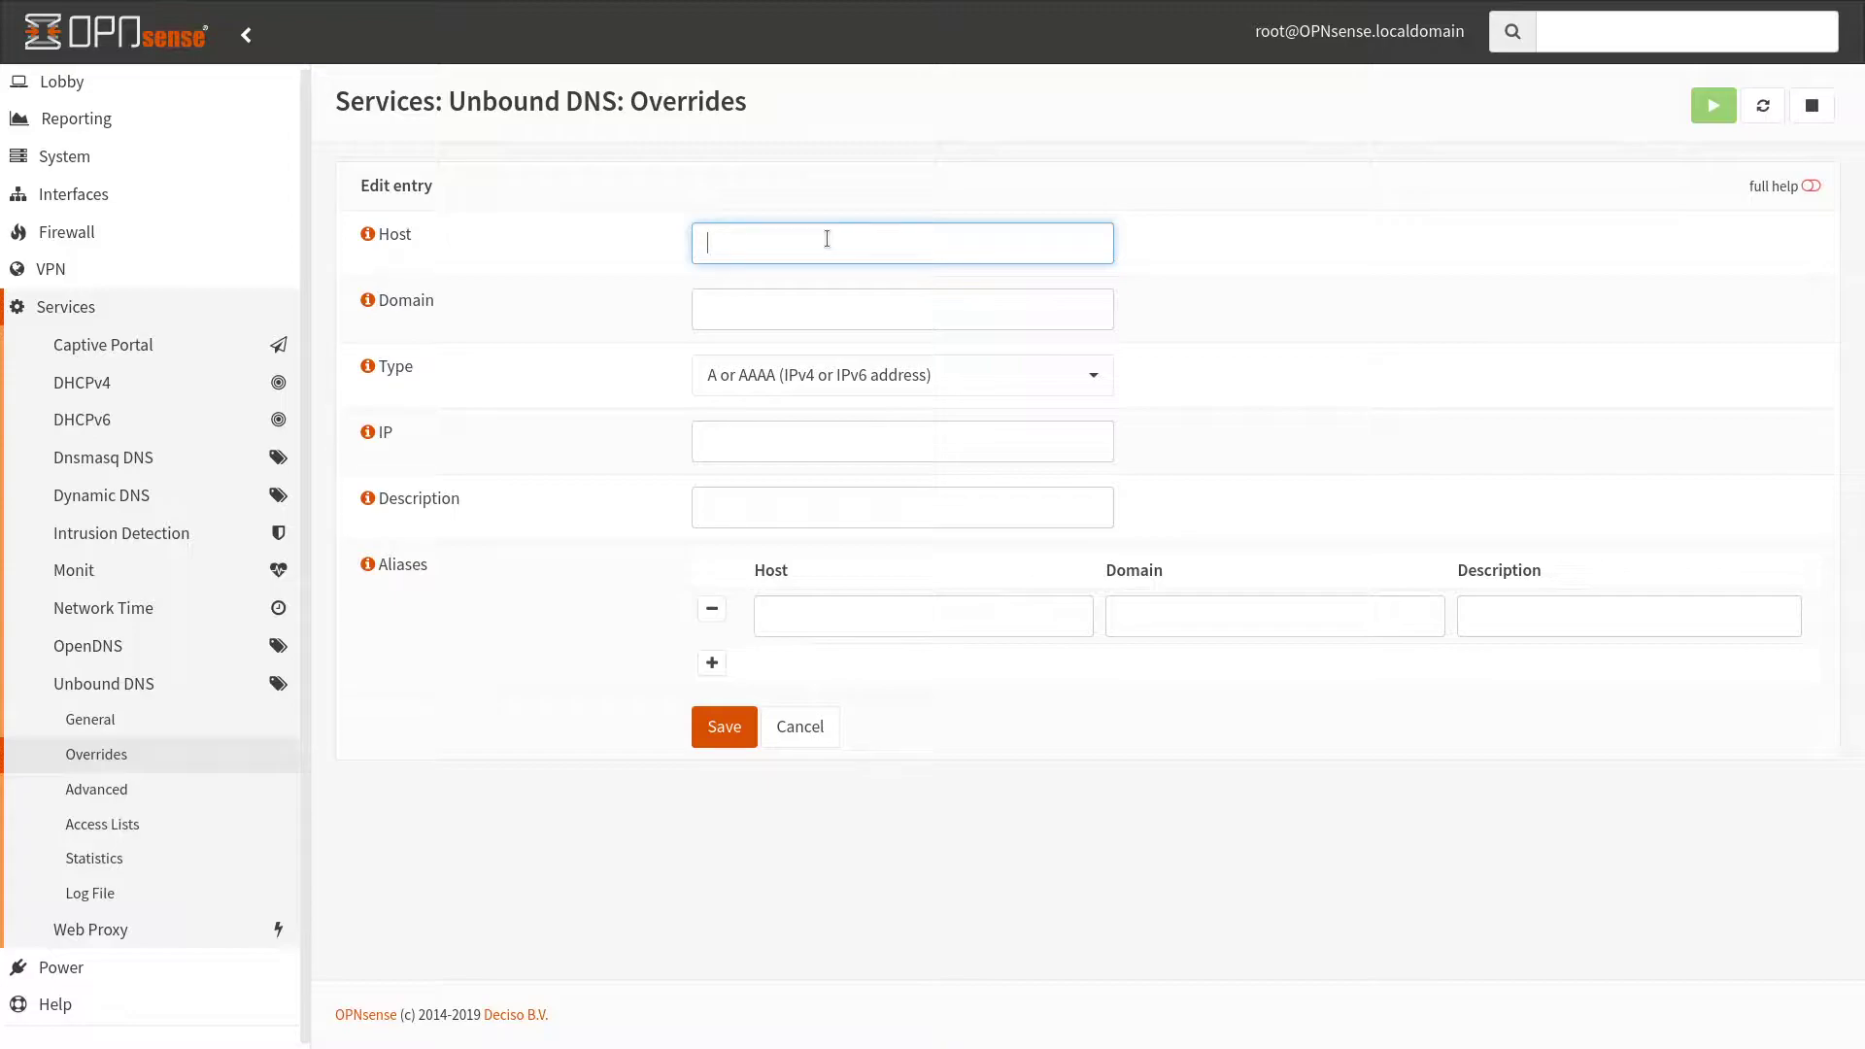
{"action": "type", "text": "unifi"}
{"action": "key", "text": "Tab"}
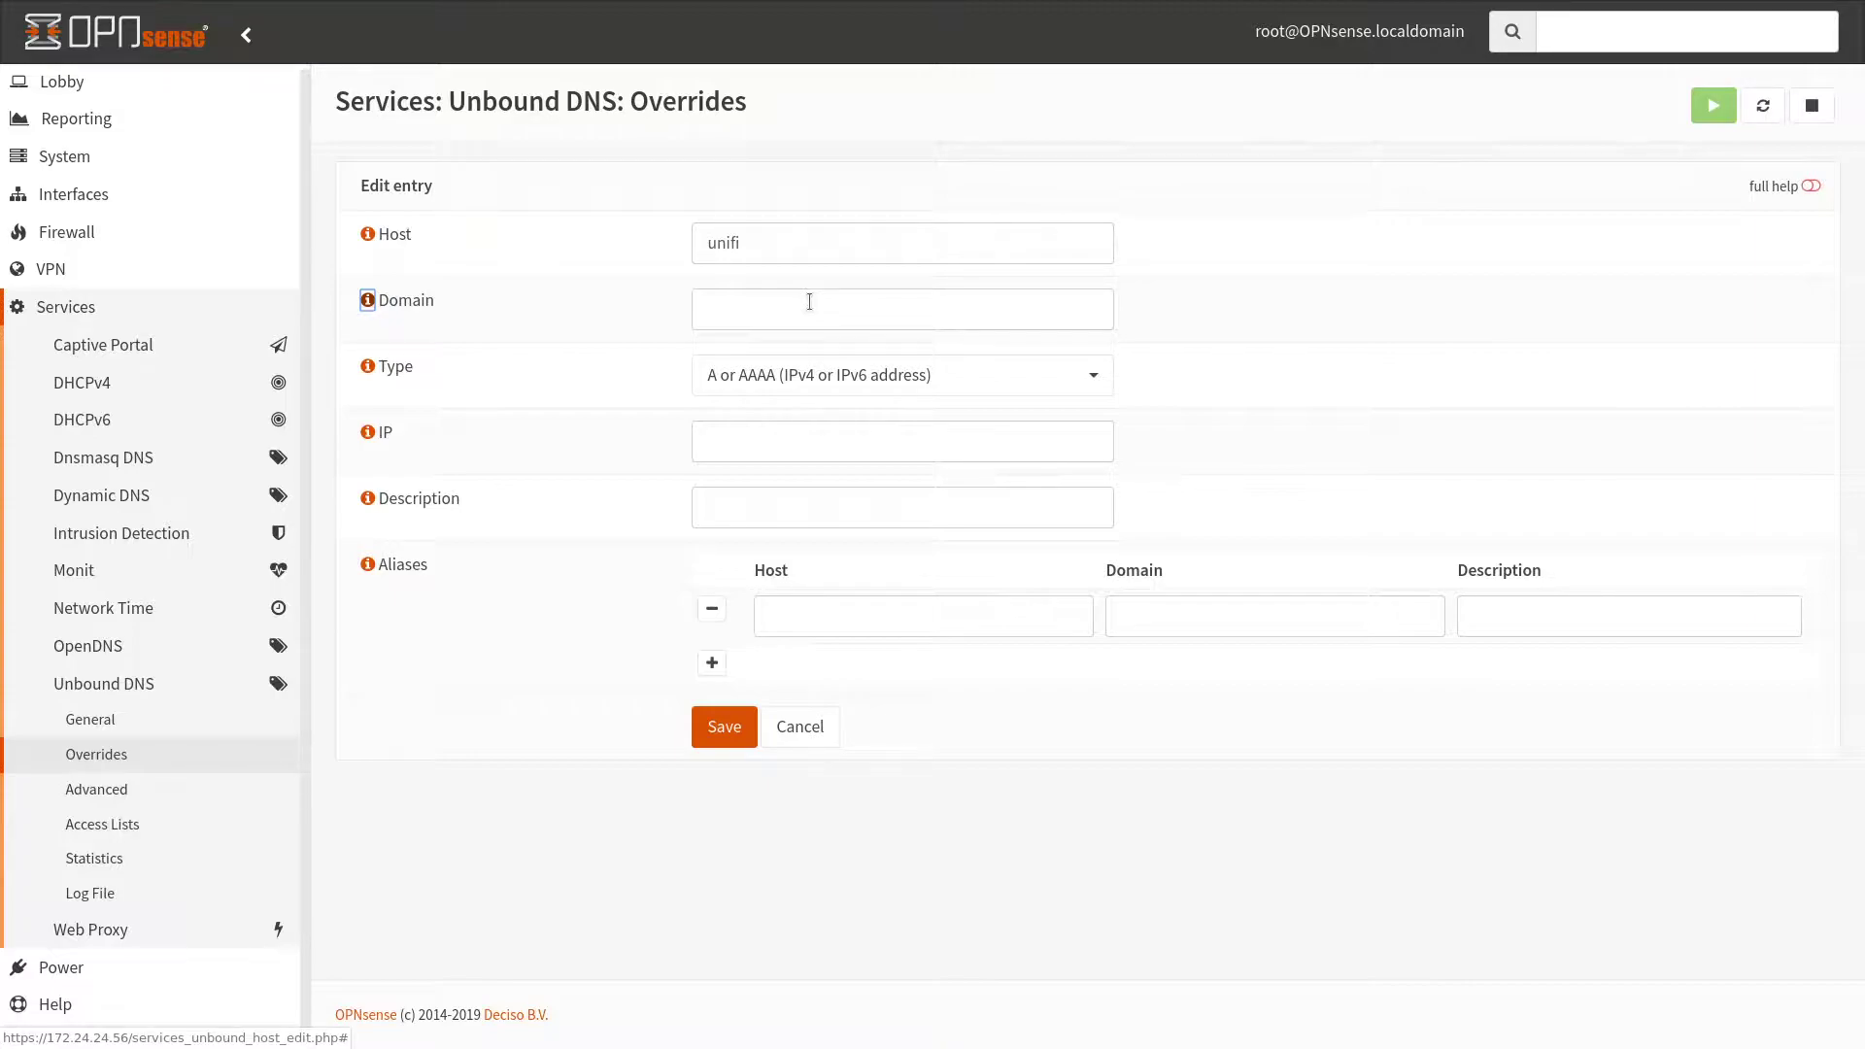
{"action": "left_click", "coordinate": [810, 302]}
{"action": "type", "text": "wifi.mgnt"}
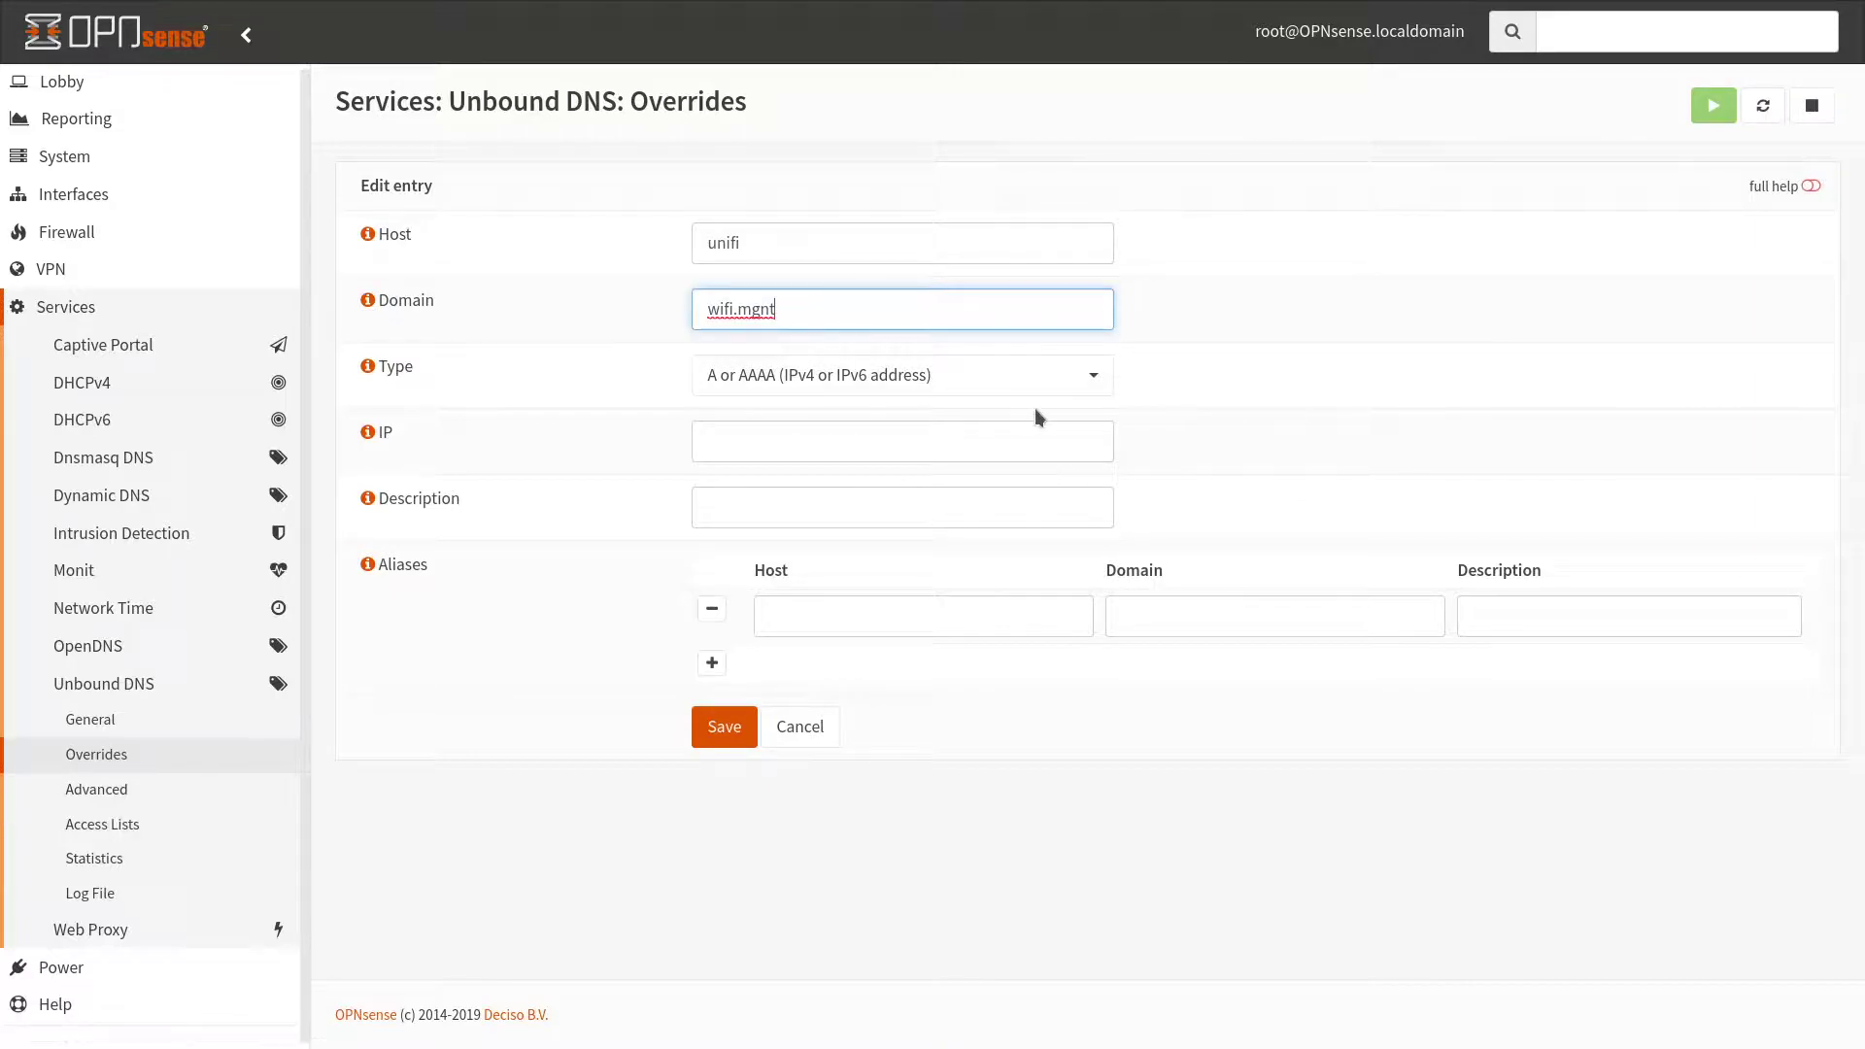
{"action": "left_click", "coordinate": [1241, 375]}
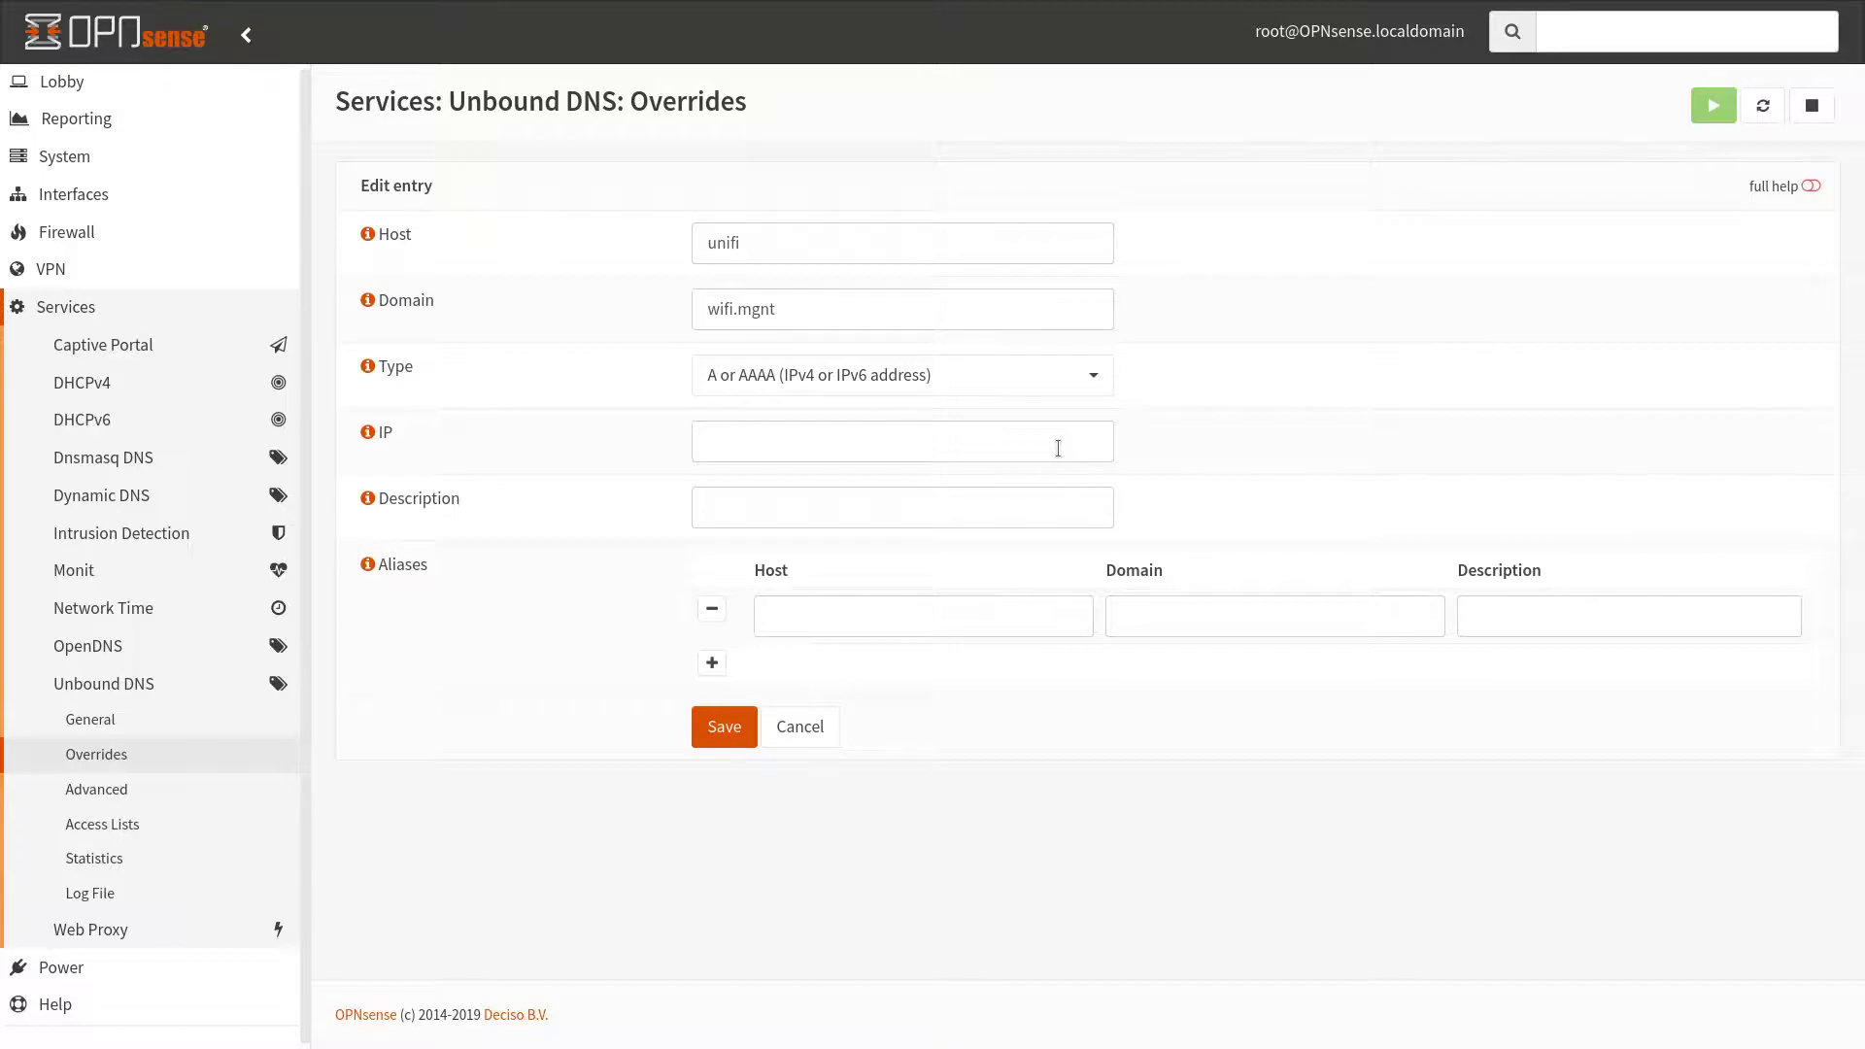
Point the override to 10.10.10.1, describe it as Unifi Controller, save and apply
{"action": "left_click", "coordinate": [1055, 446]}
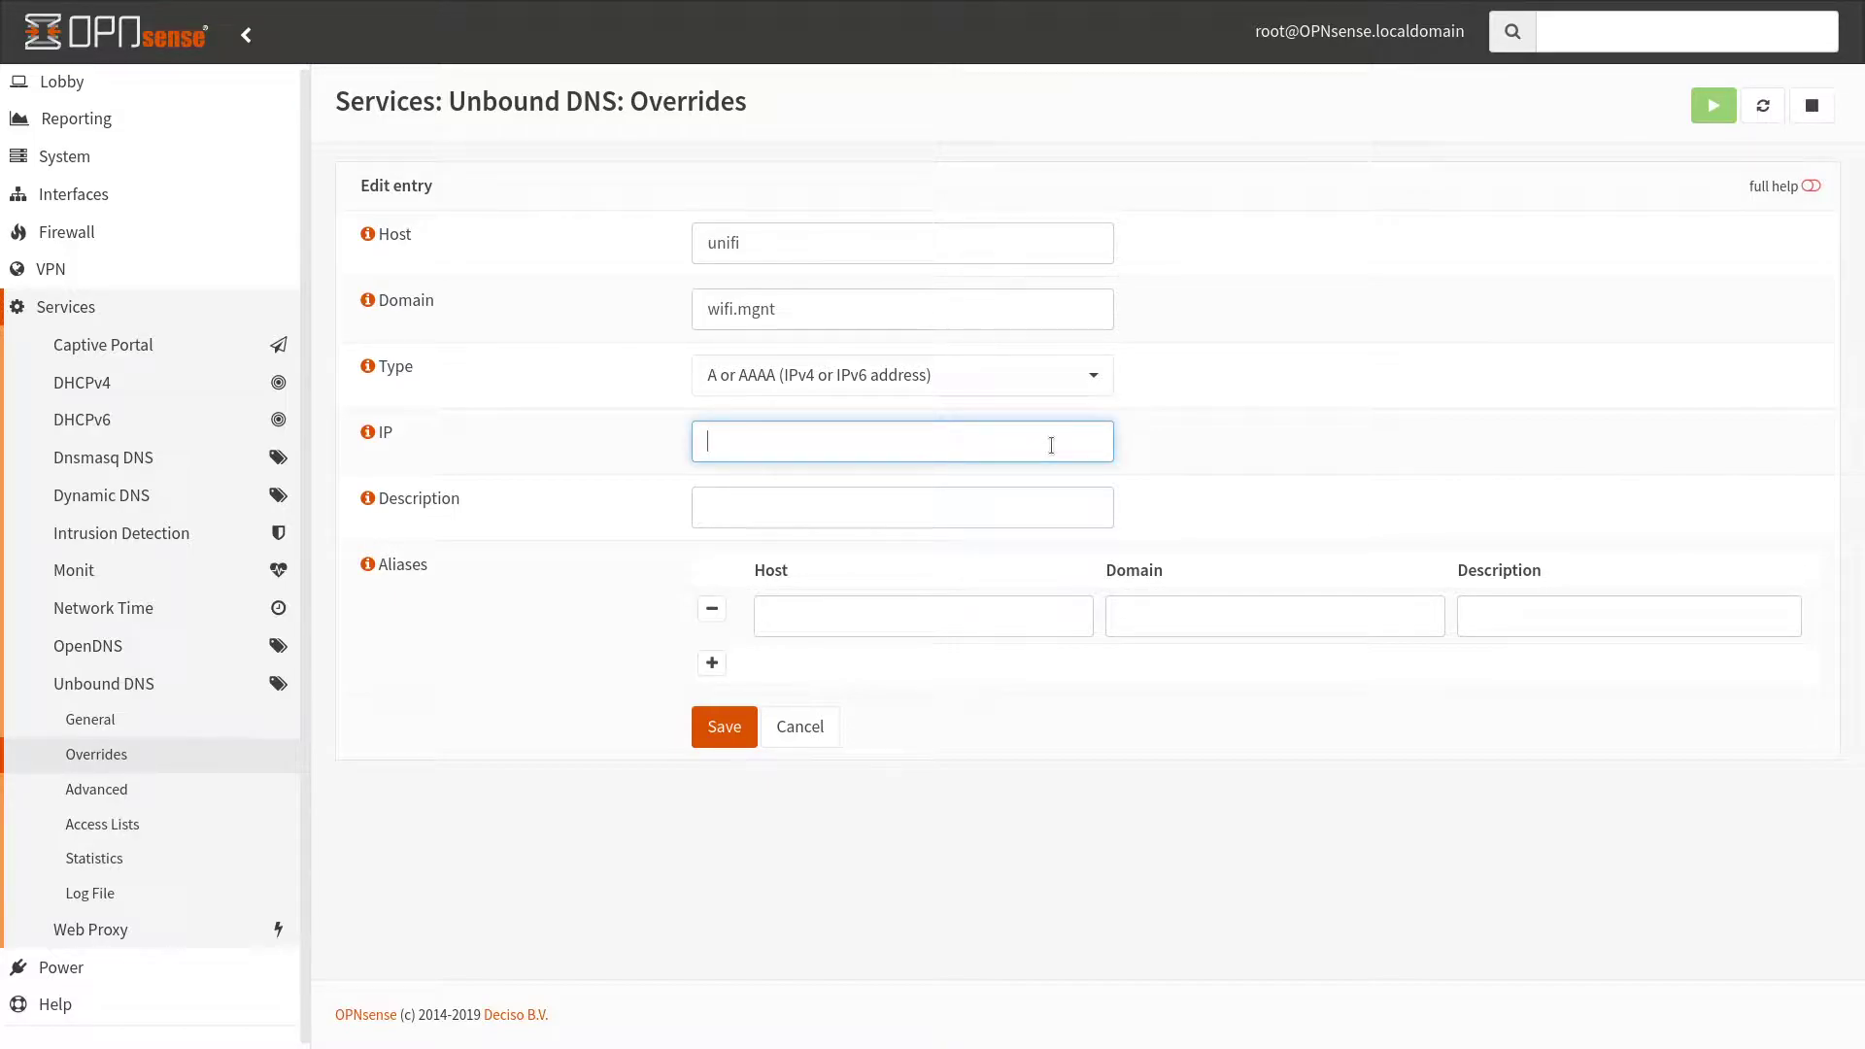
{"action": "type", "text": "10.10.10.1"}
{"action": "left_click", "coordinate": [989, 503]}
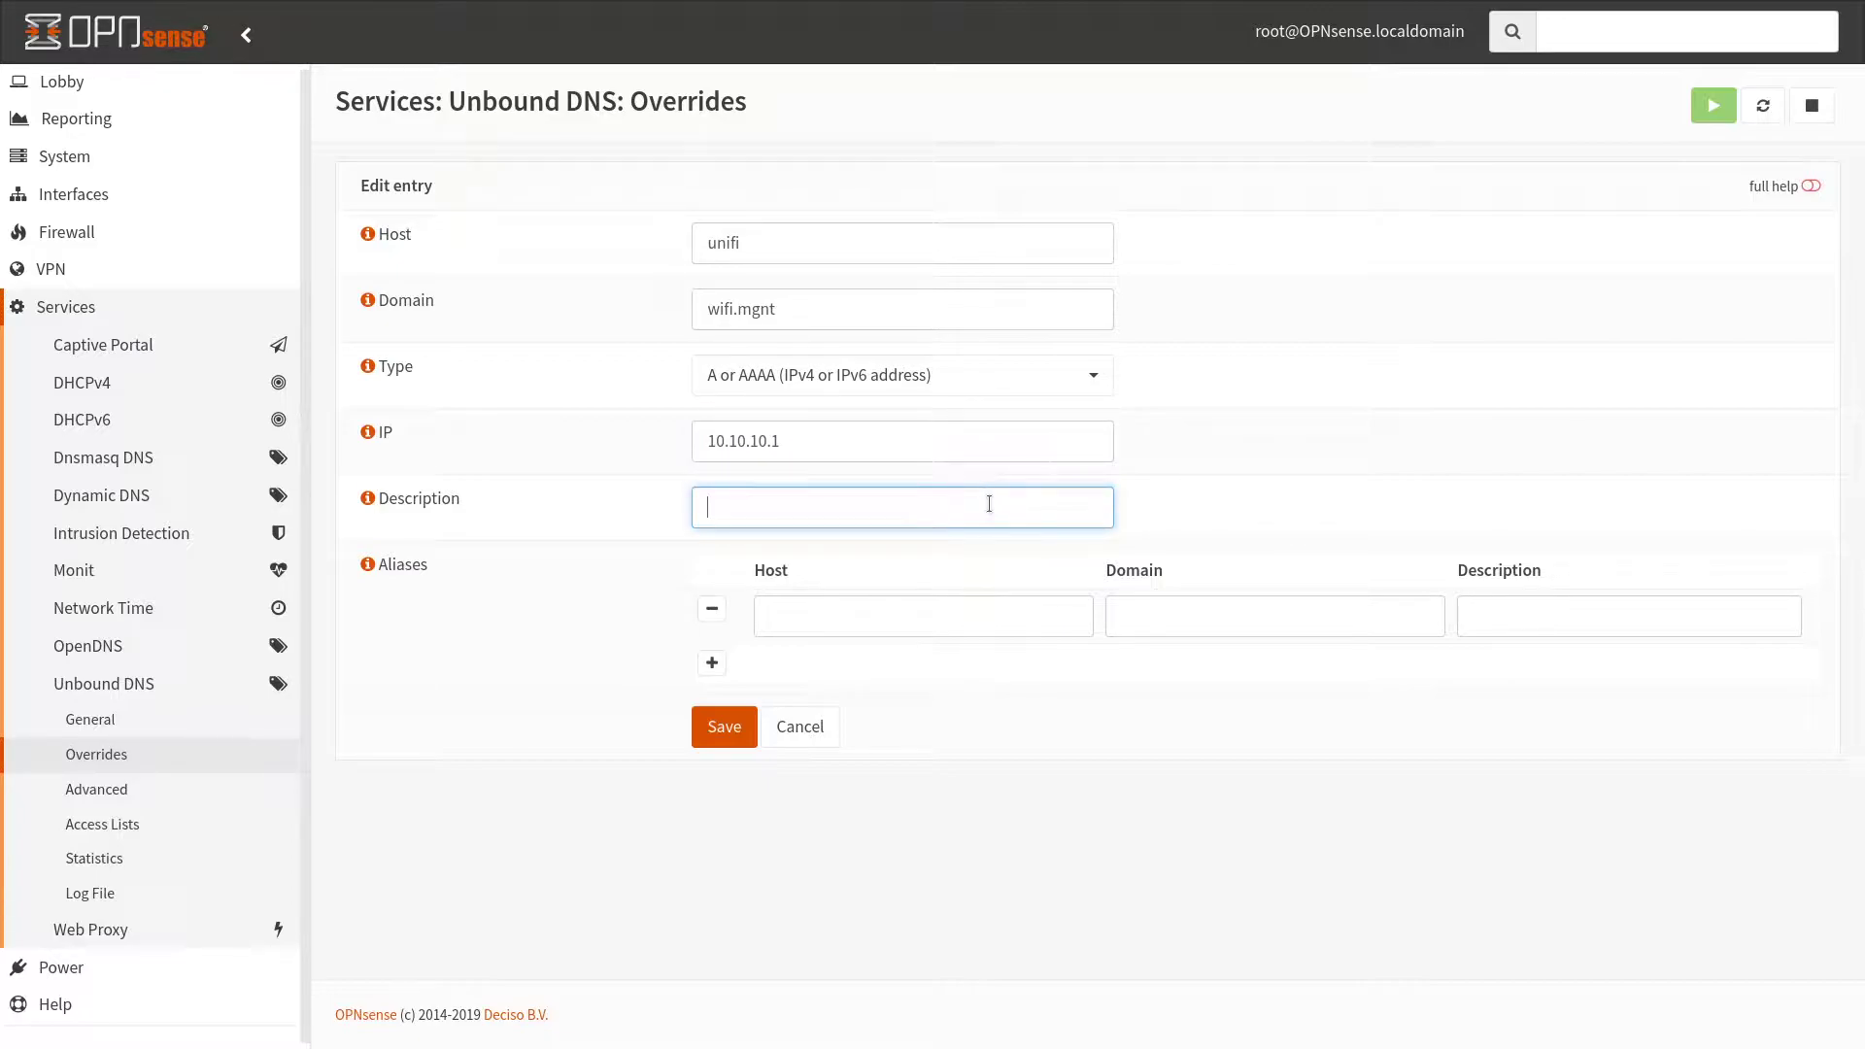
{"action": "type", "text": "Unifi Controller"}
{"action": "left_click", "coordinate": [724, 727]}
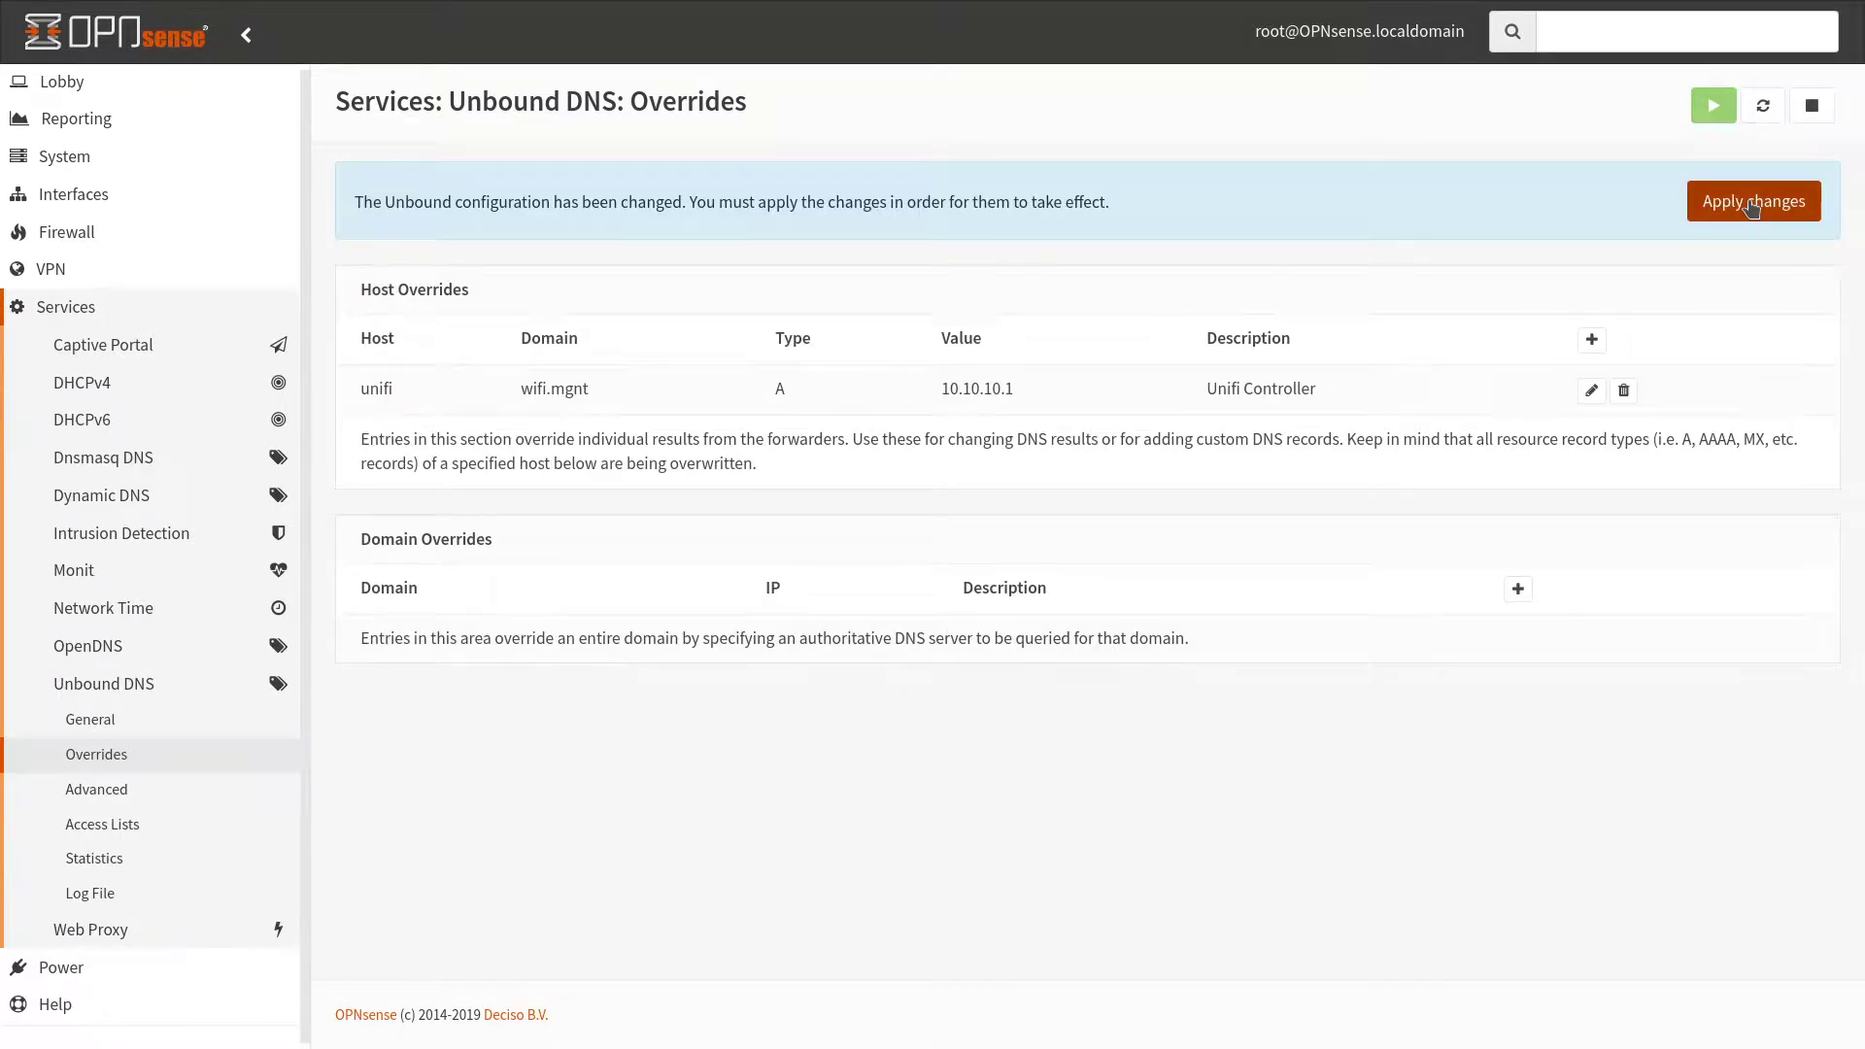
{"action": "left_click", "coordinate": [1752, 206]}
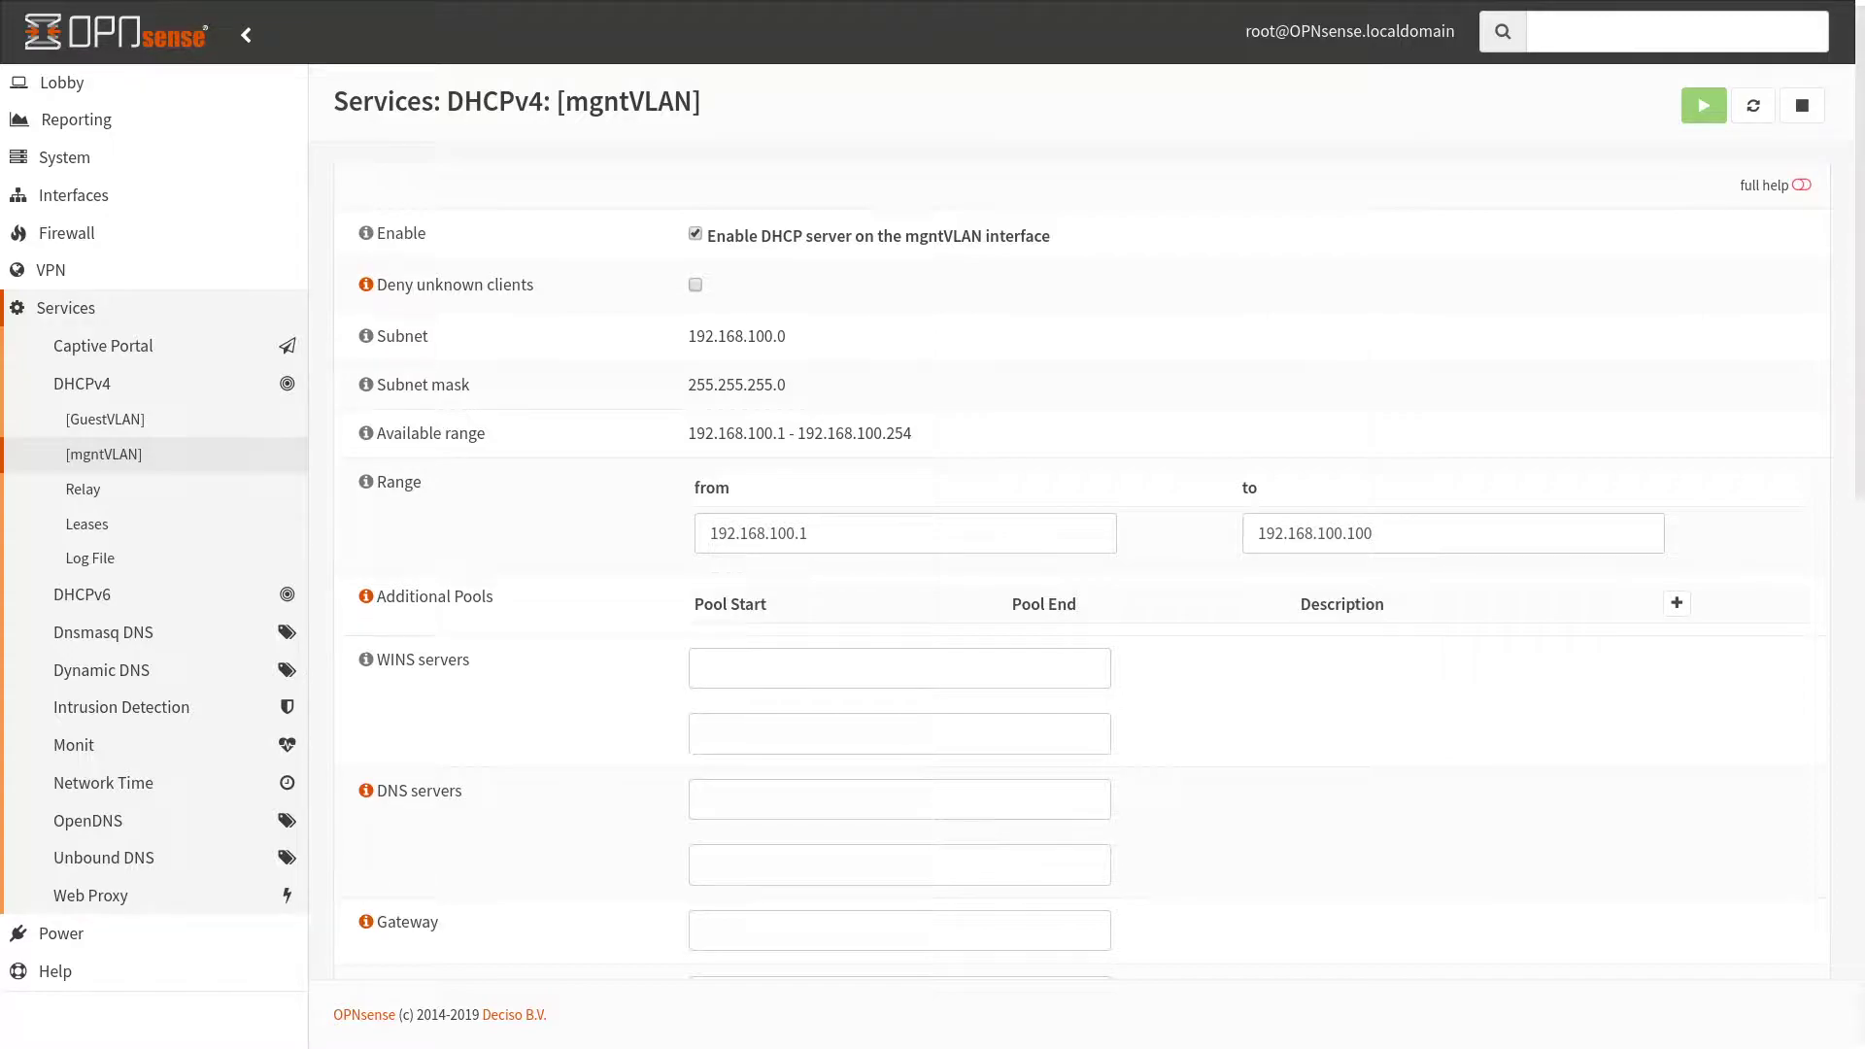
Add a Host(s) firewall alias 'Unifi Controller' containing 10.10.10.1
{"action": "left_click", "coordinate": [125, 249]}
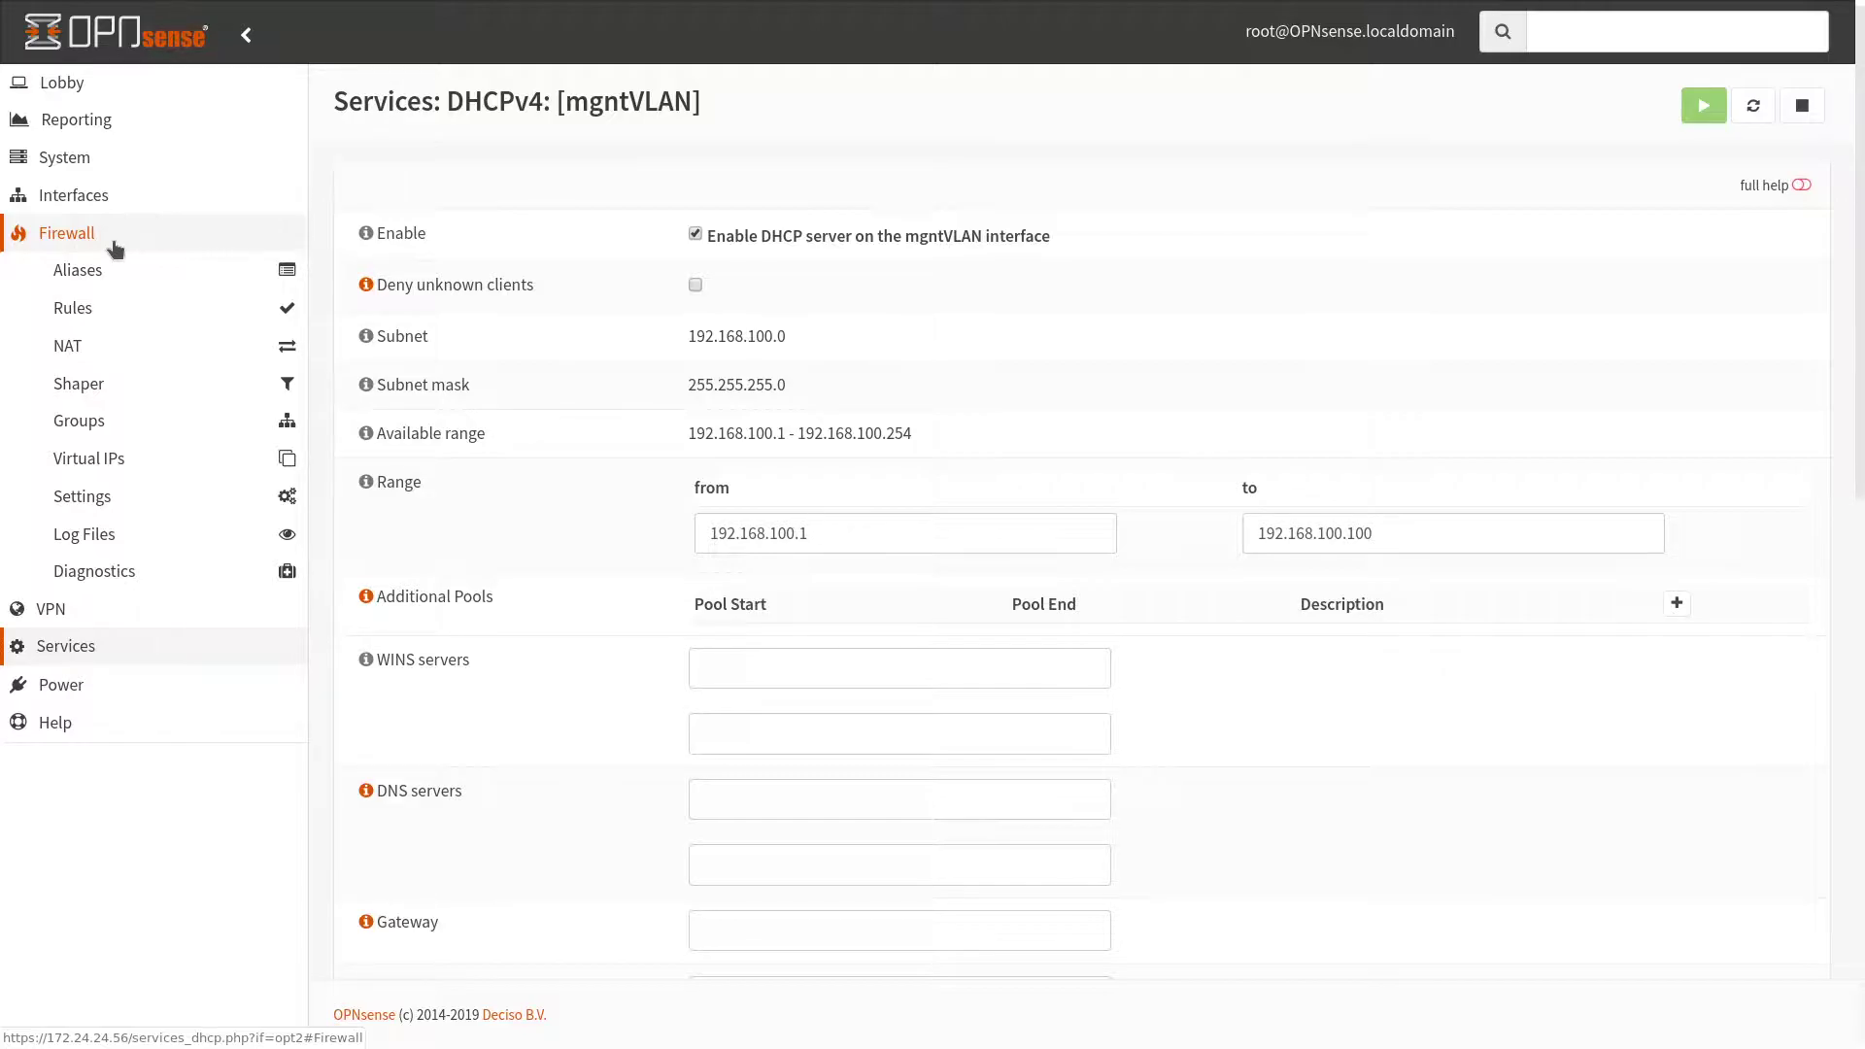
{"action": "left_click", "coordinate": [93, 273]}
{"action": "left_click", "coordinate": [1711, 345]}
{"action": "type", "text": "Unifi Controller"}
{"action": "left_click", "coordinate": [700, 360]}
{"action": "left_click", "coordinate": [705, 392]}
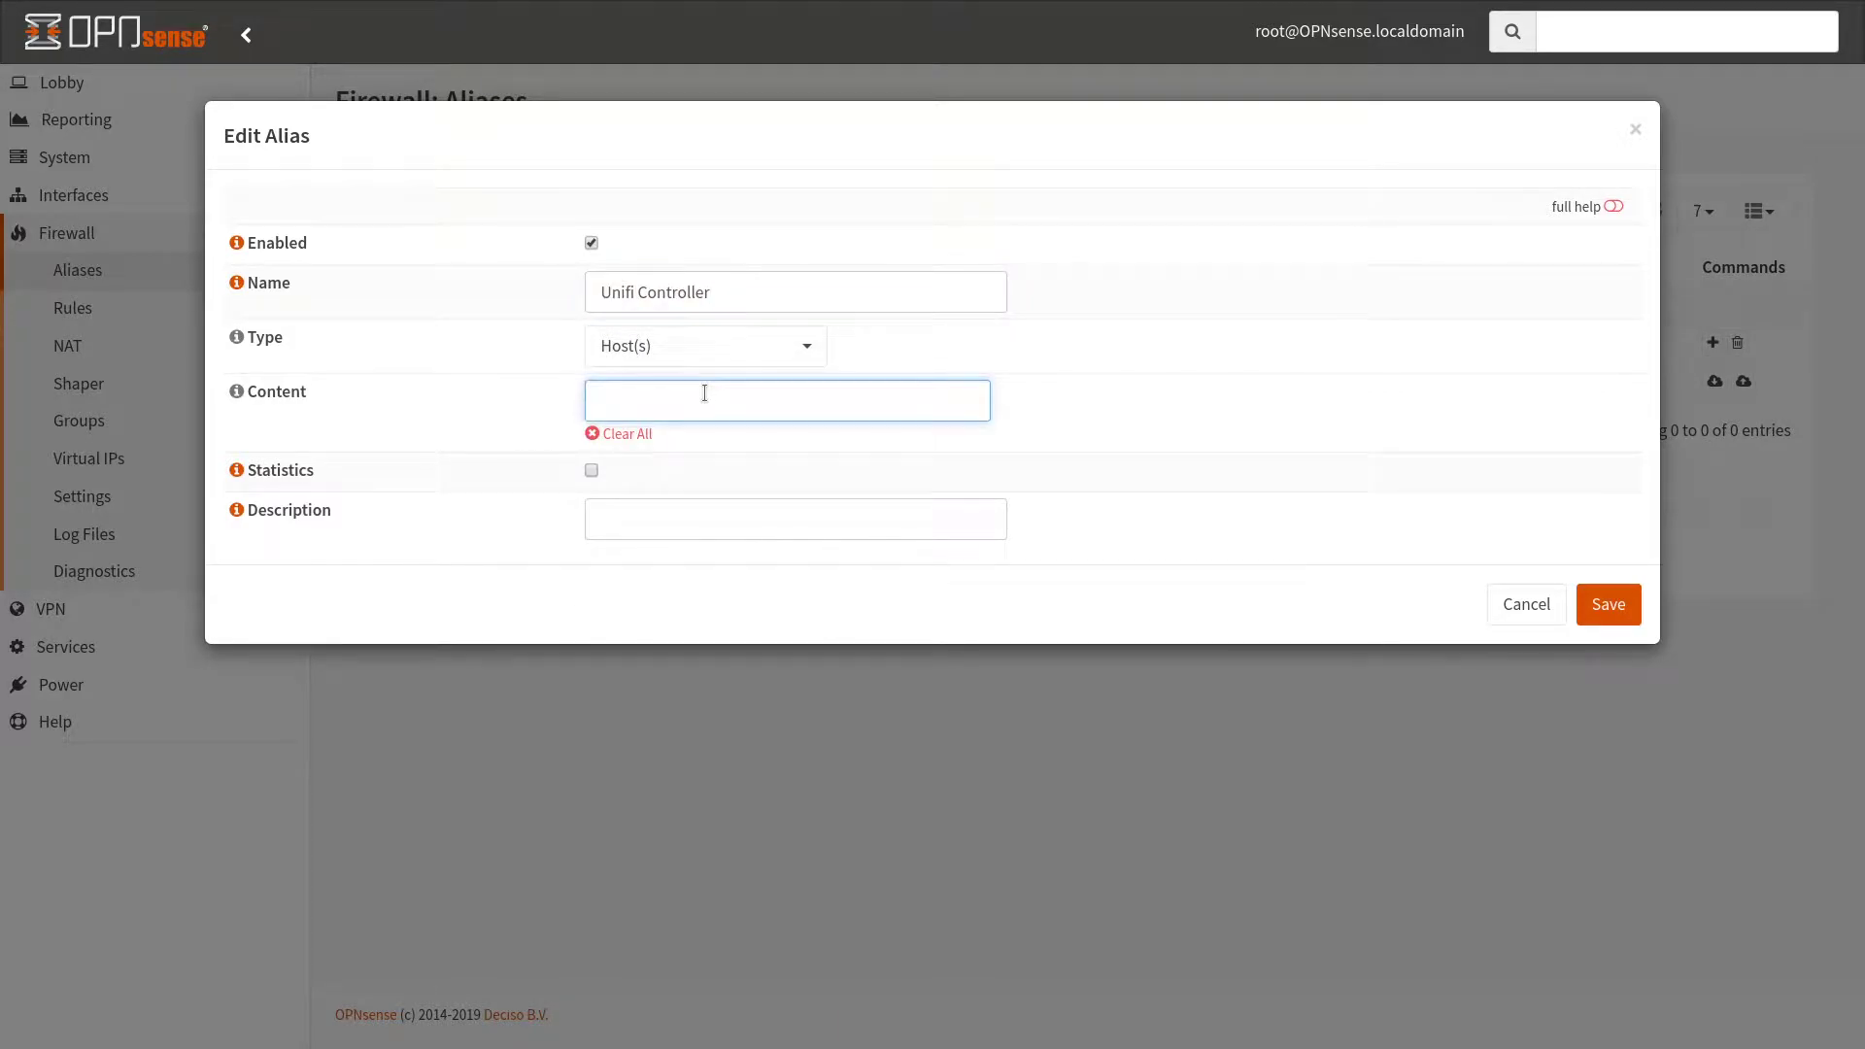
{"action": "type", "text": "10"}
{"action": "key", "text": "BackSpace"}
{"action": "key", "text": "BackSpace"}
{"action": "left_click", "coordinate": [692, 361]}
{"action": "left_click", "coordinate": [695, 420]}
{"action": "key", "text": "Up"}
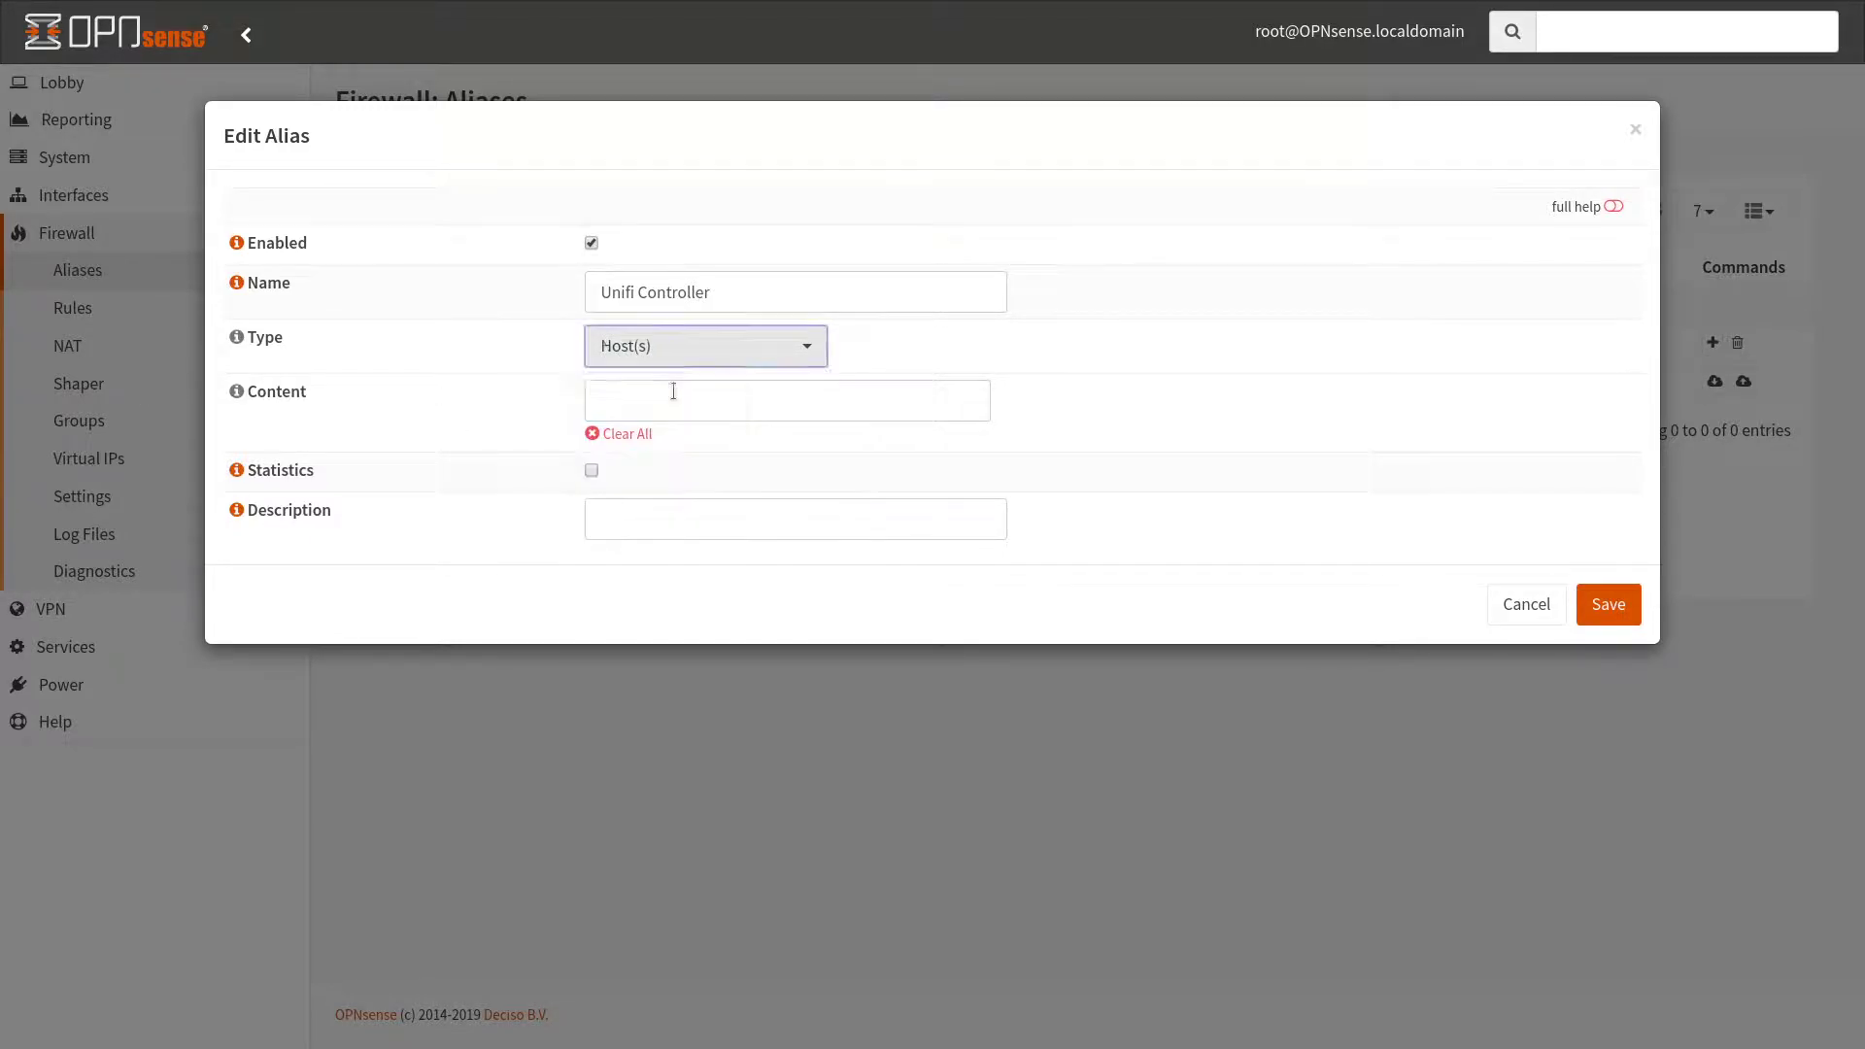
{"action": "left_click", "coordinate": [672, 389]}
{"action": "type", "text": "10"}
{"action": "key", "text": "BackSpace"}
{"action": "type", "text": "0.10.10.1"}
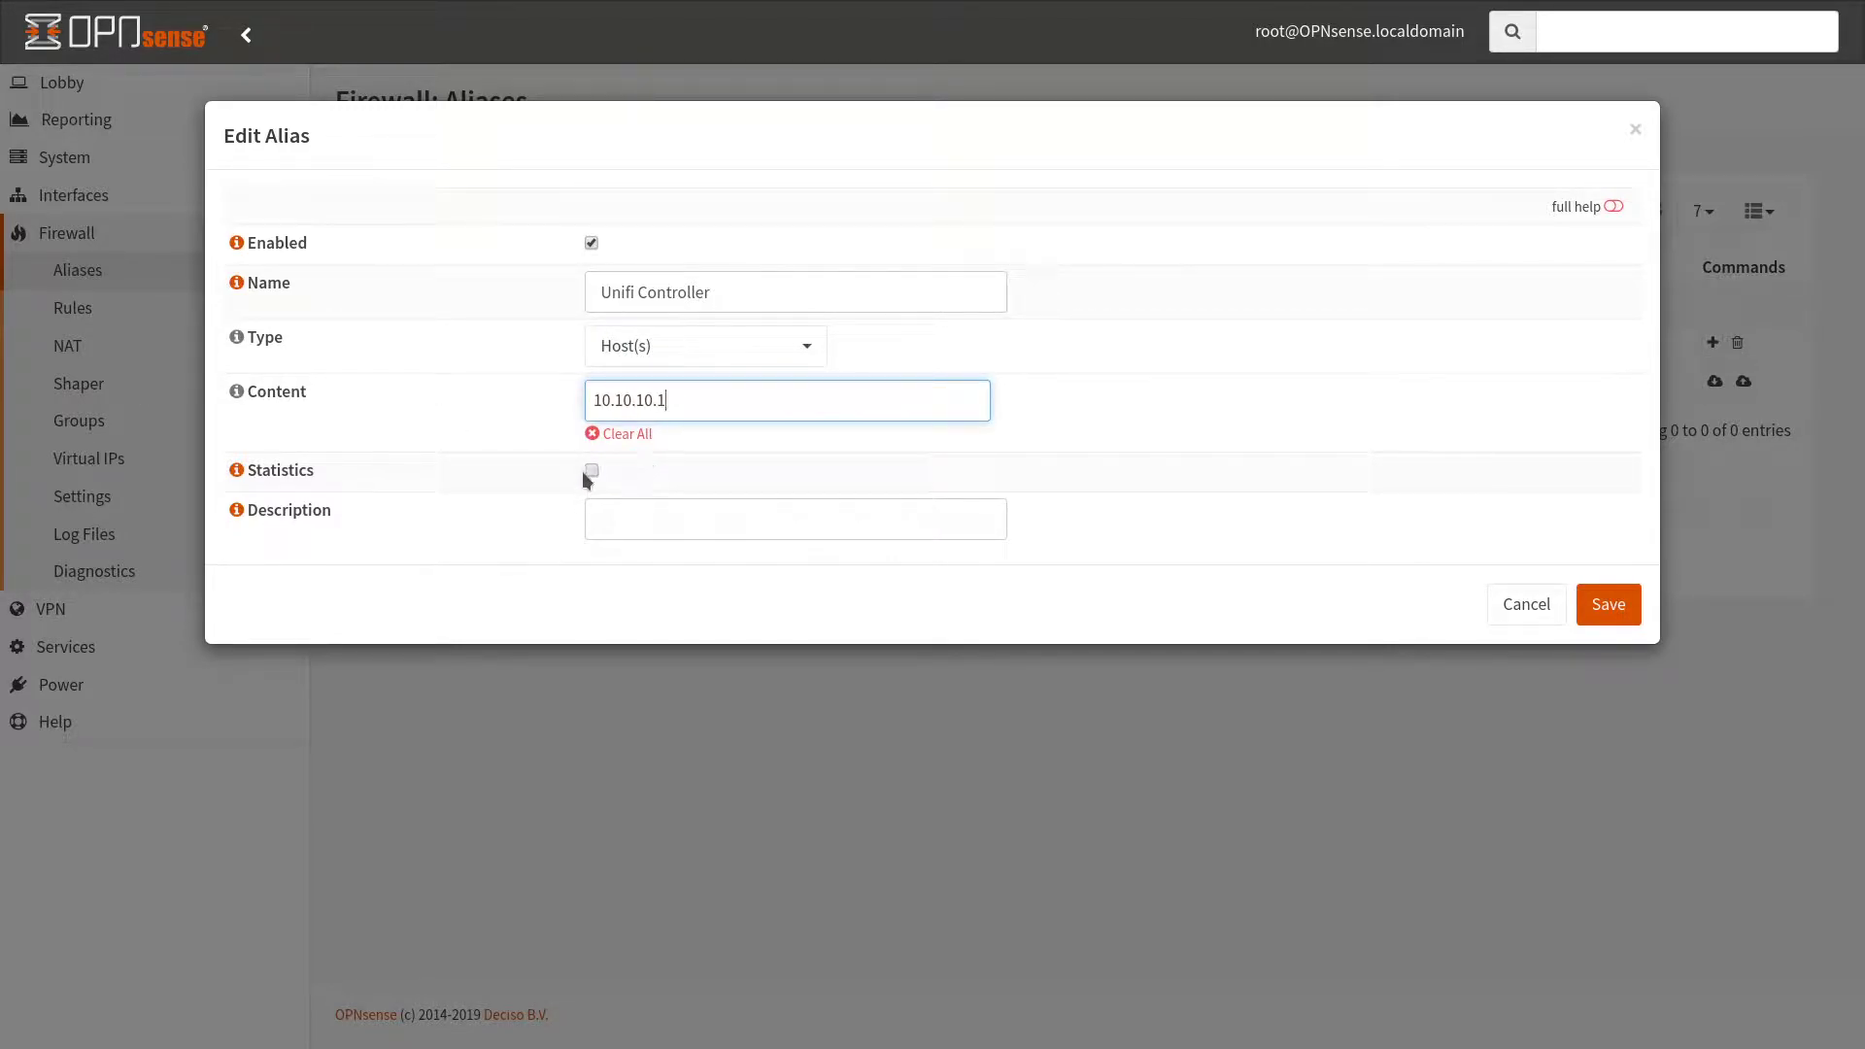
Rename the alias to UnifiController without the space and save it
{"action": "left_click", "coordinate": [237, 473]}
{"action": "left_click", "coordinate": [237, 473]}
{"action": "left_click", "coordinate": [642, 525]}
{"action": "left_click", "coordinate": [639, 291]}
{"action": "key", "text": "BackSpace"}
{"action": "left_click", "coordinate": [661, 579]}
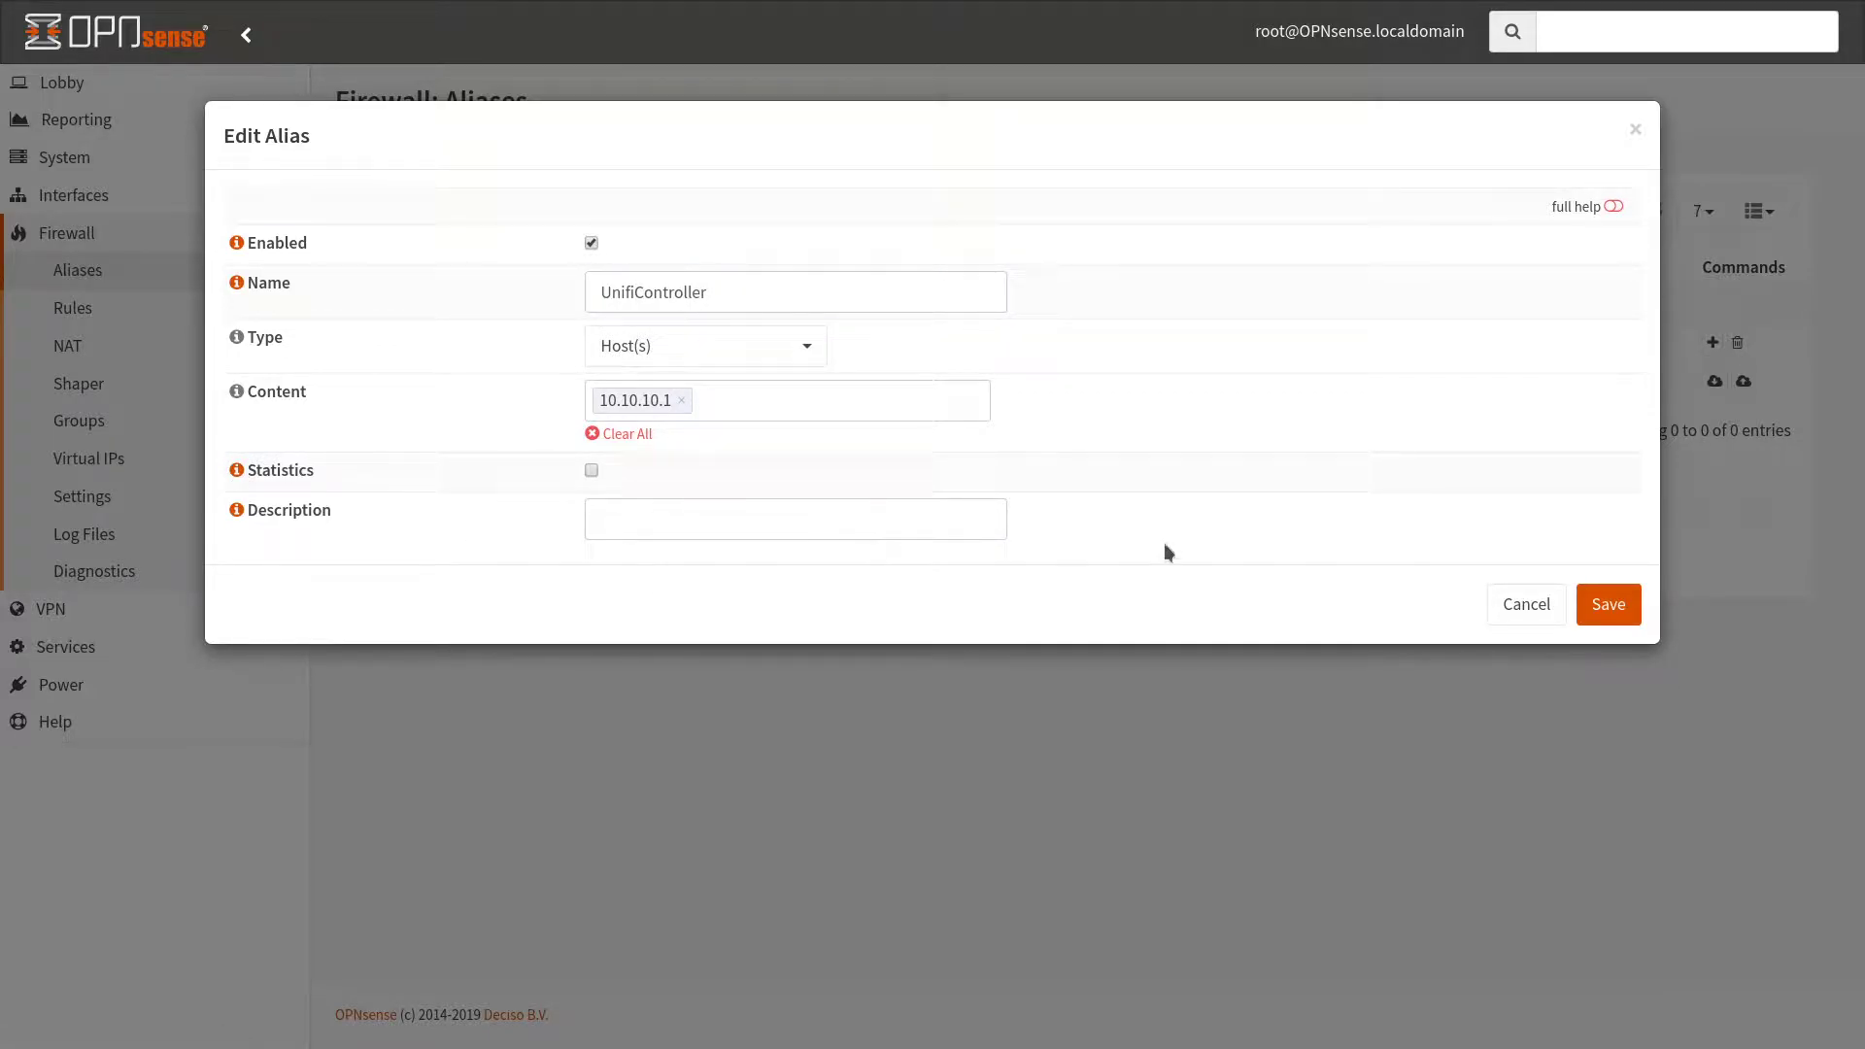
{"action": "left_click", "coordinate": [1609, 604]}
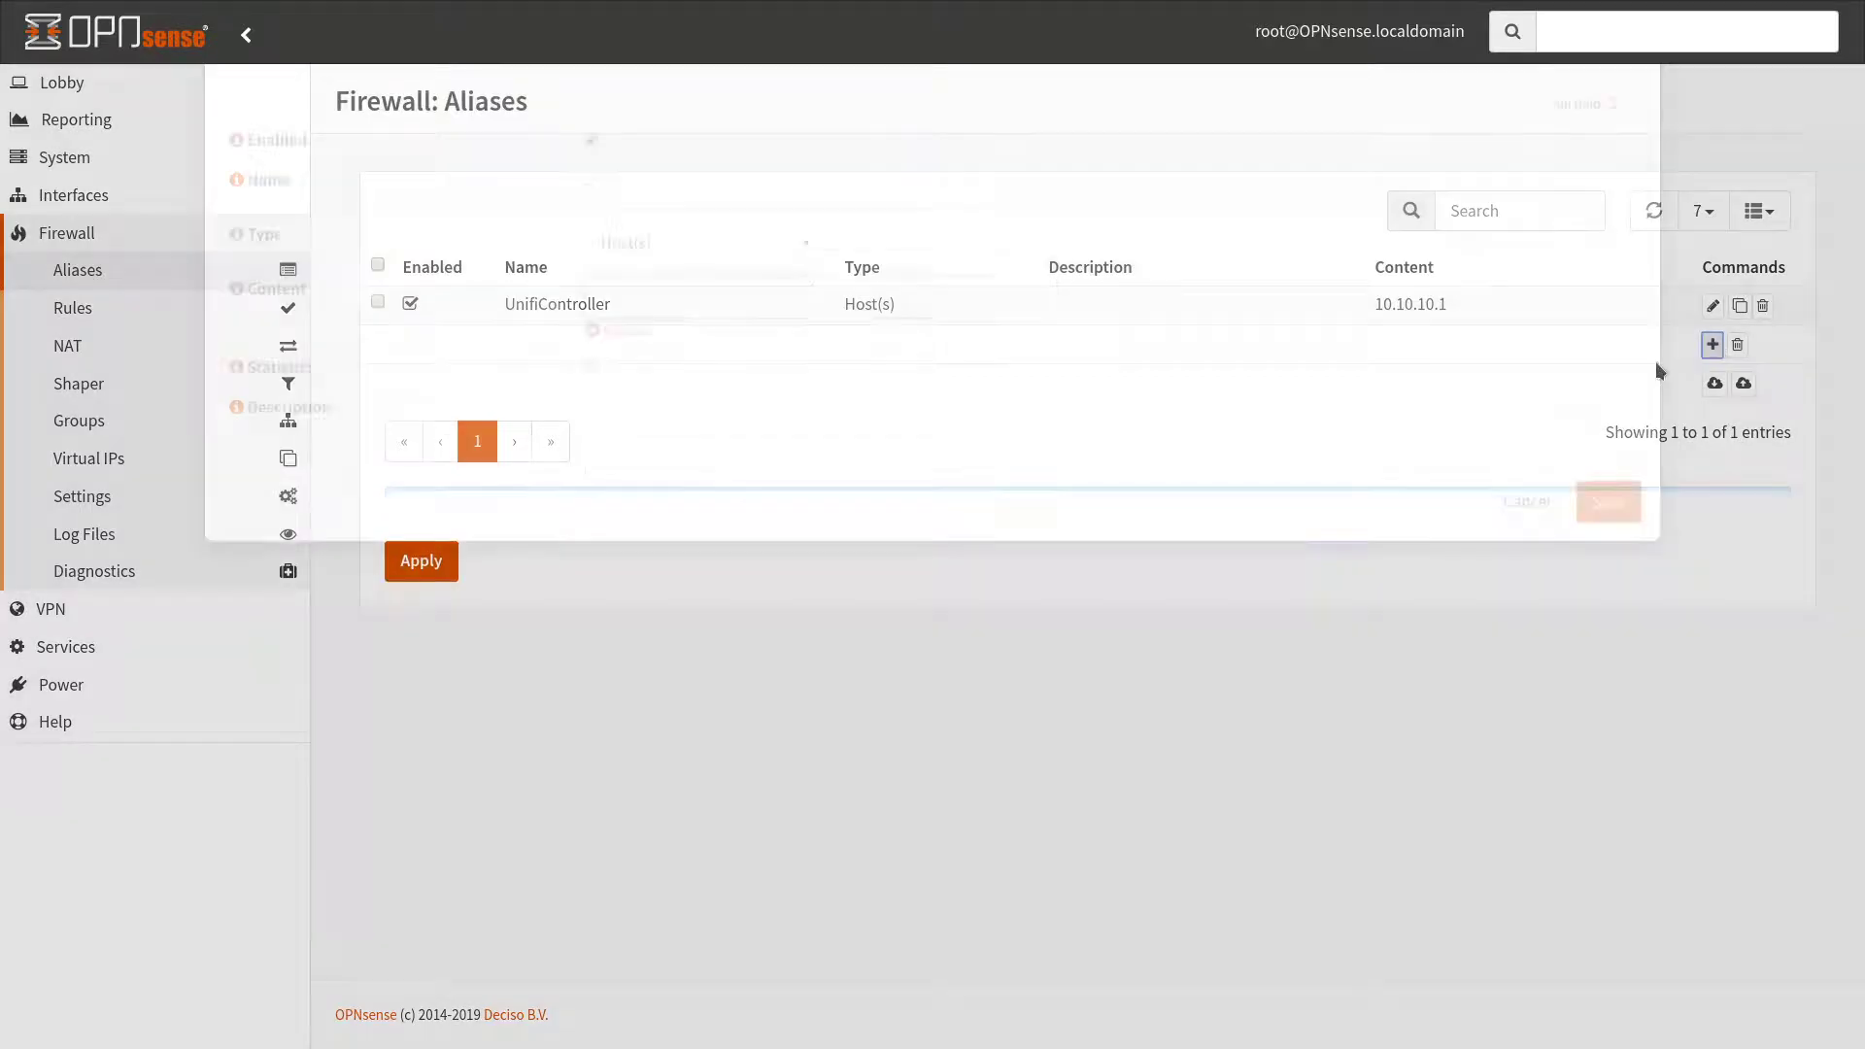
{"action": "left_click", "coordinate": [707, 346]}
{"action": "left_click", "coordinate": [687, 462]}
Create a Port(s) alias 'TCP Ports Unifi' with ports 8080, 8880, 8843 and 27117
{"action": "left_click", "coordinate": [696, 296]}
{"action": "type", "text": "TCP Ports Unifi"}
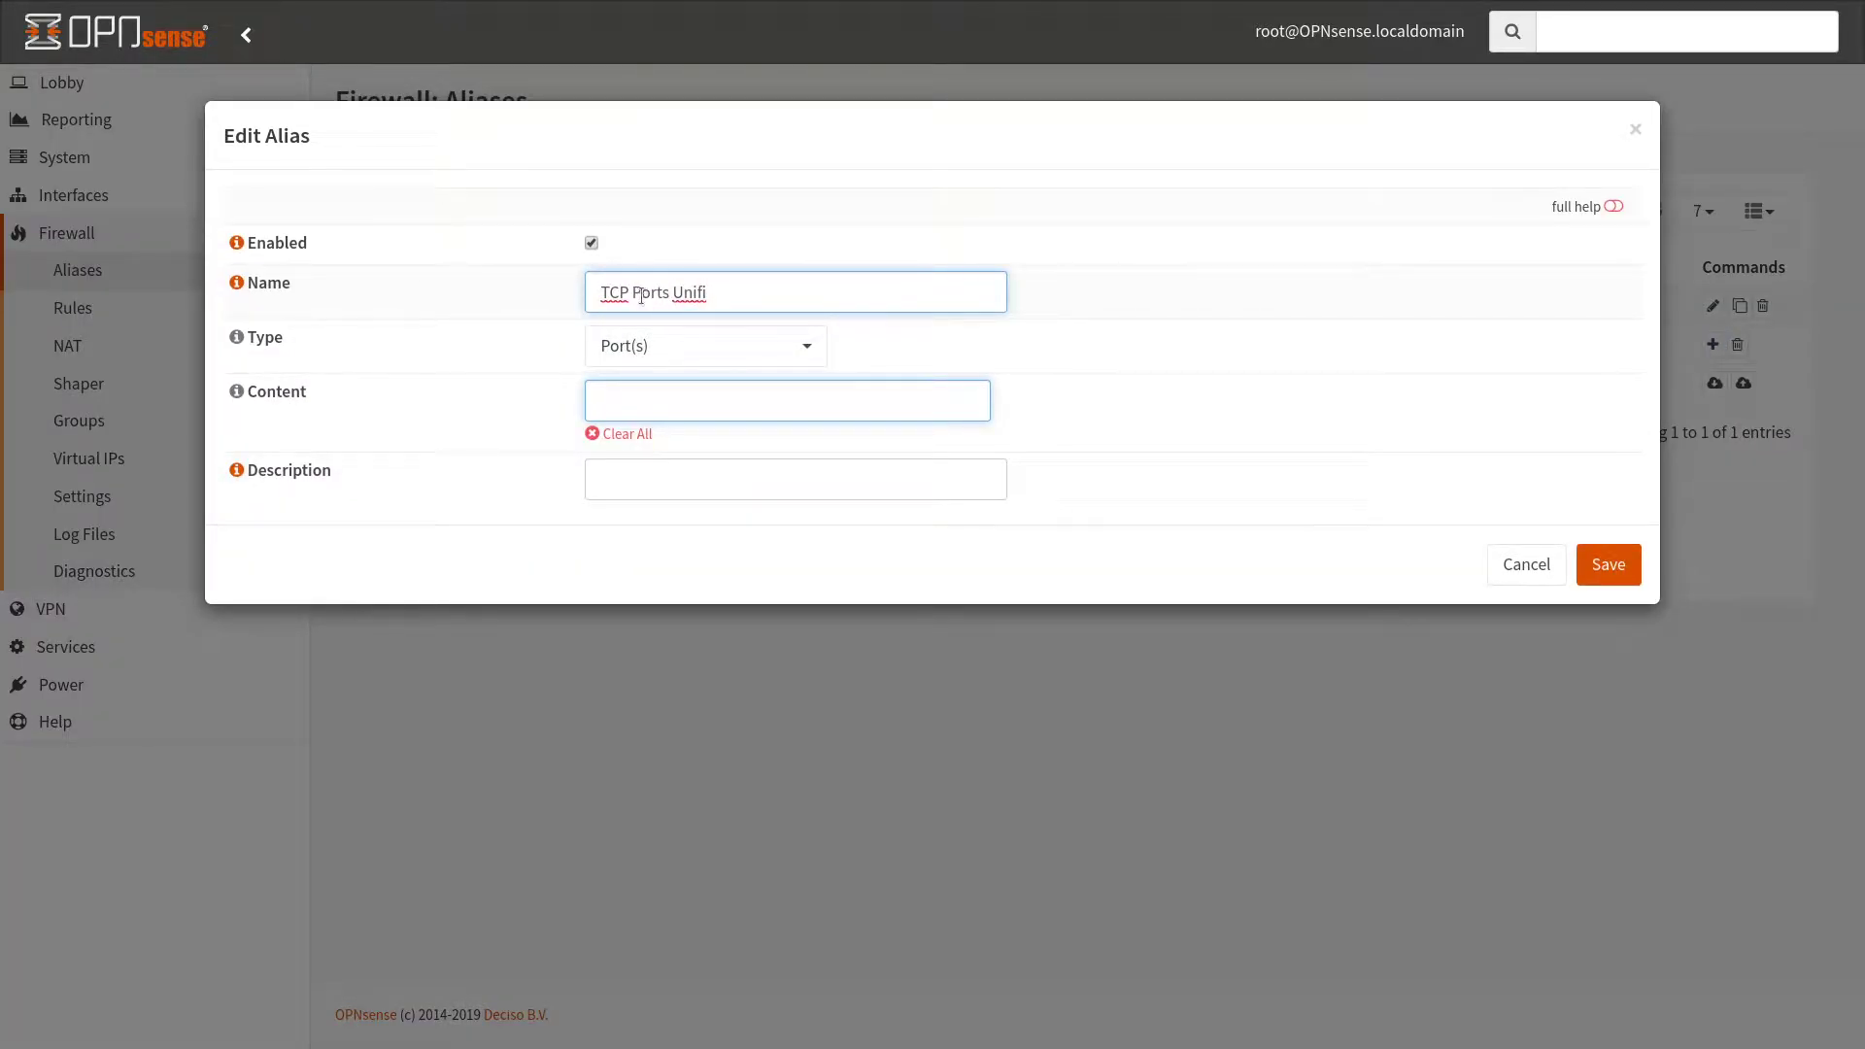
{"action": "left_click", "coordinate": [674, 403]}
{"action": "type", "text": "8080"}
{"action": "key", "text": "Return"}
{"action": "type", "text": "8880"}
{"action": "key", "text": "Return"}
{"action": "type", "text": "8843"}
{"action": "key", "text": "Return"}
{"action": "type", "text": "27117"}
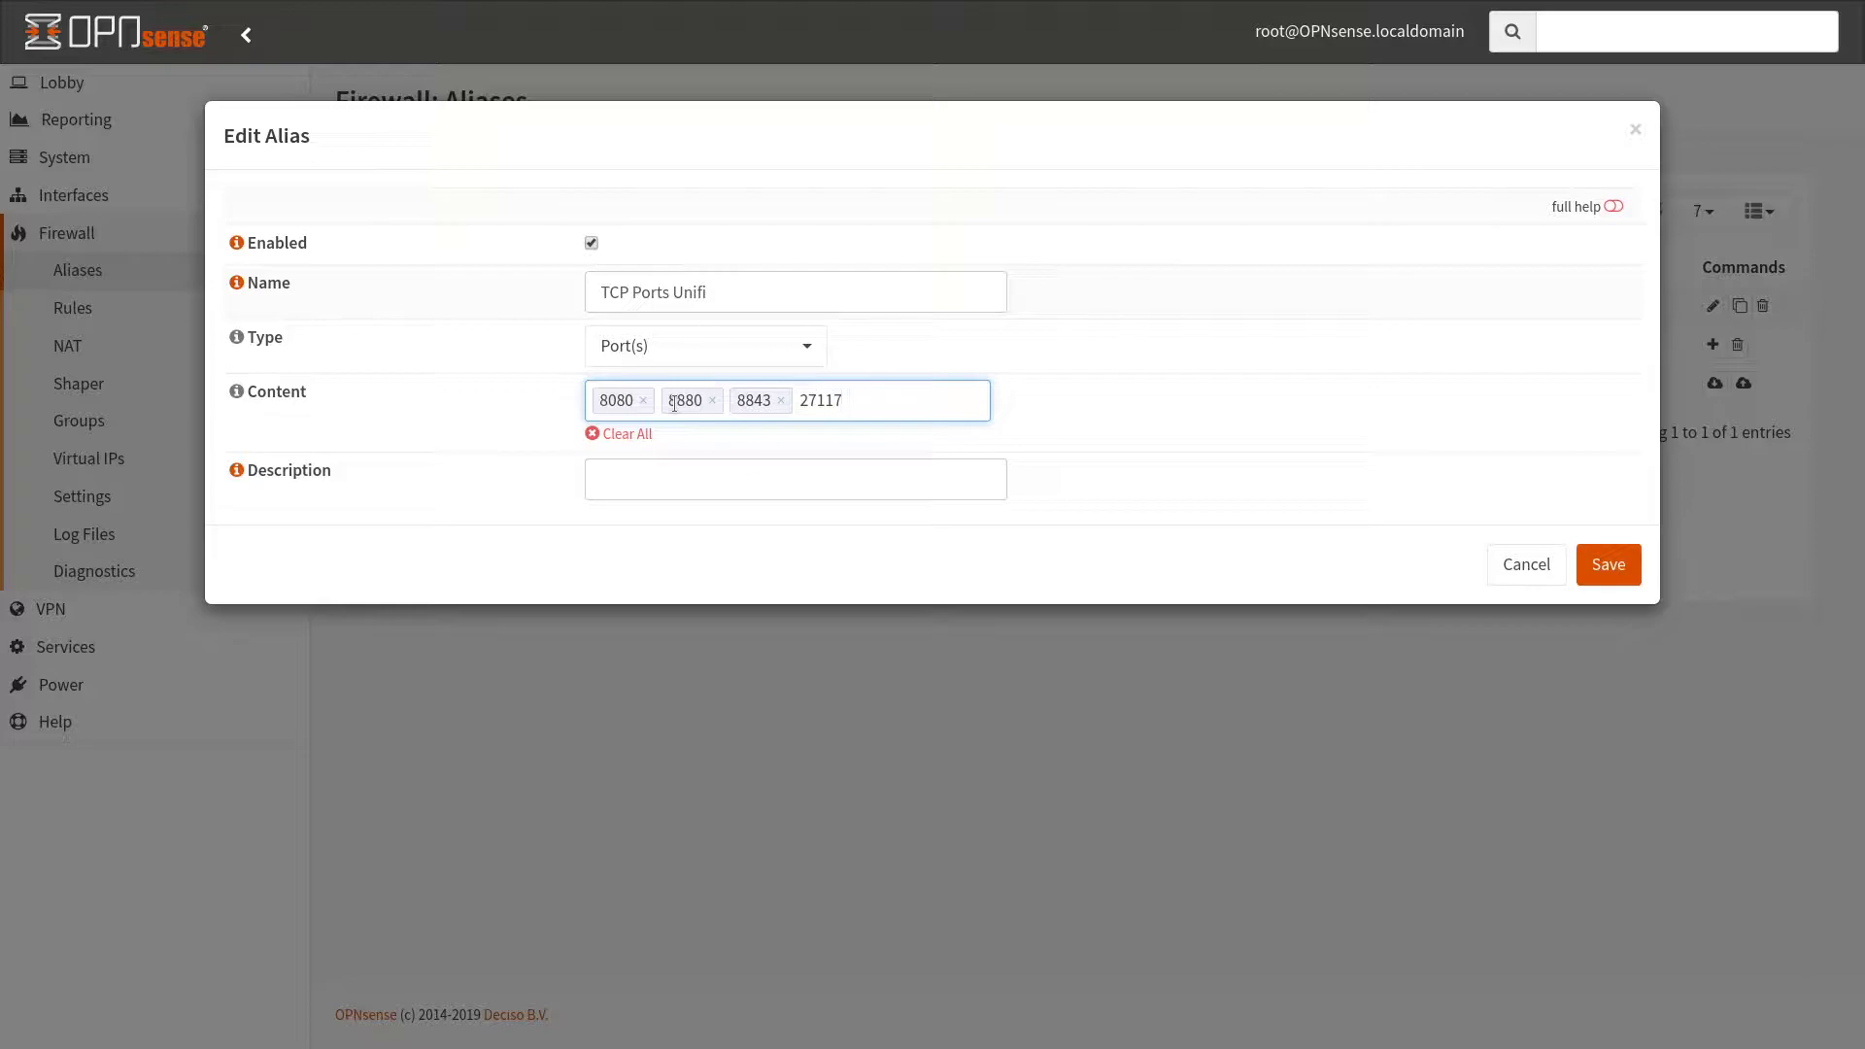
{"action": "key", "text": "Return"}
{"action": "key", "text": "Return"}
Correct the rejected alias name to TCP_Ports_Unifi and save the alias
{"action": "left_click", "coordinate": [674, 293]}
{"action": "key", "text": "BackSpace"}
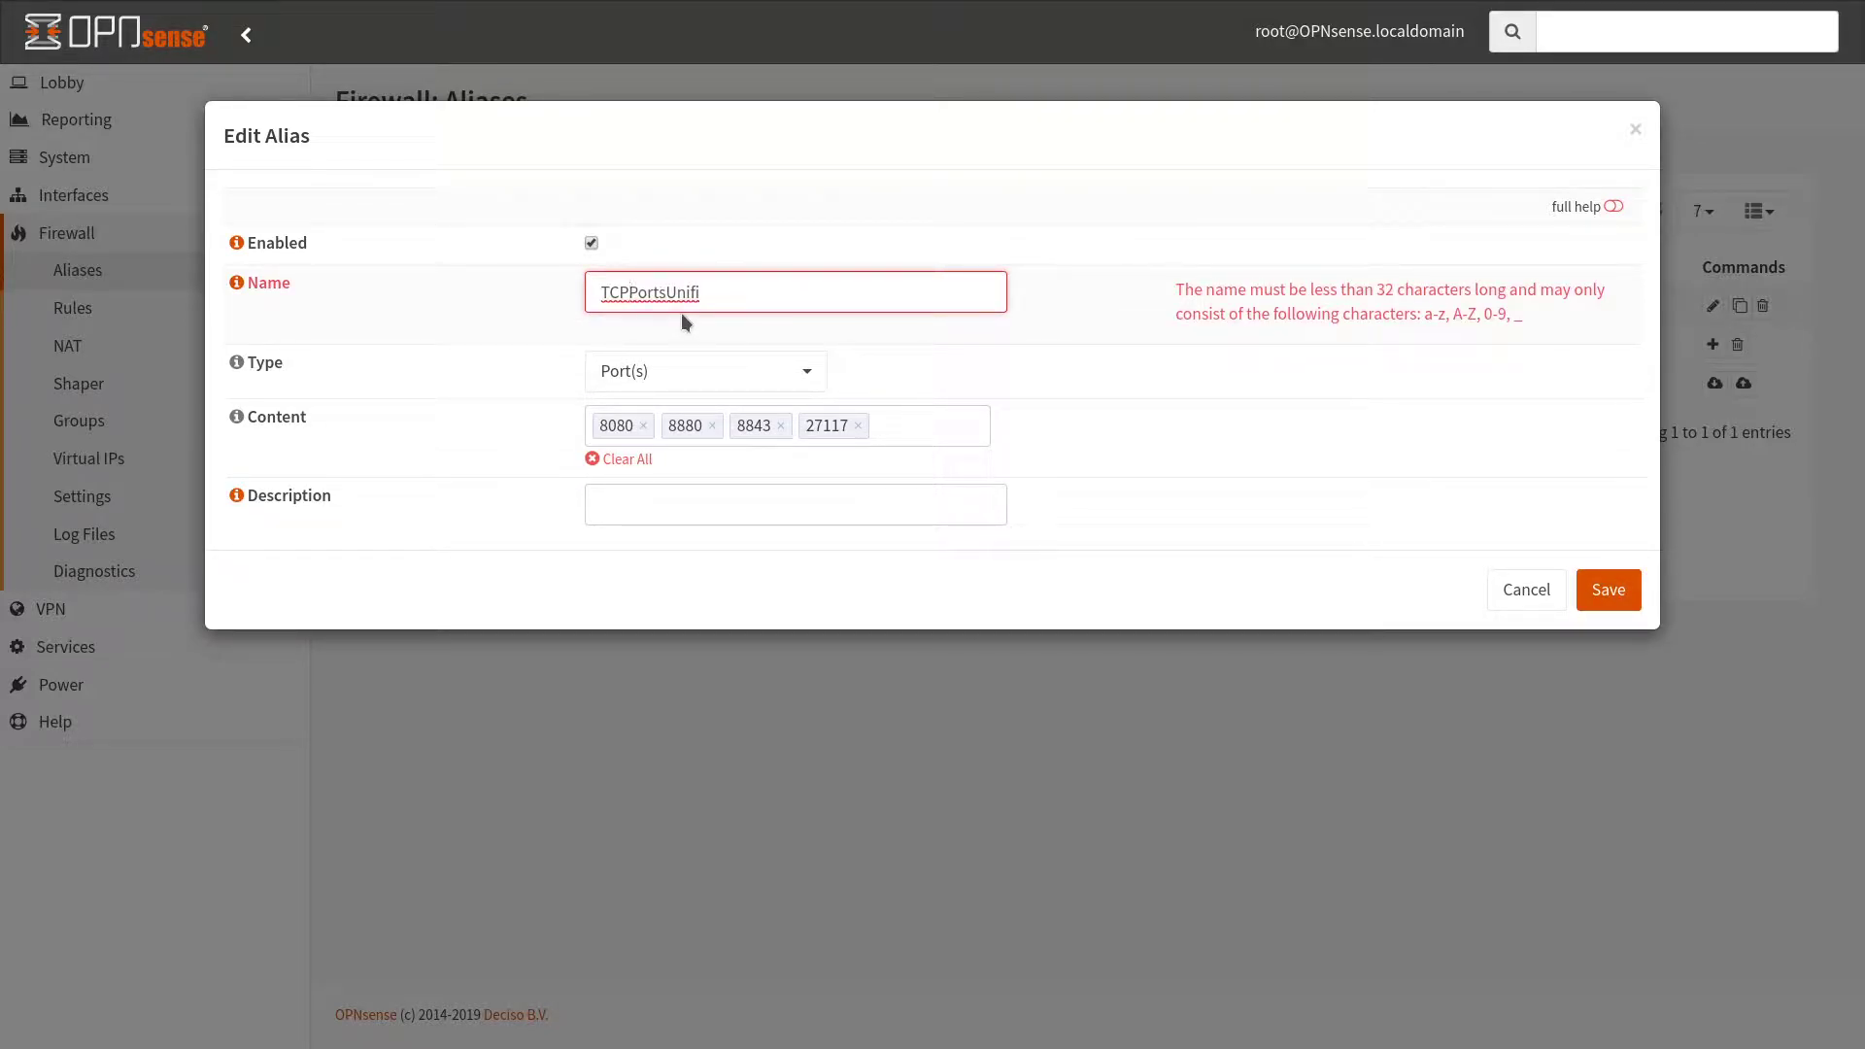
{"action": "left_click", "coordinate": [680, 313]}
{"action": "type", "text": "_"}
{"action": "key", "text": "Return"}
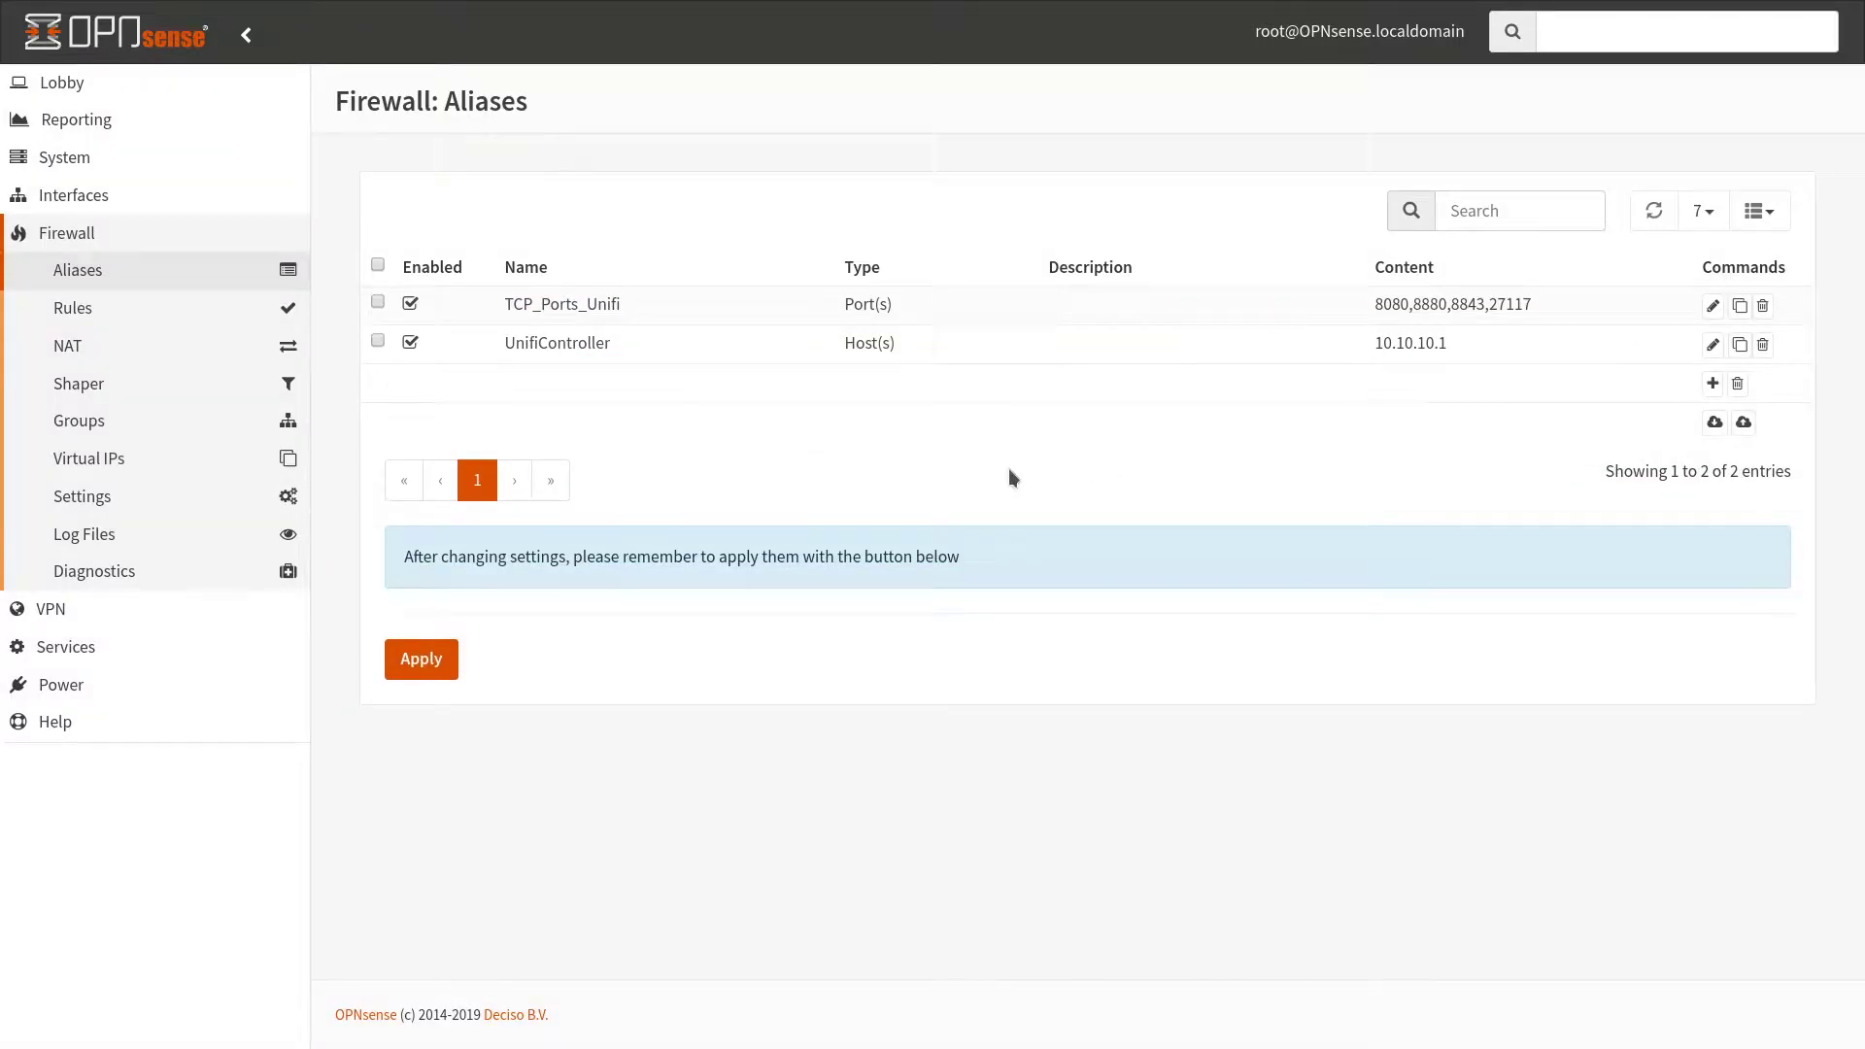
Clone an alias as UDP_Ports_Unifi, type Port(s), with ports 3478, 10001 and 1900
{"action": "left_click", "coordinate": [1741, 307]}
{"action": "left_click", "coordinate": [660, 291]}
{"action": "type", "text": "UDP_Po"}
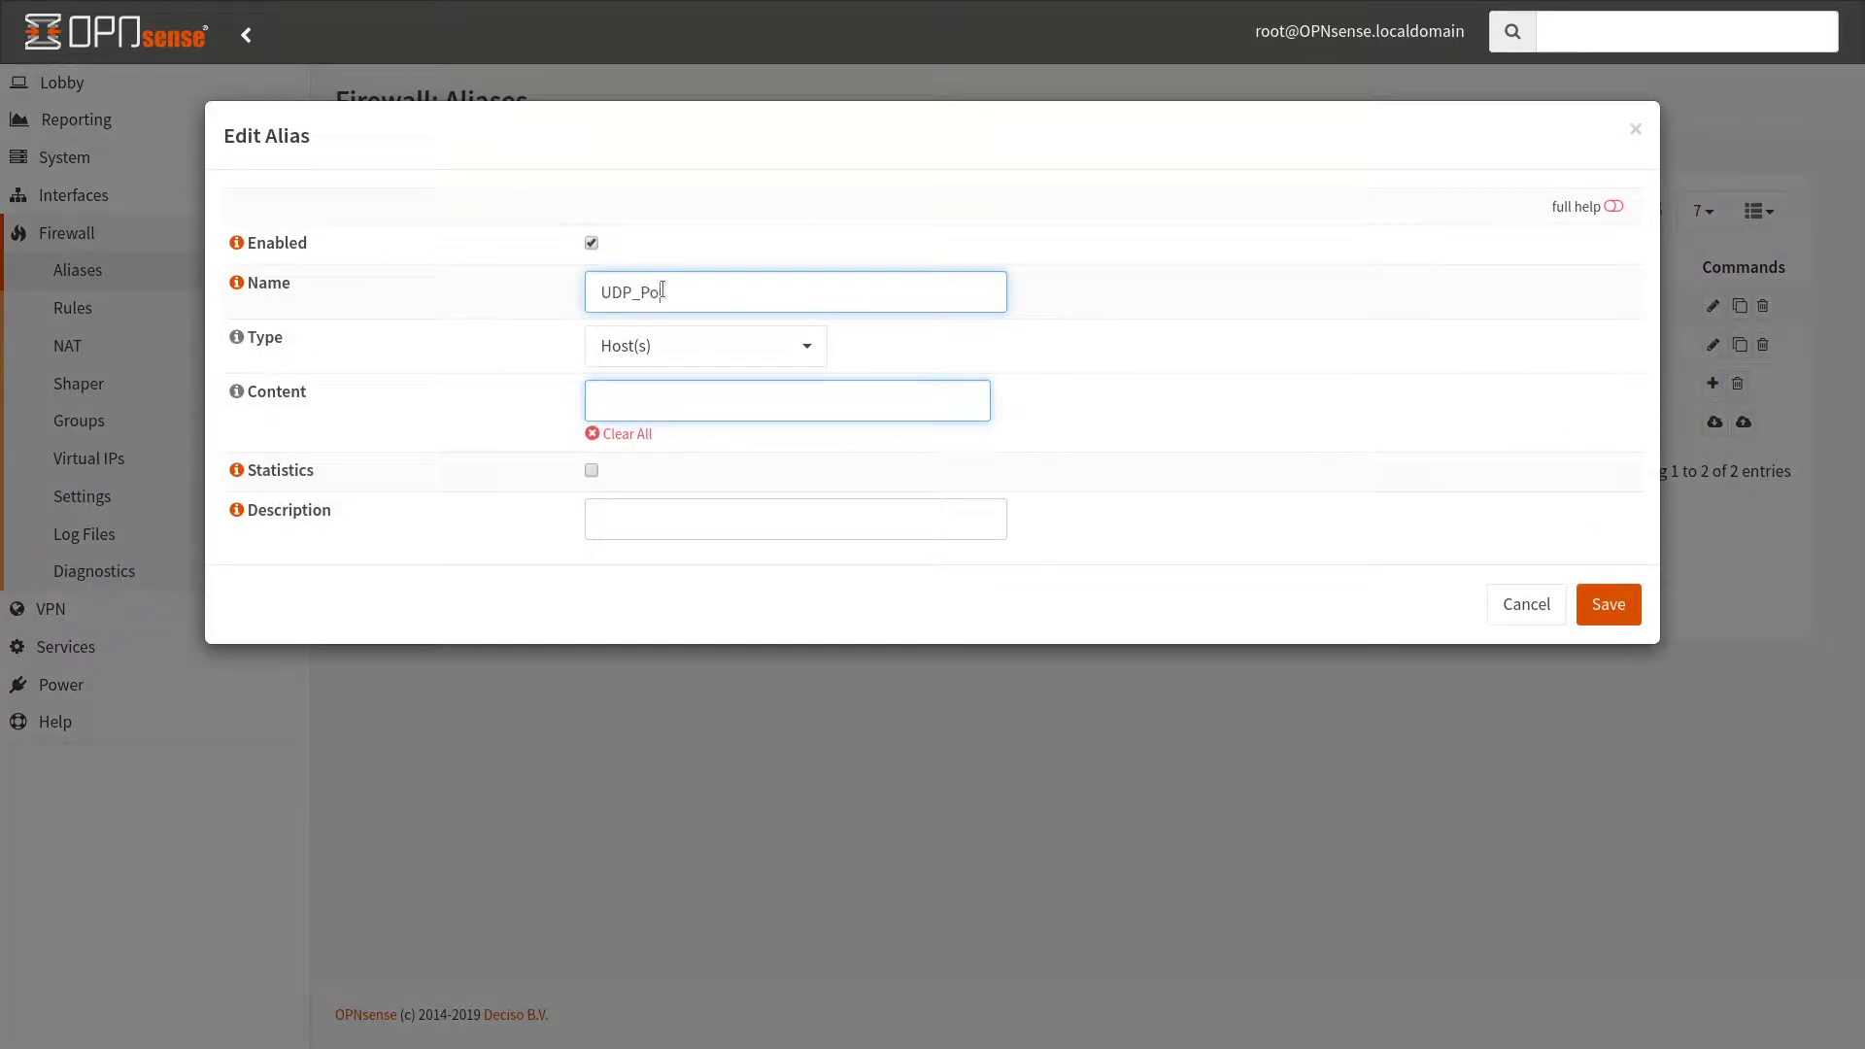
{"action": "type", "text": "rts_Unifi"}
{"action": "left_click", "coordinate": [729, 347]}
{"action": "left_click", "coordinate": [710, 397]}
{"action": "type", "text": "3478"}
{"action": "key", "text": "Return"}
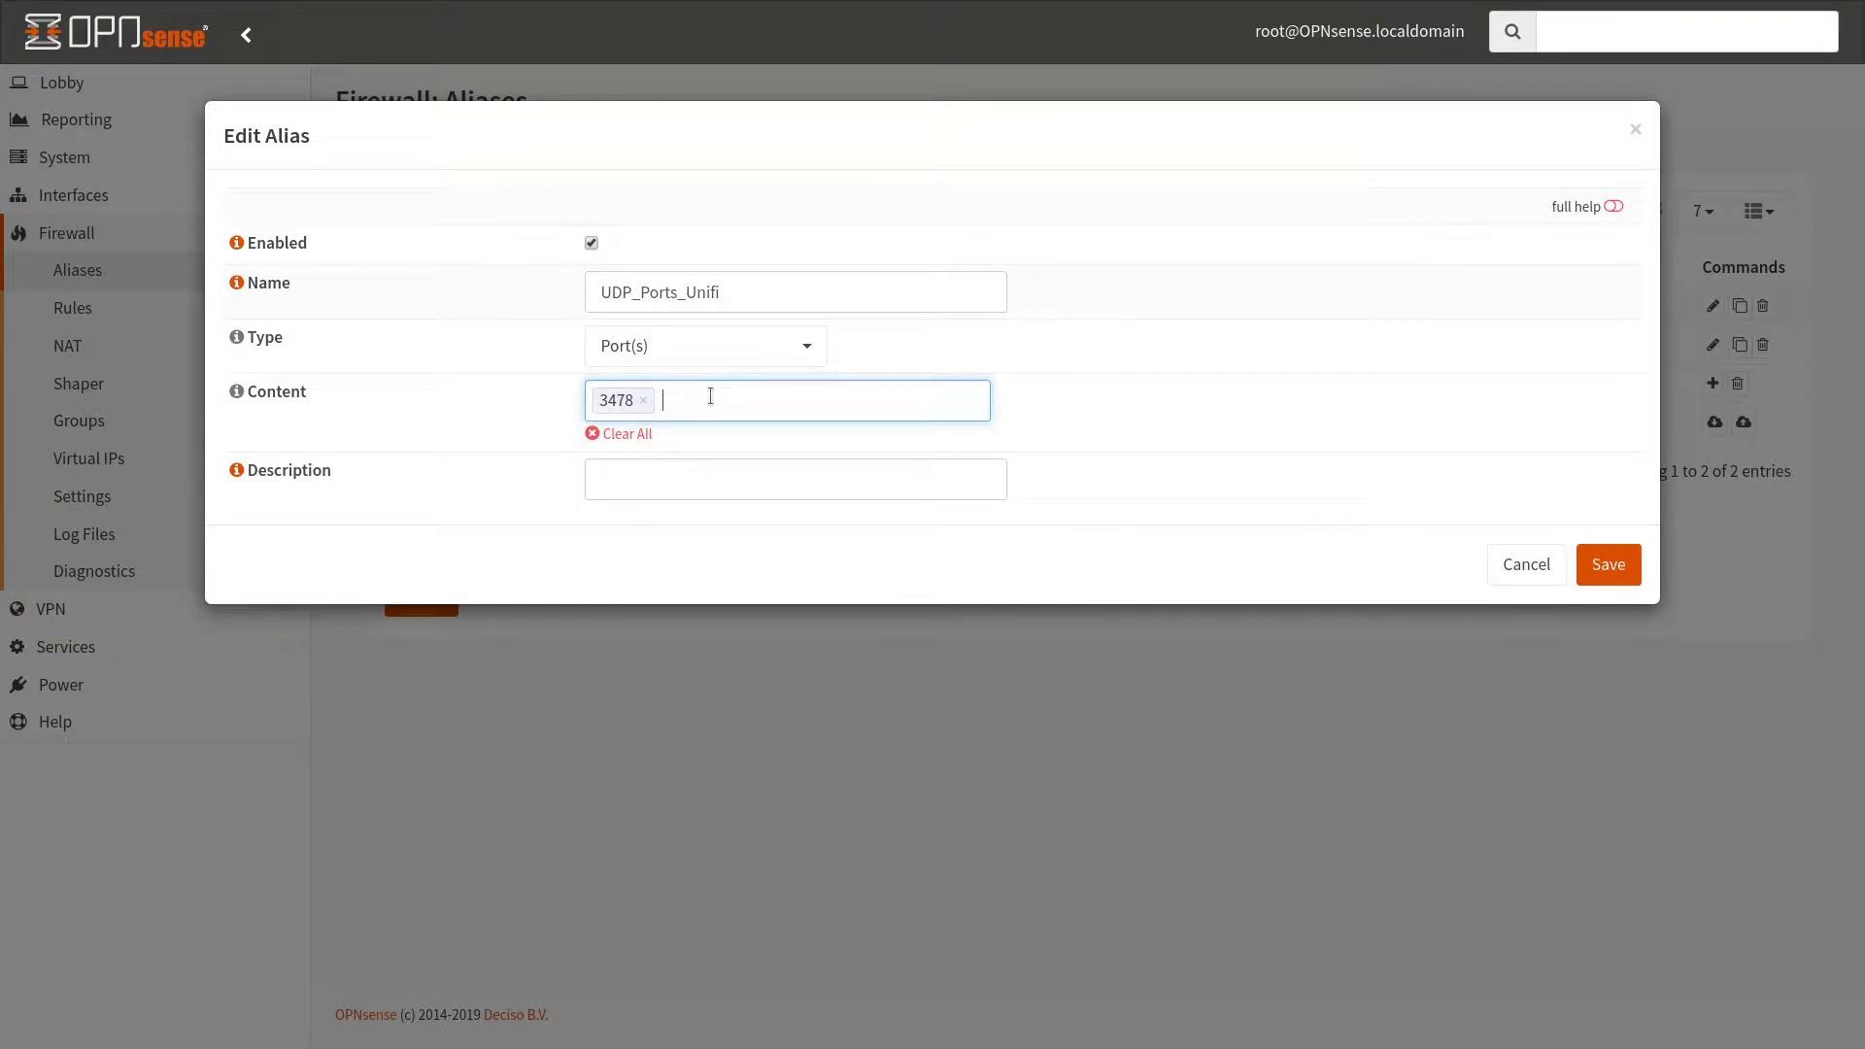
{"action": "type", "text": "10001"}
{"action": "key", "text": "Return"}
{"action": "type", "text": "1900"}
{"action": "key", "text": "Return"}
Add the port range 5656-5699 to the alias and attempt to save it
{"action": "left_click", "coordinate": [719, 347]}
{"action": "left_click", "coordinate": [719, 347]}
{"action": "left_click", "coordinate": [884, 408]}
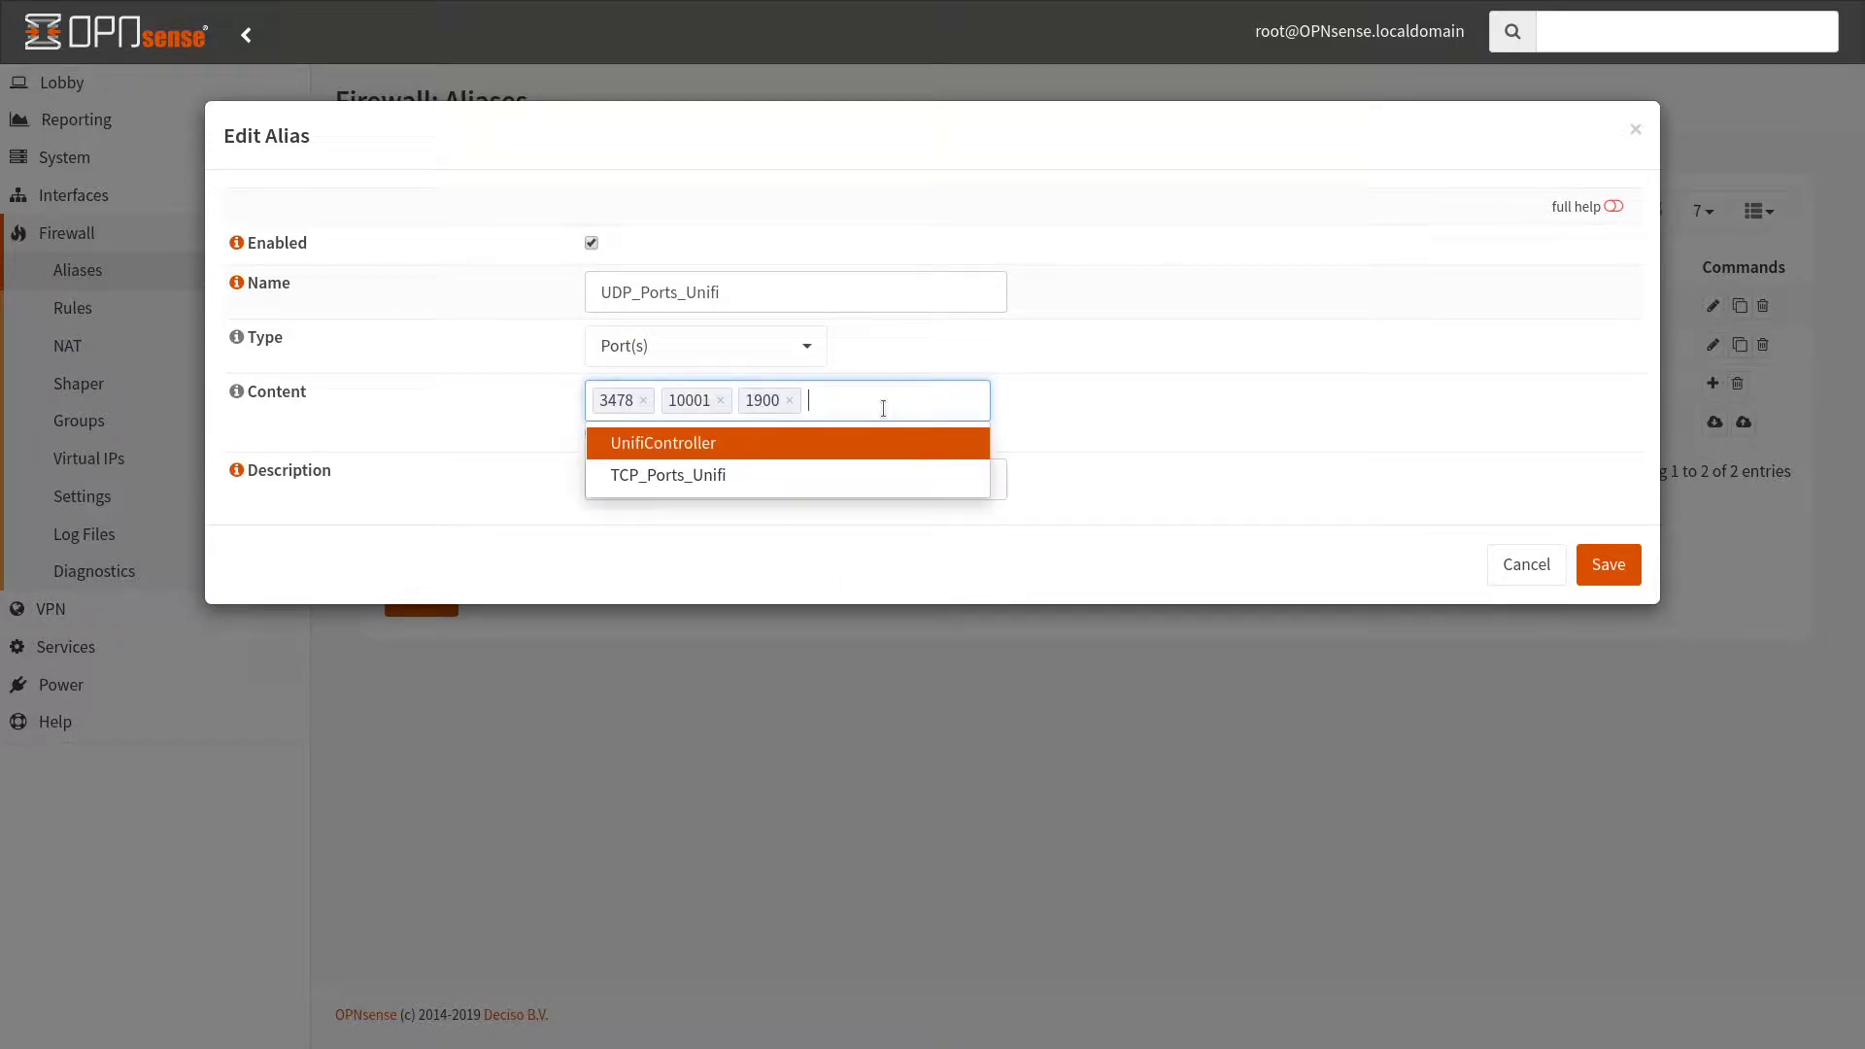
{"action": "type", "text": "5656-5699"}
{"action": "key", "text": "Return"}
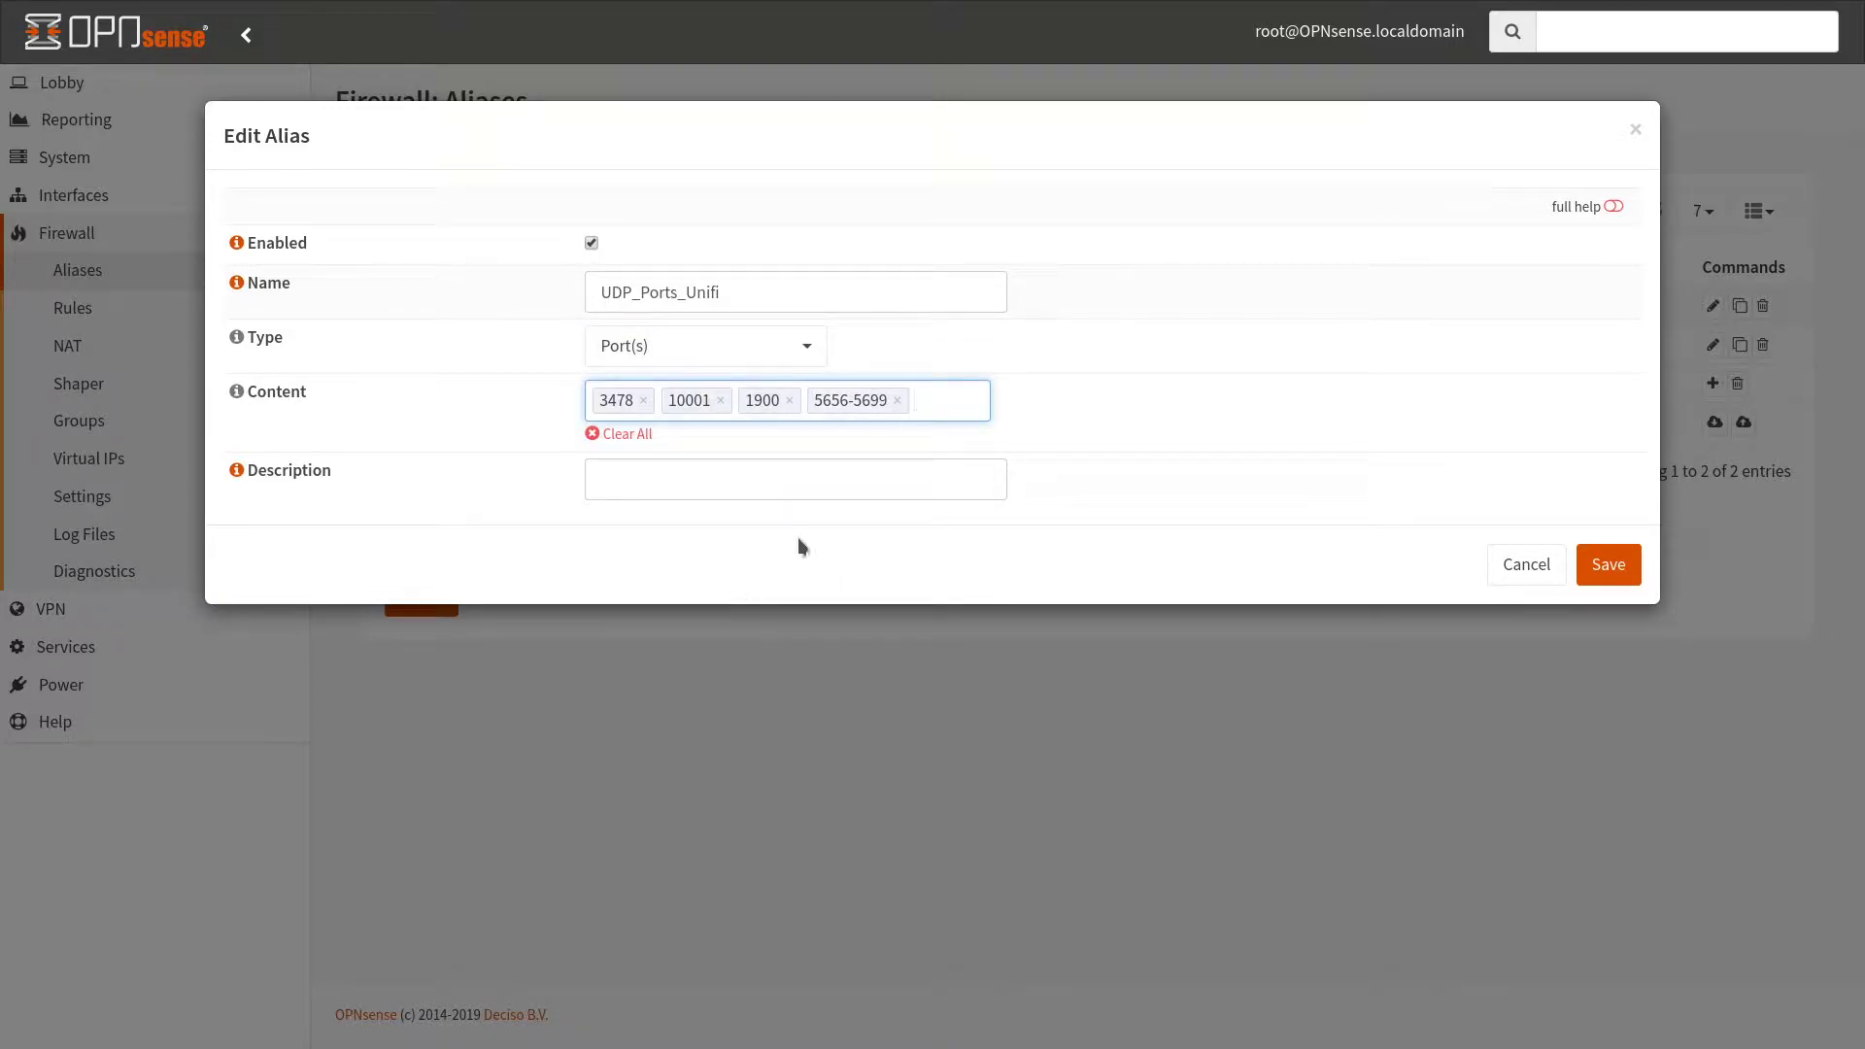
{"action": "key", "text": "Return"}
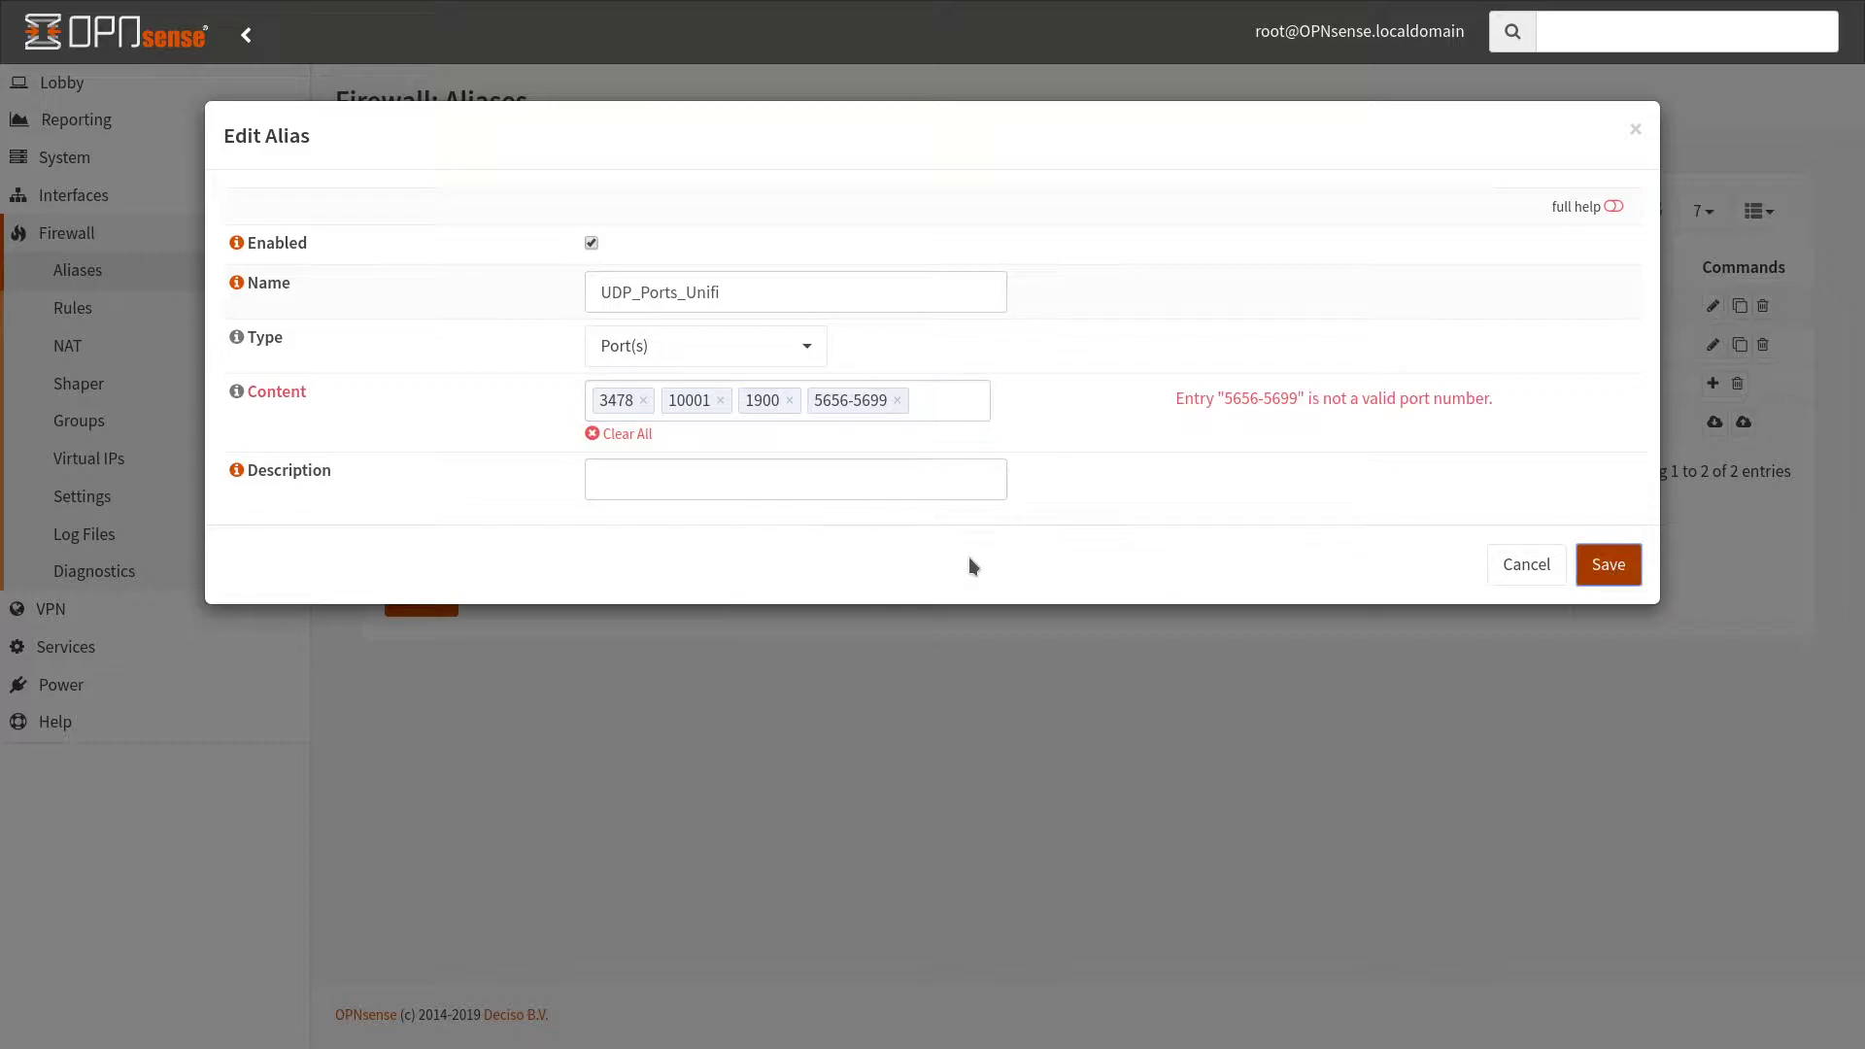
Remove the invalid 5656-5699 entry, save UDP_Ports_Unifi and apply the alias changes
{"action": "left_click", "coordinate": [899, 402]}
{"action": "left_click_drag", "start_coordinate": [1168, 398], "coordinate": [1543, 401]}
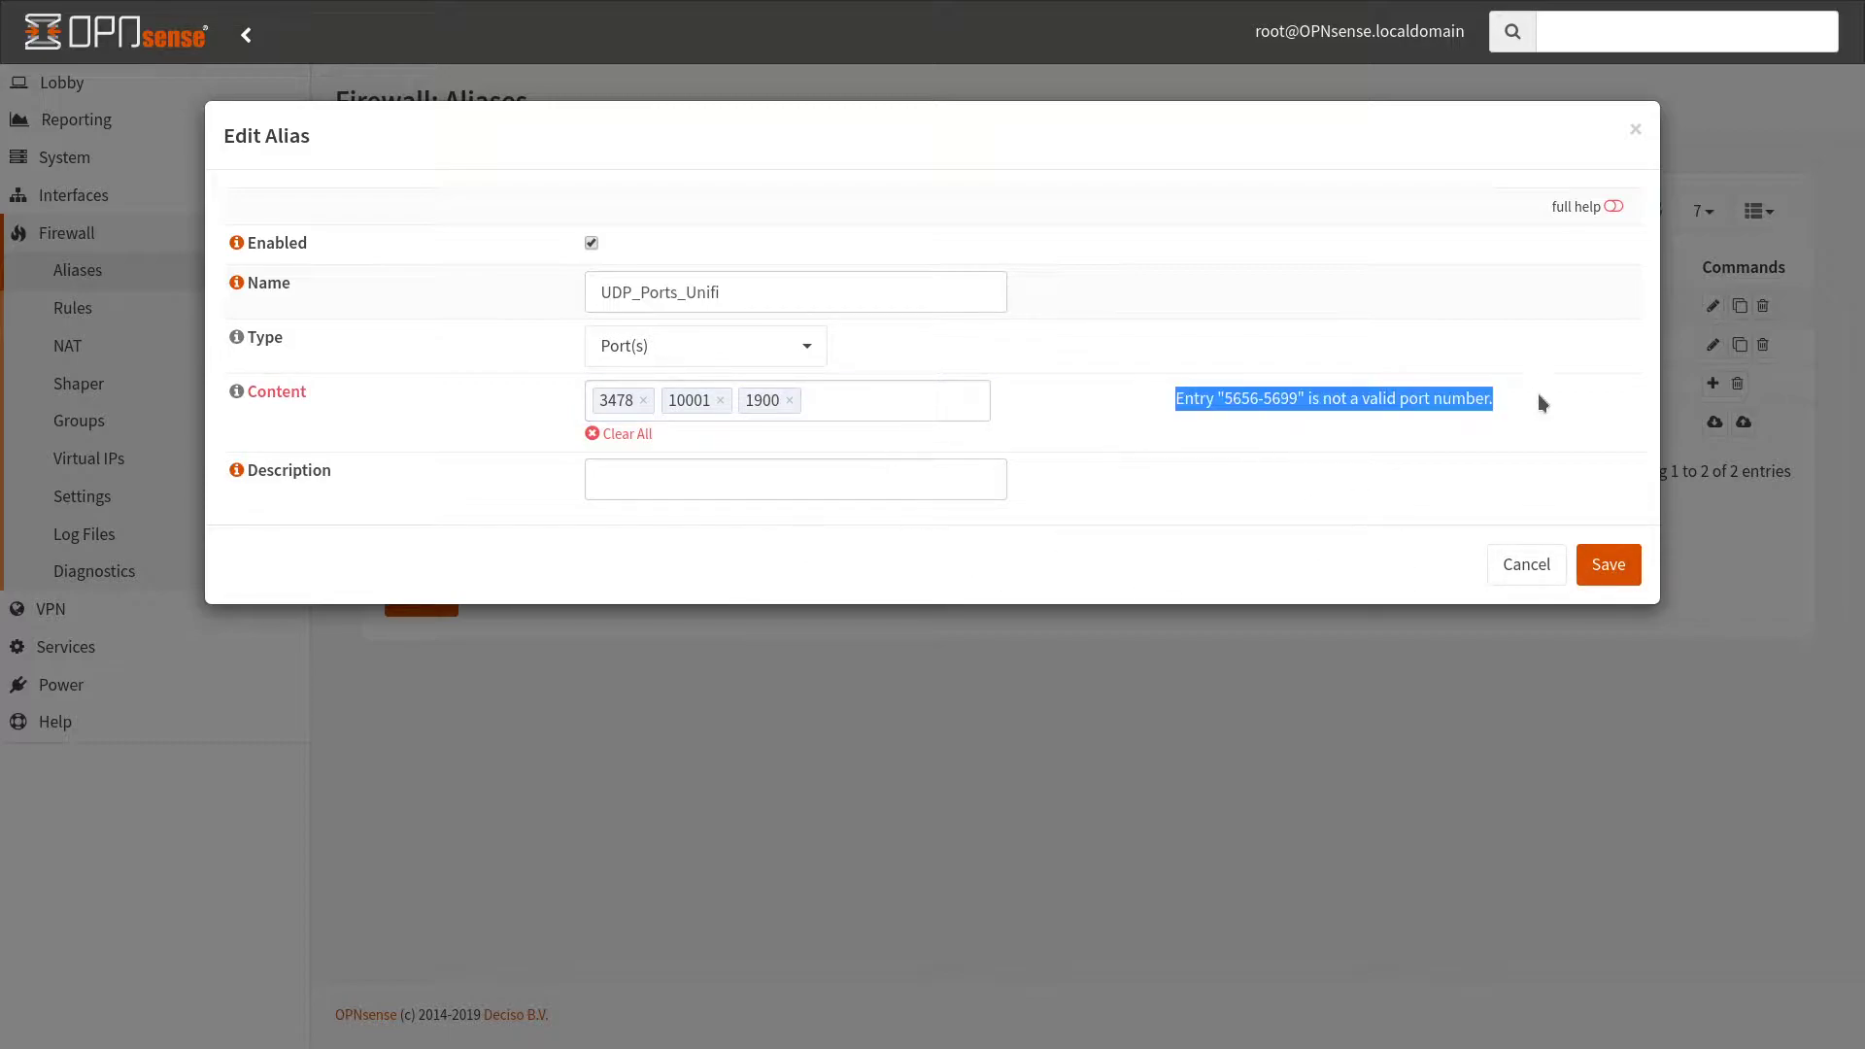
{"action": "key", "text": "Return"}
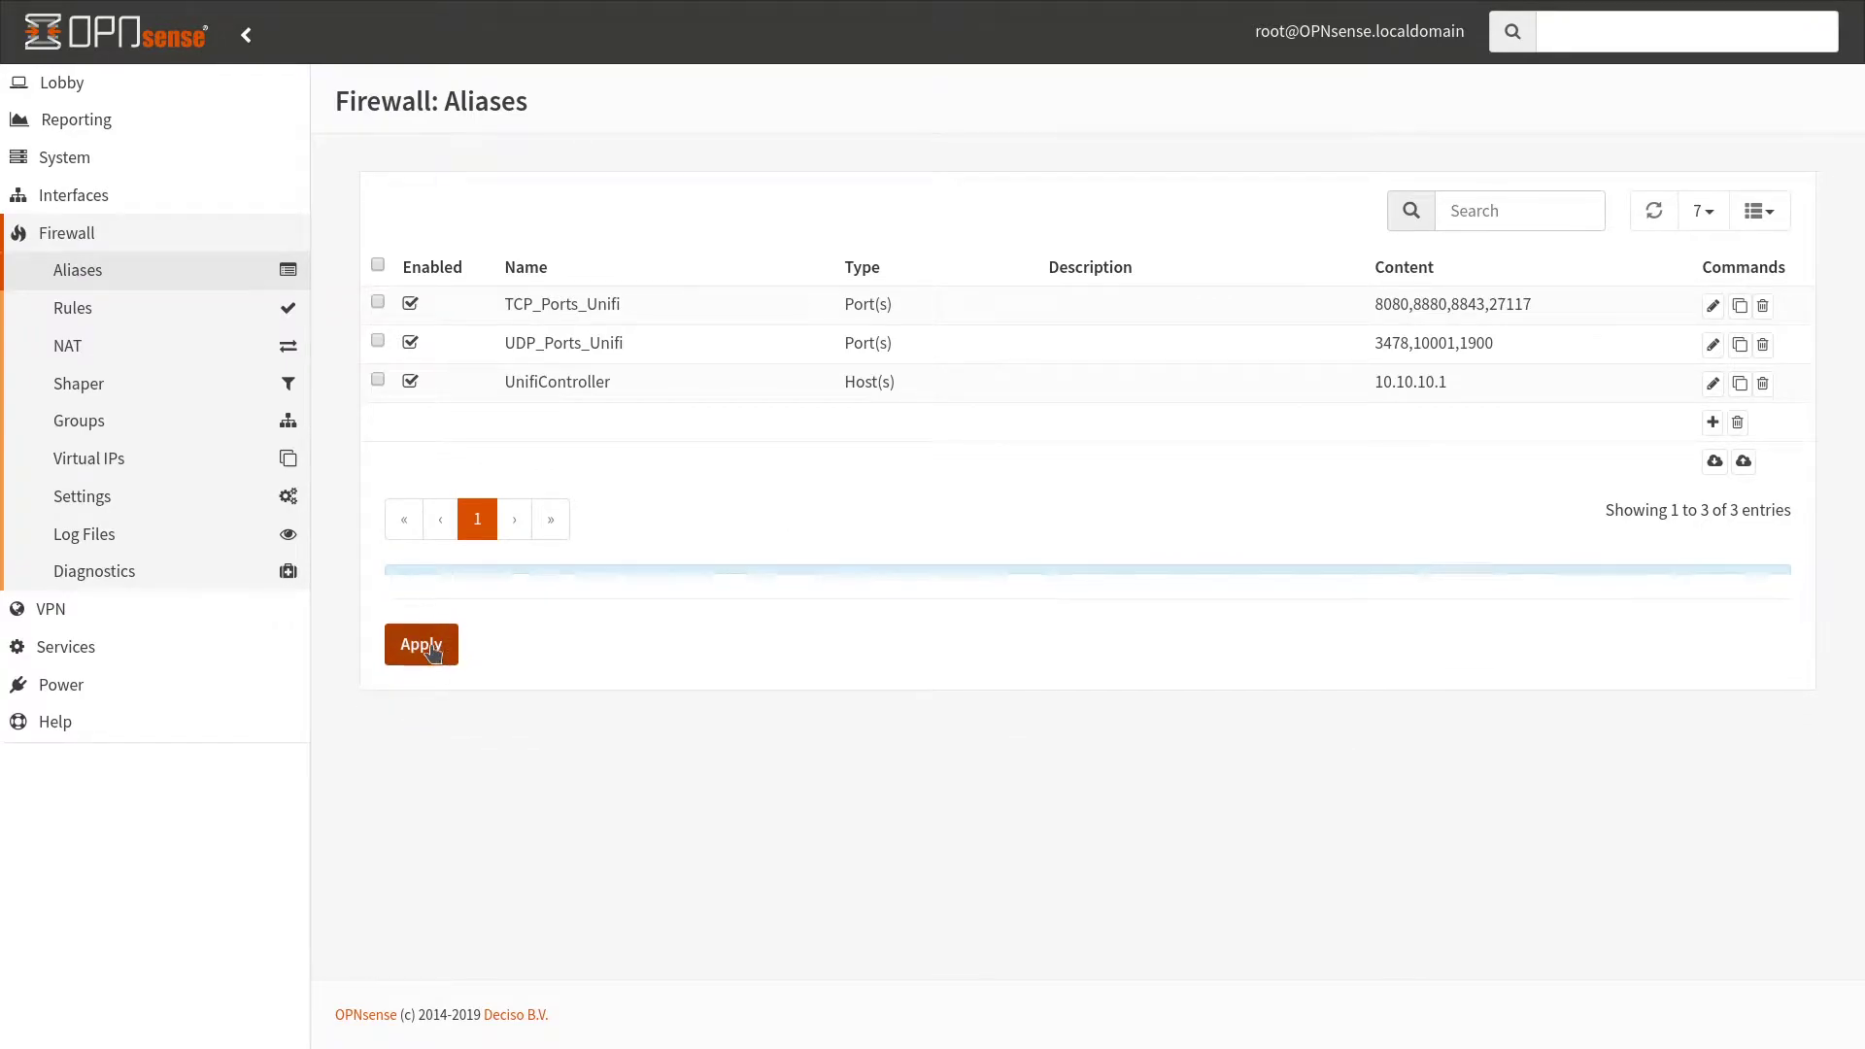
{"action": "left_click", "coordinate": [427, 638]}
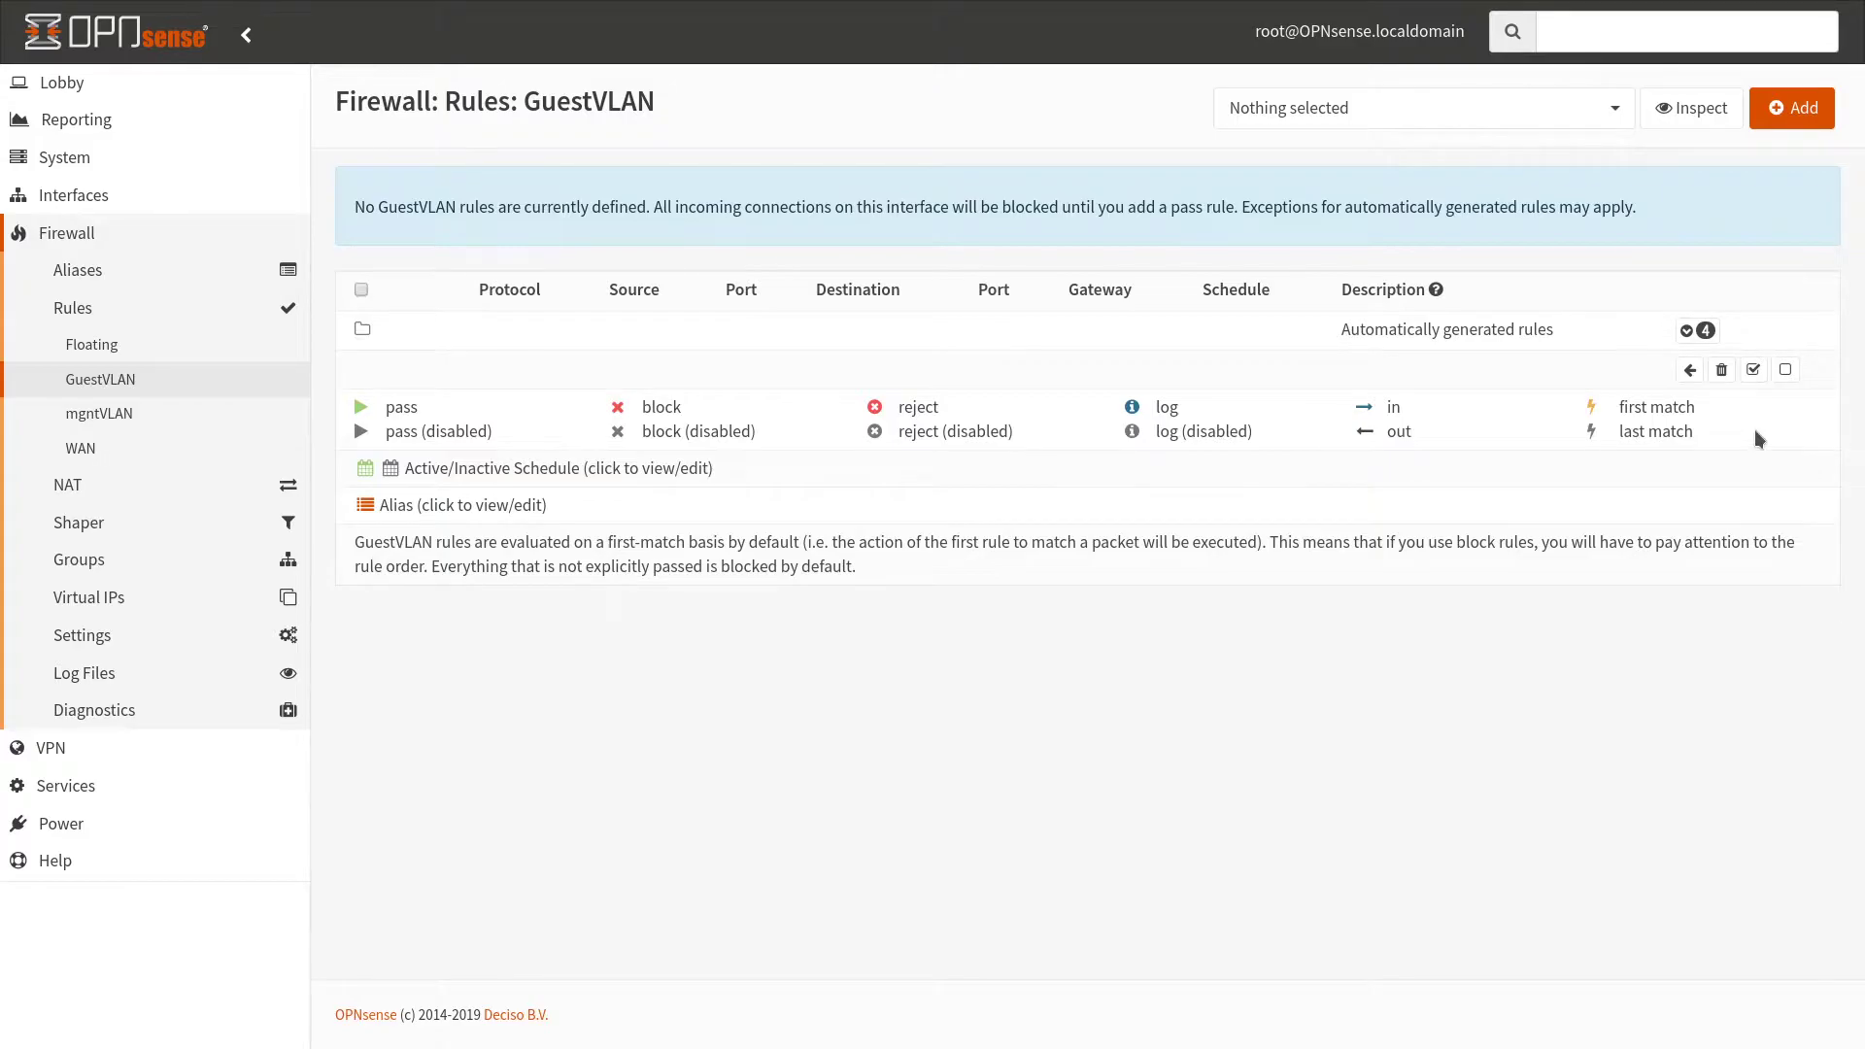
Add a GuestVLAN pass rule with source GuestVLAN net and gateway WAN_DHCP
{"action": "left_click", "coordinate": [1792, 108]}
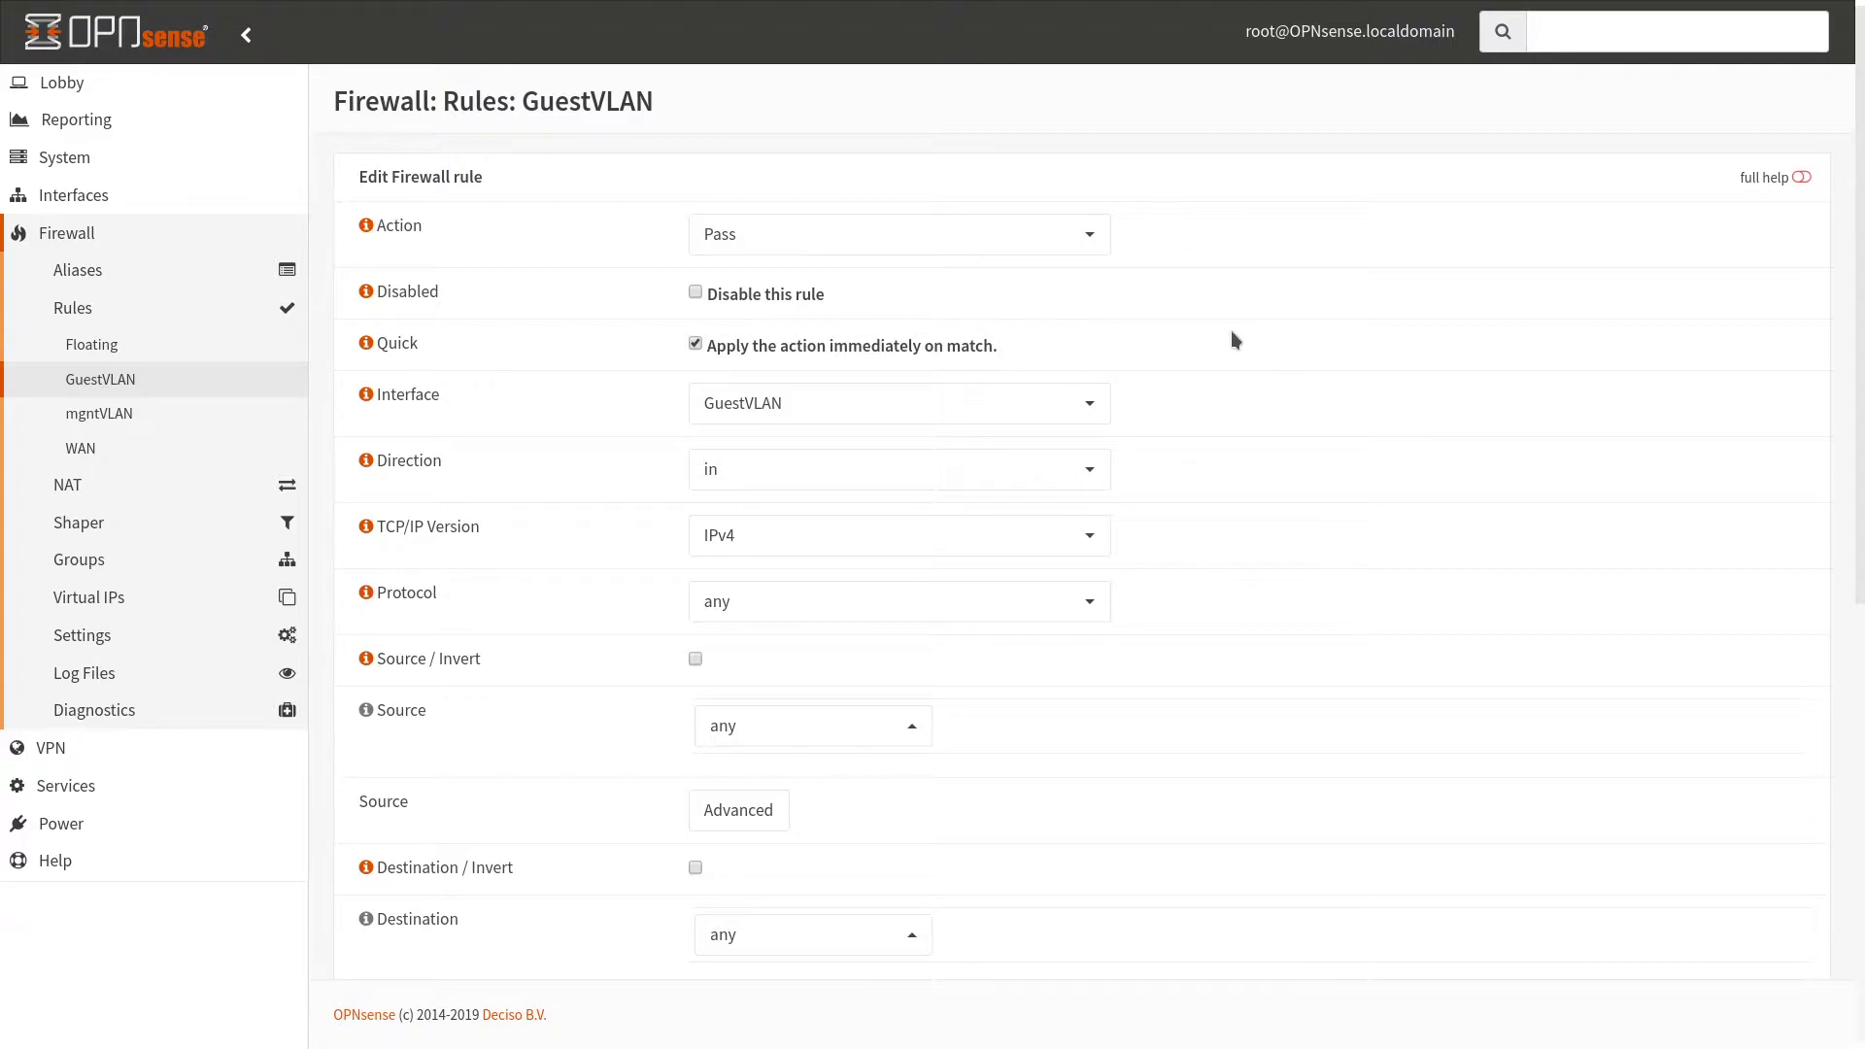
{"action": "scroll", "coordinate": [1232, 332], "scroll_direction": "down", "scroll_amount": 3}
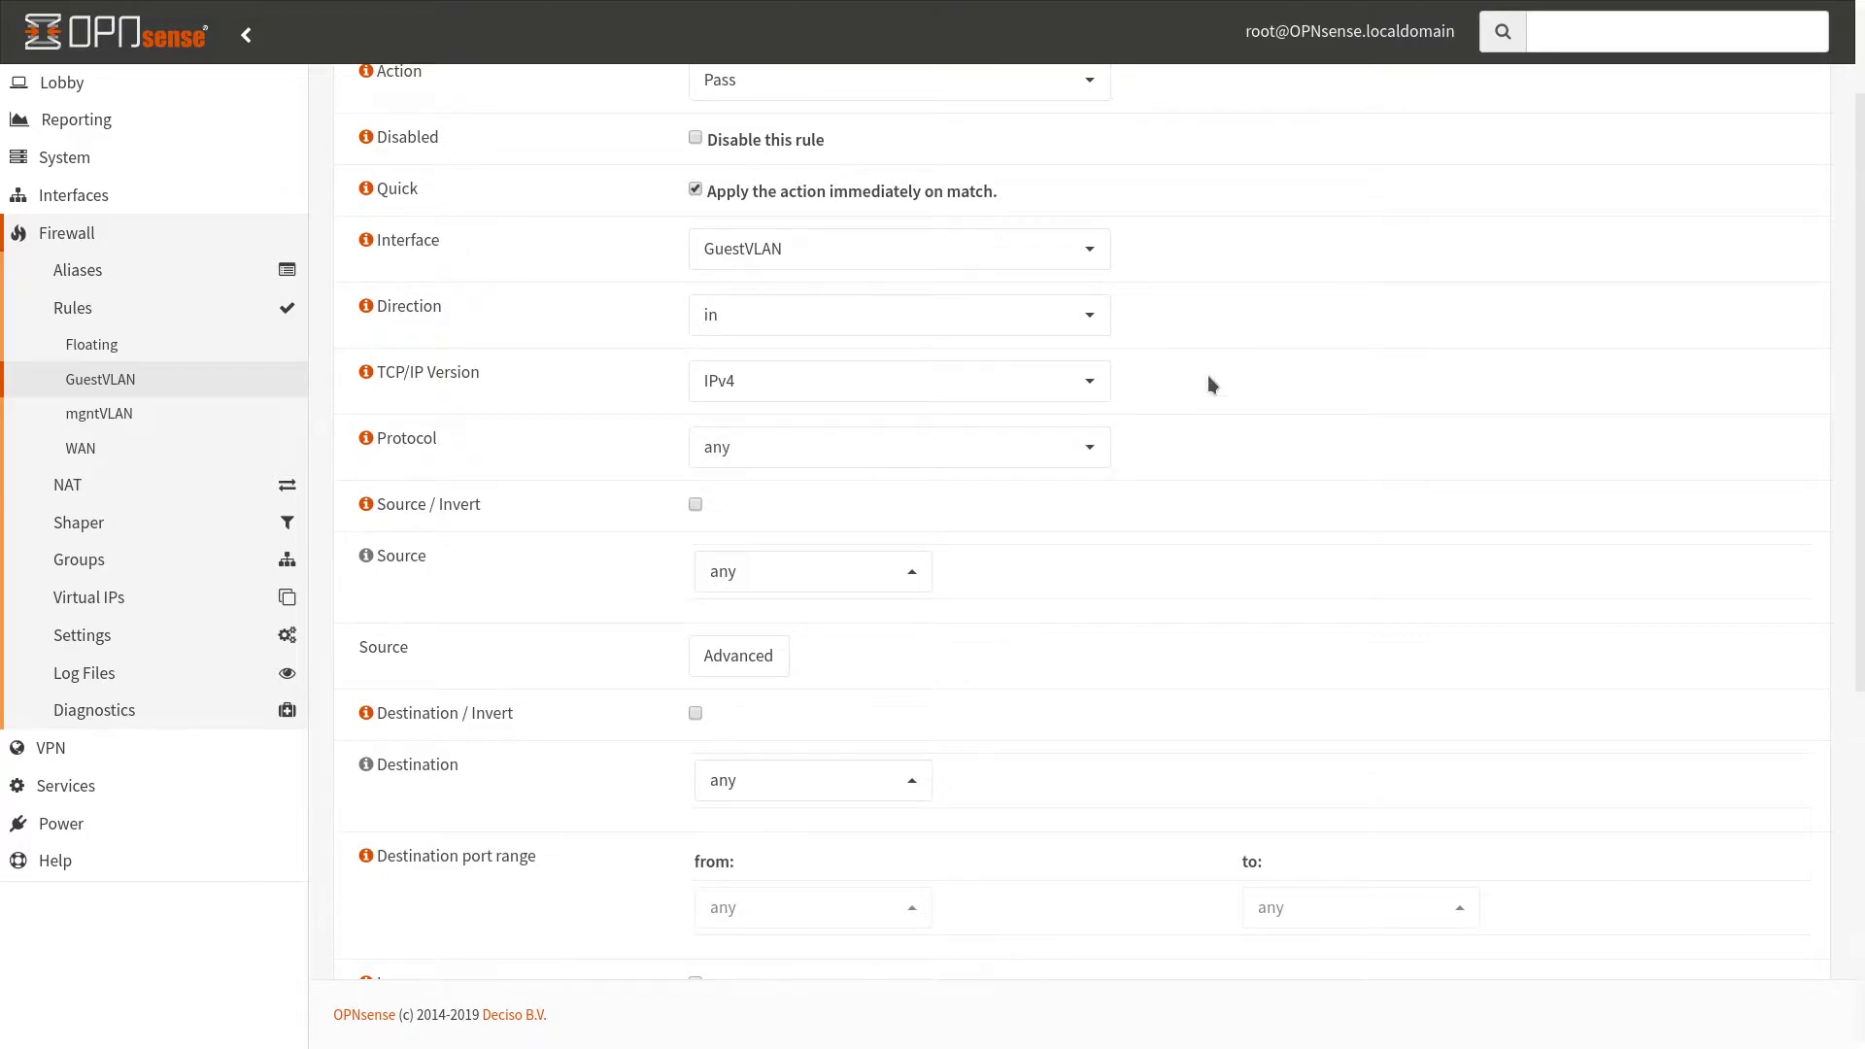
{"action": "scroll", "coordinate": [1209, 383], "scroll_direction": "down", "scroll_amount": 3}
{"action": "left_click", "coordinate": [841, 368]}
{"action": "scroll", "coordinate": [816, 563], "scroll_direction": "down", "scroll_amount": 2}
{"action": "left_click", "coordinate": [822, 474]}
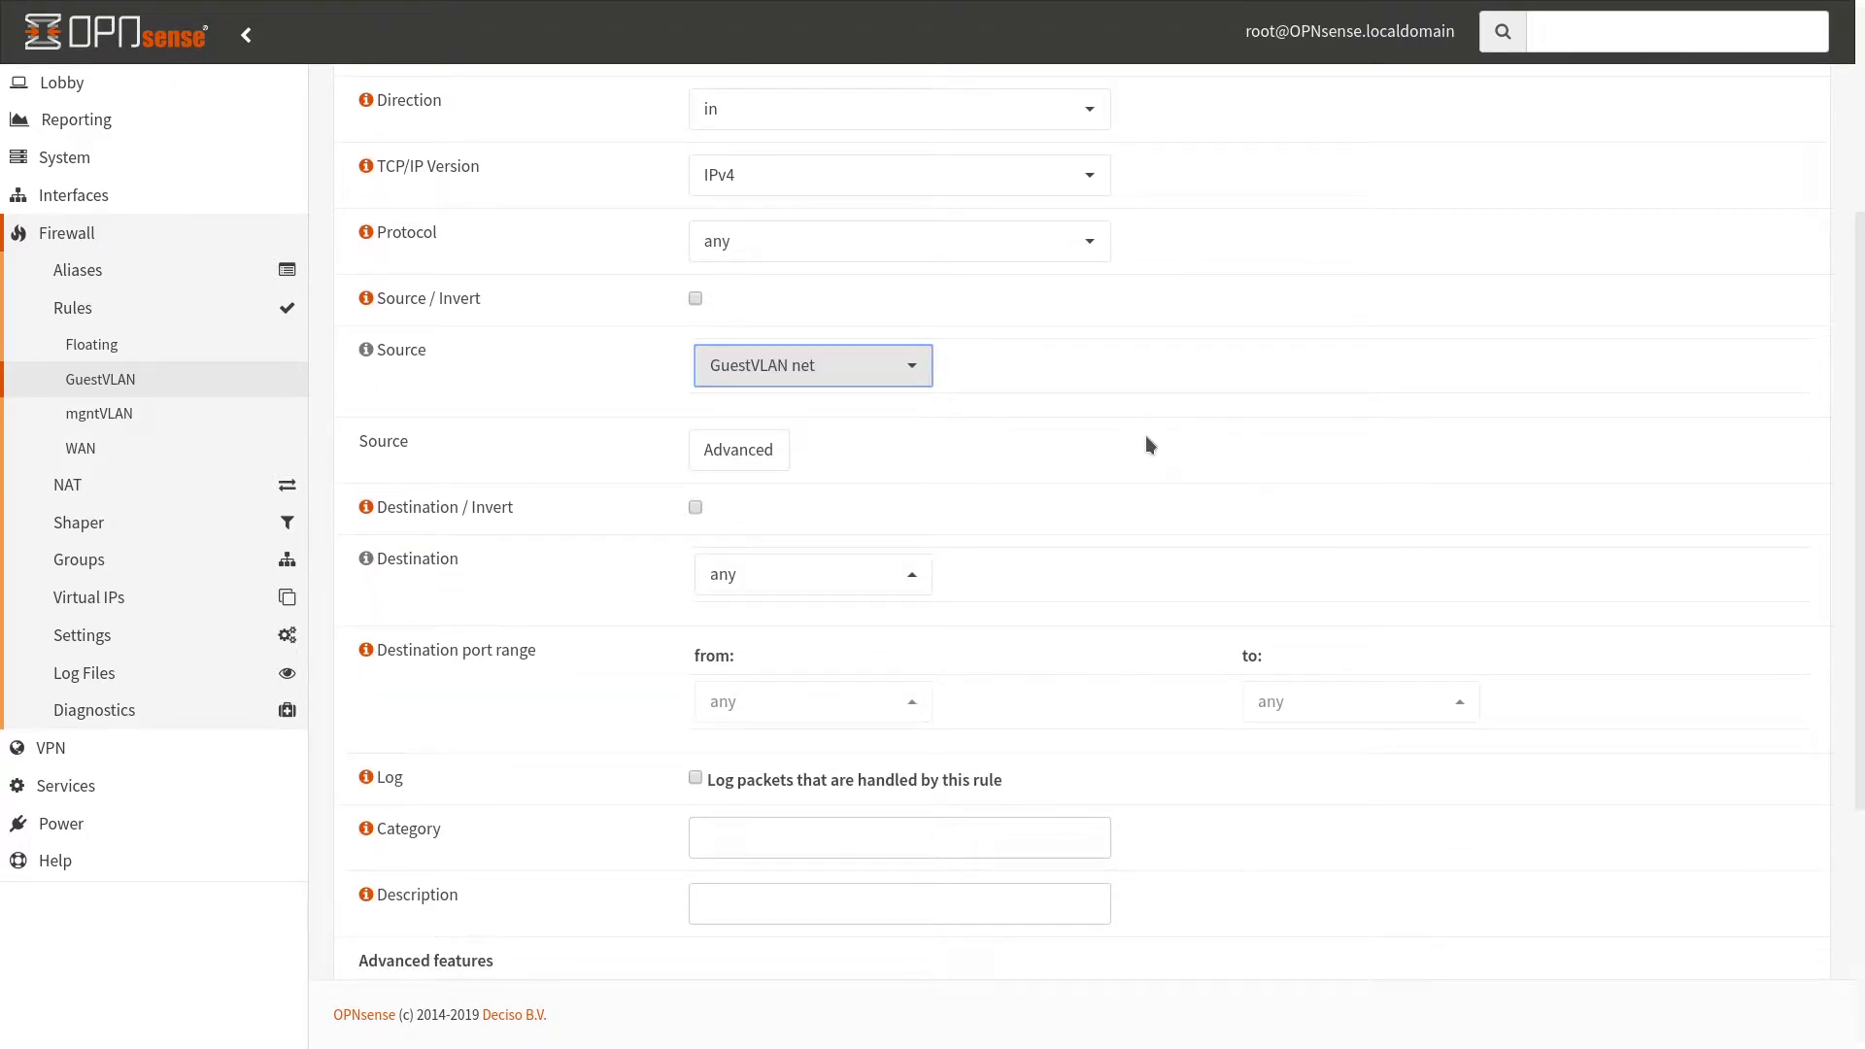
{"action": "scroll", "coordinate": [1148, 445], "scroll_direction": "down", "scroll_amount": 2}
{"action": "scroll", "coordinate": [1147, 444], "scroll_direction": "down", "scroll_amount": 5}
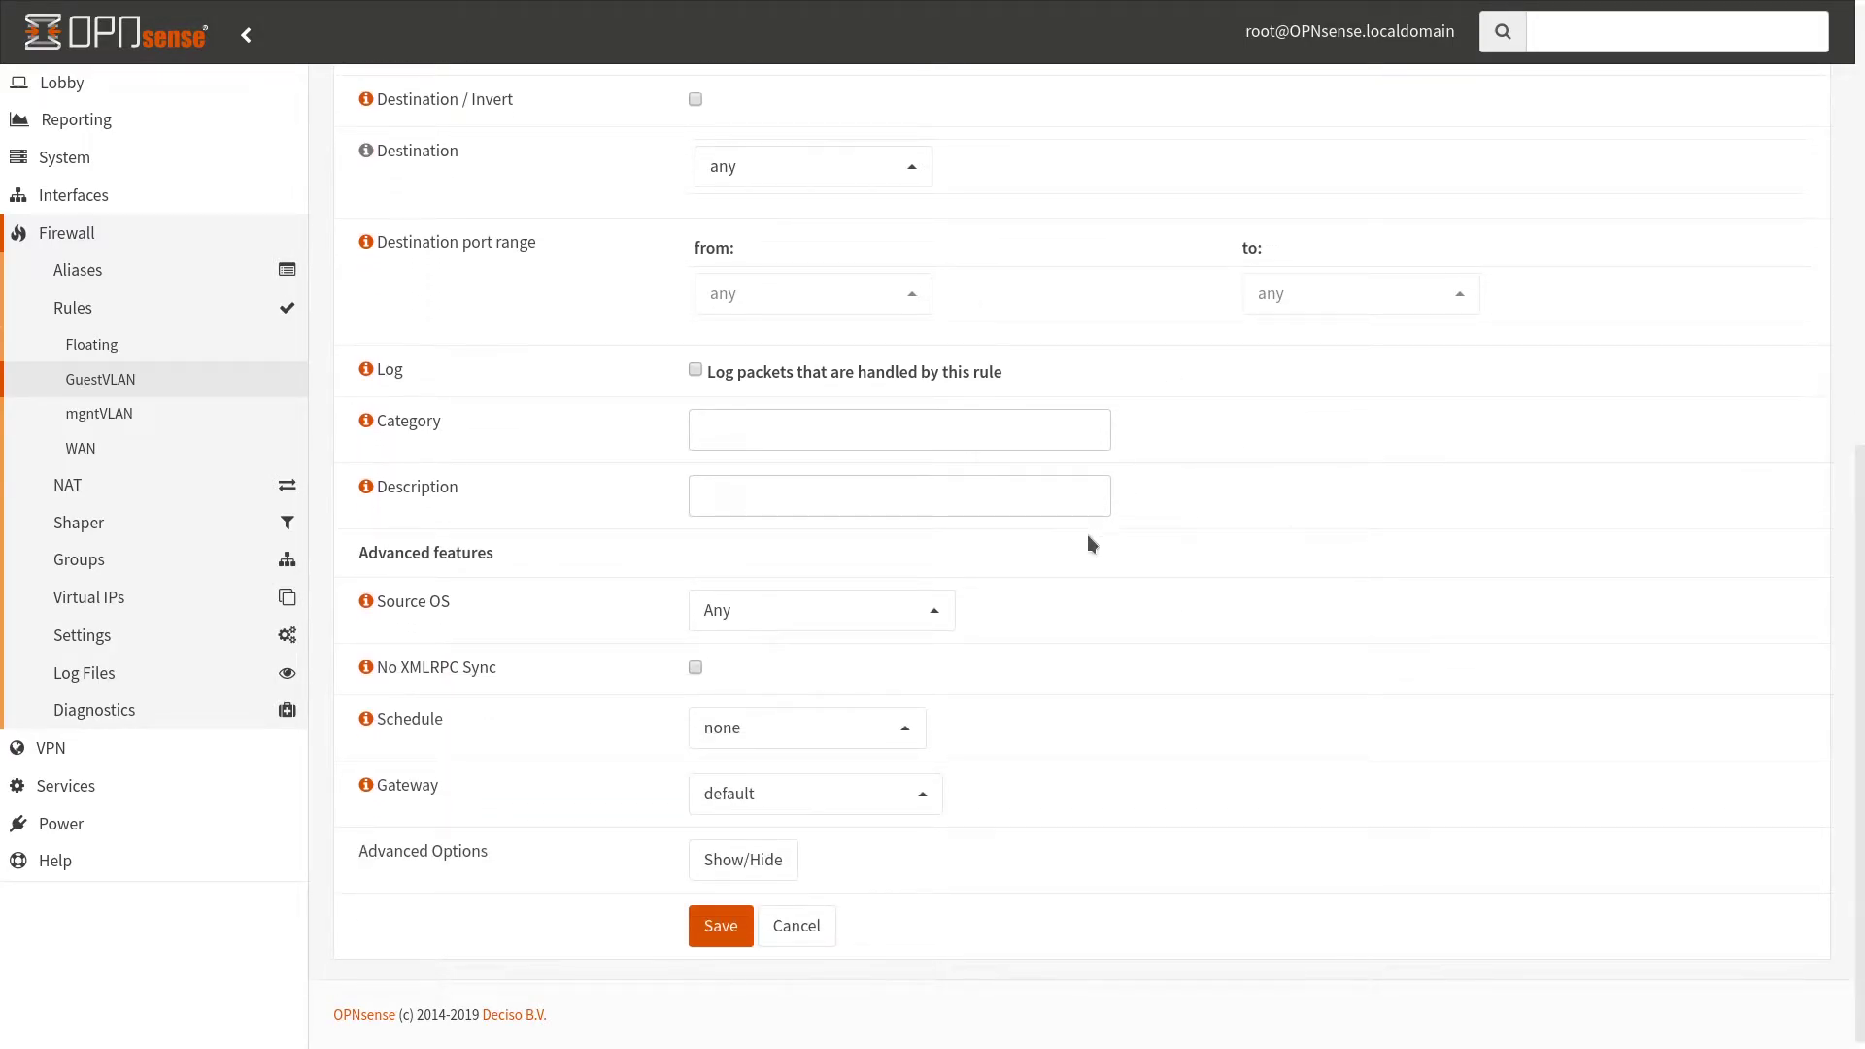
{"action": "left_click", "coordinate": [841, 792]}
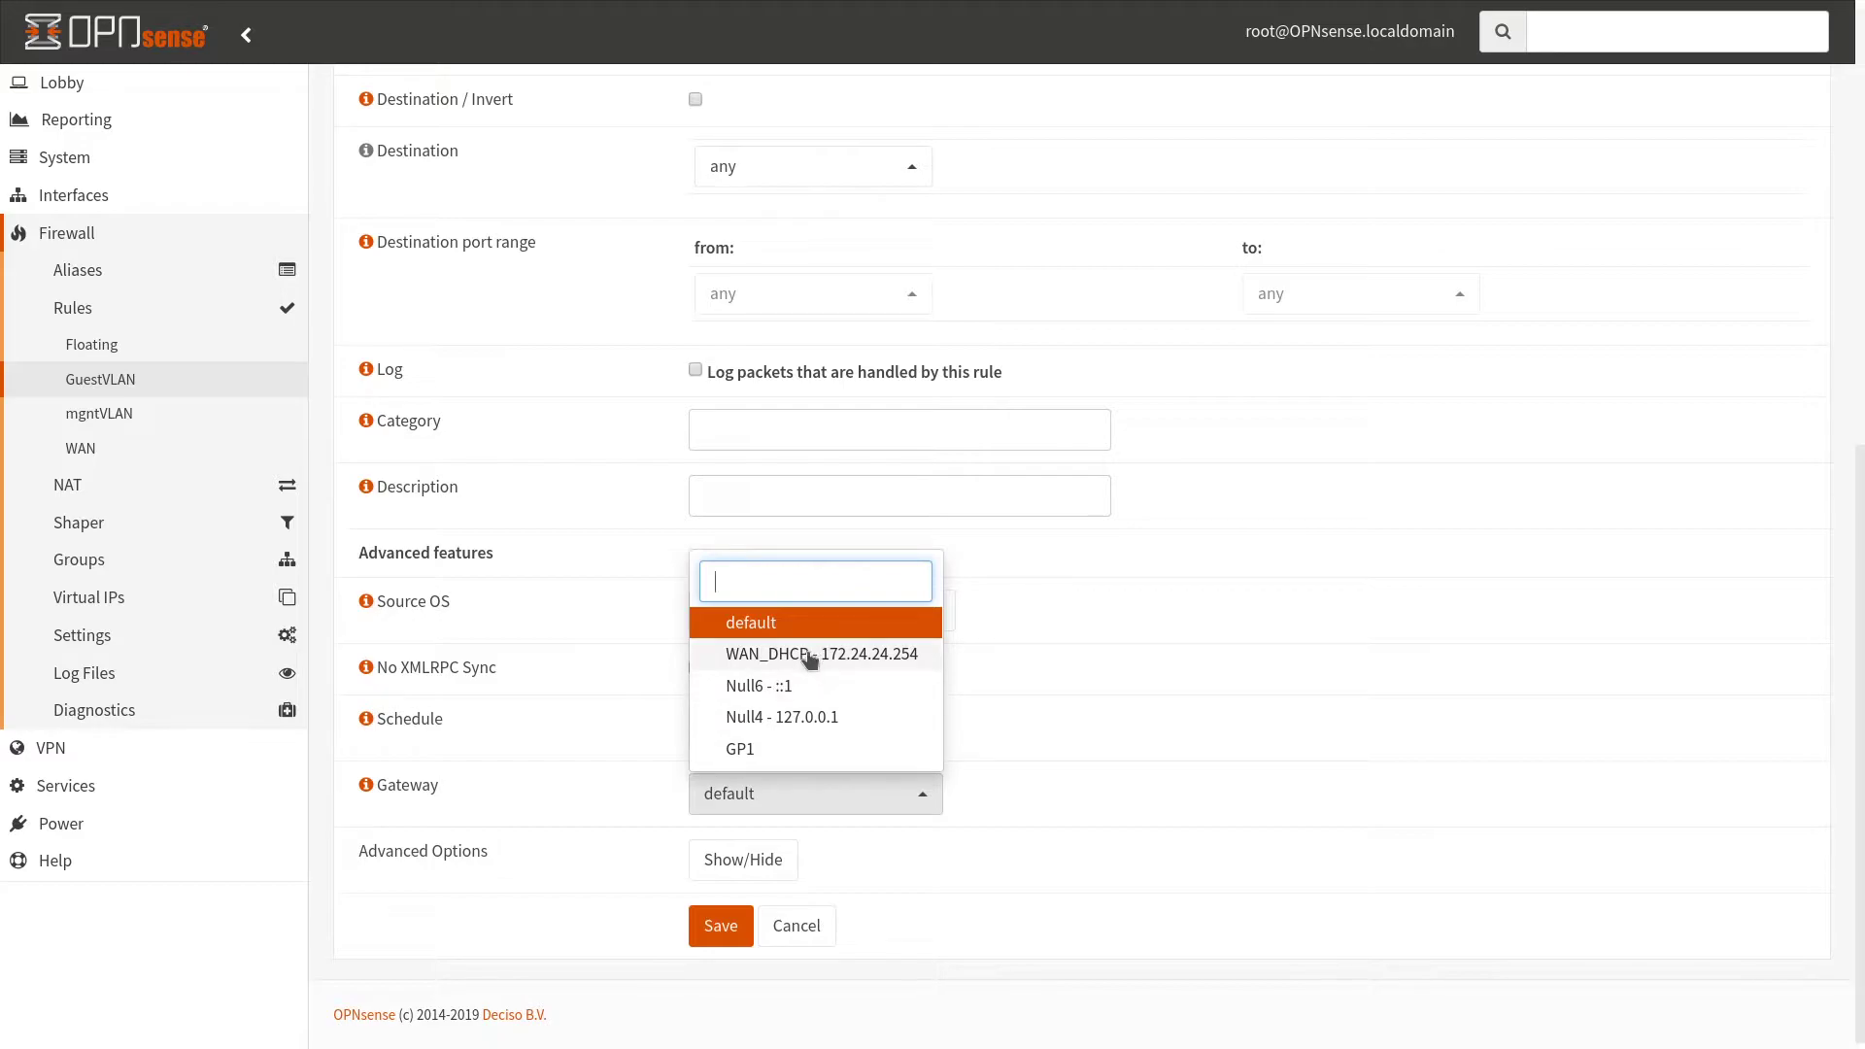
{"action": "left_click", "coordinate": [853, 654]}
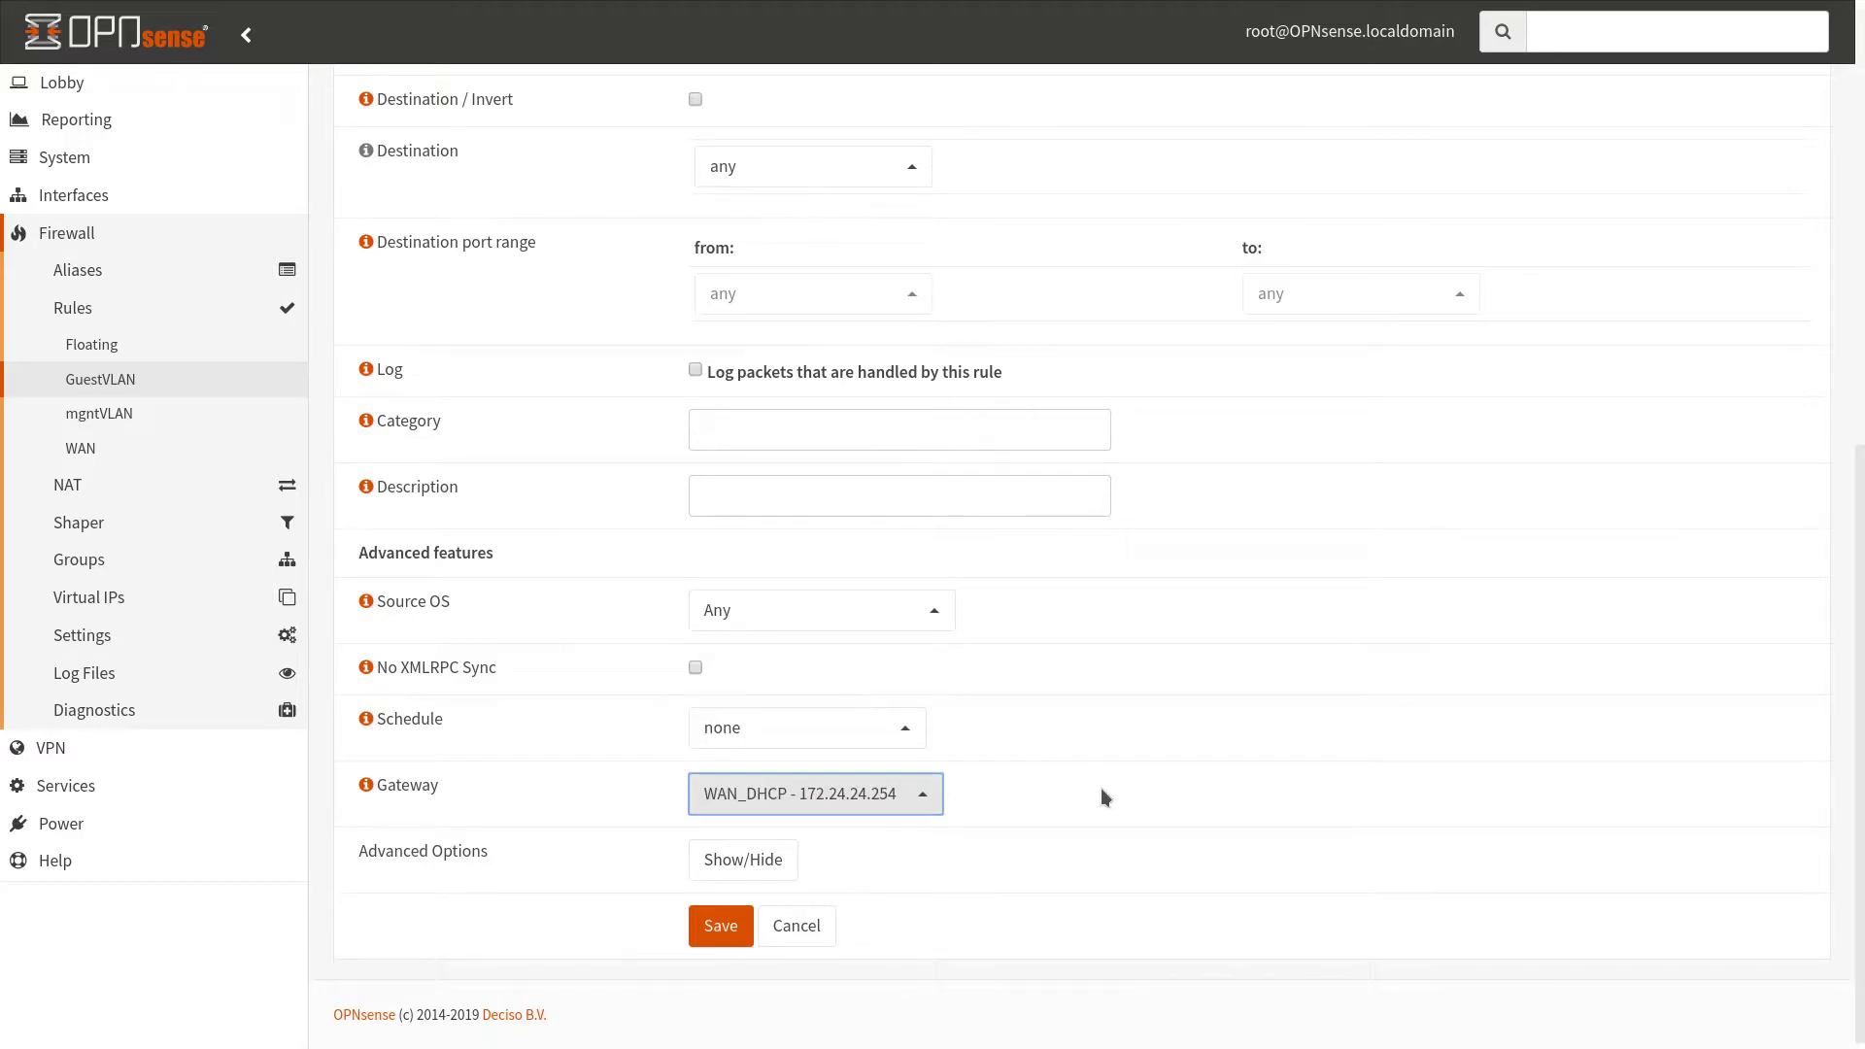
Save and apply the GuestVLAN rule, then go to the mgntVLAN rules page
{"action": "left_click", "coordinate": [1058, 826]}
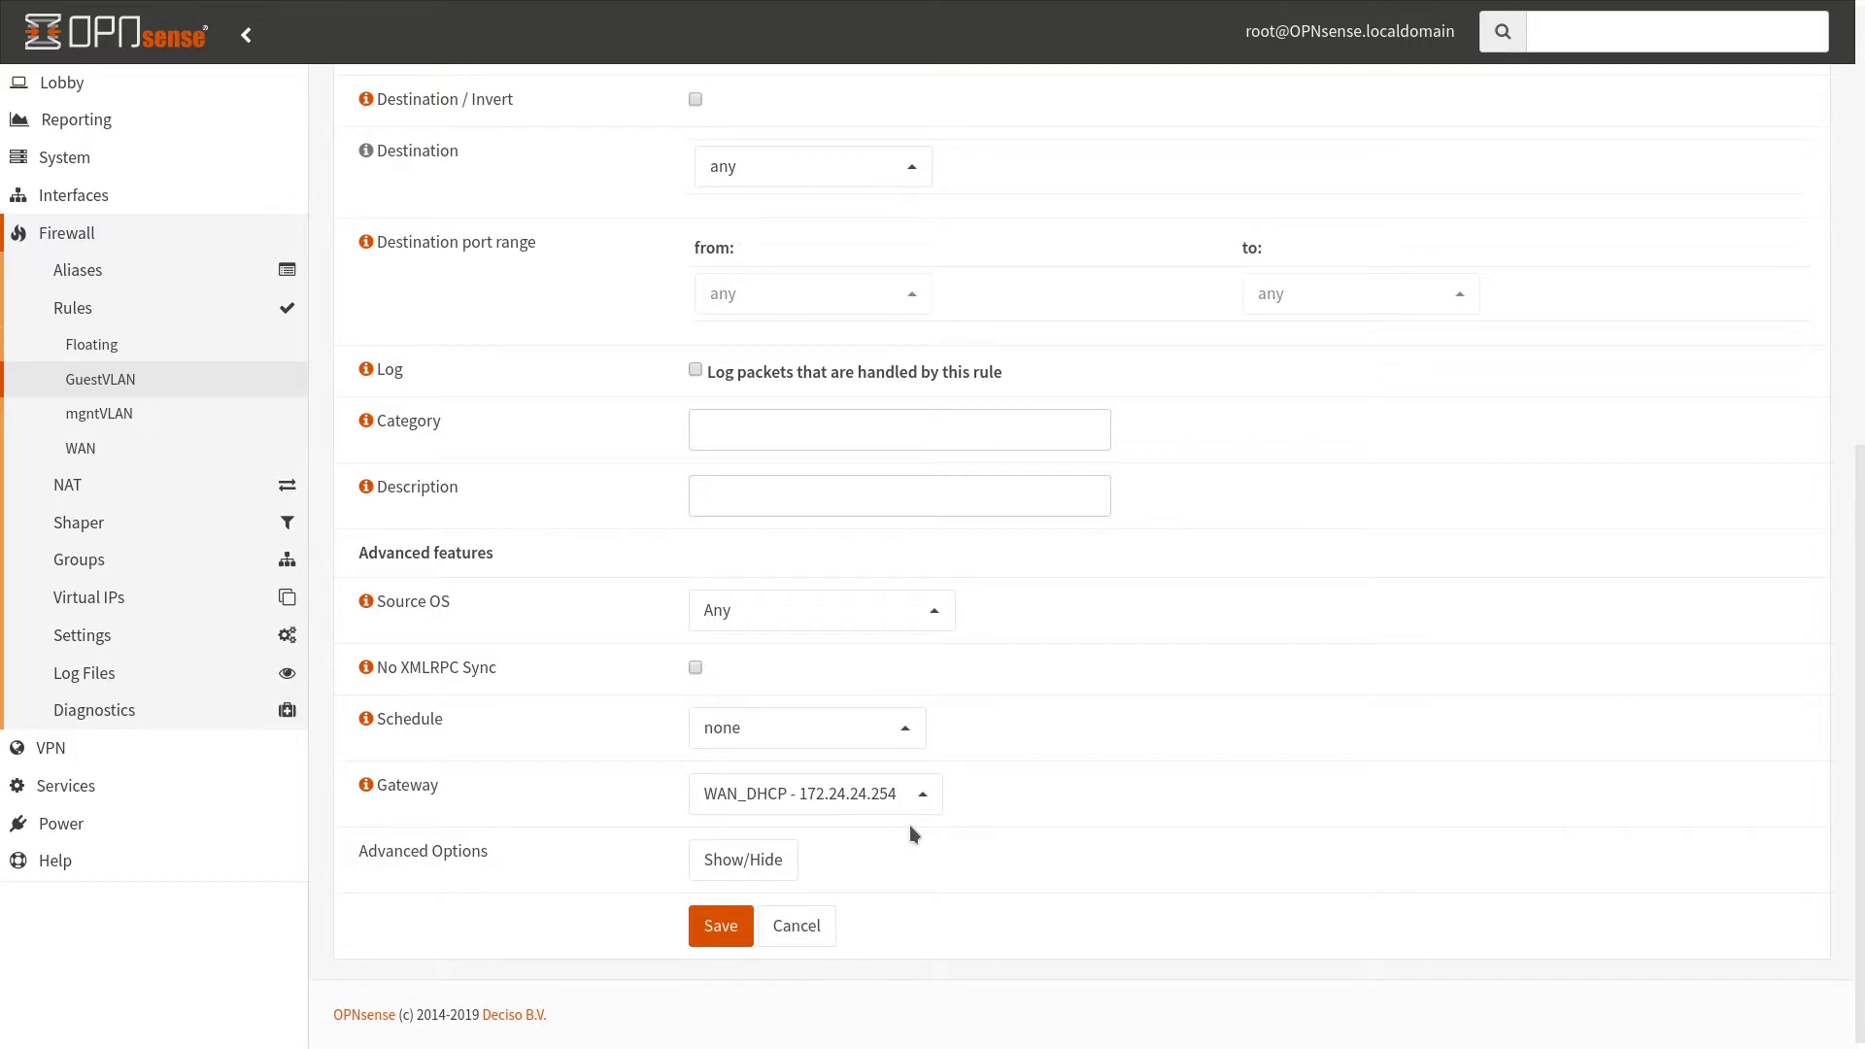
{"action": "left_click", "coordinate": [721, 926]}
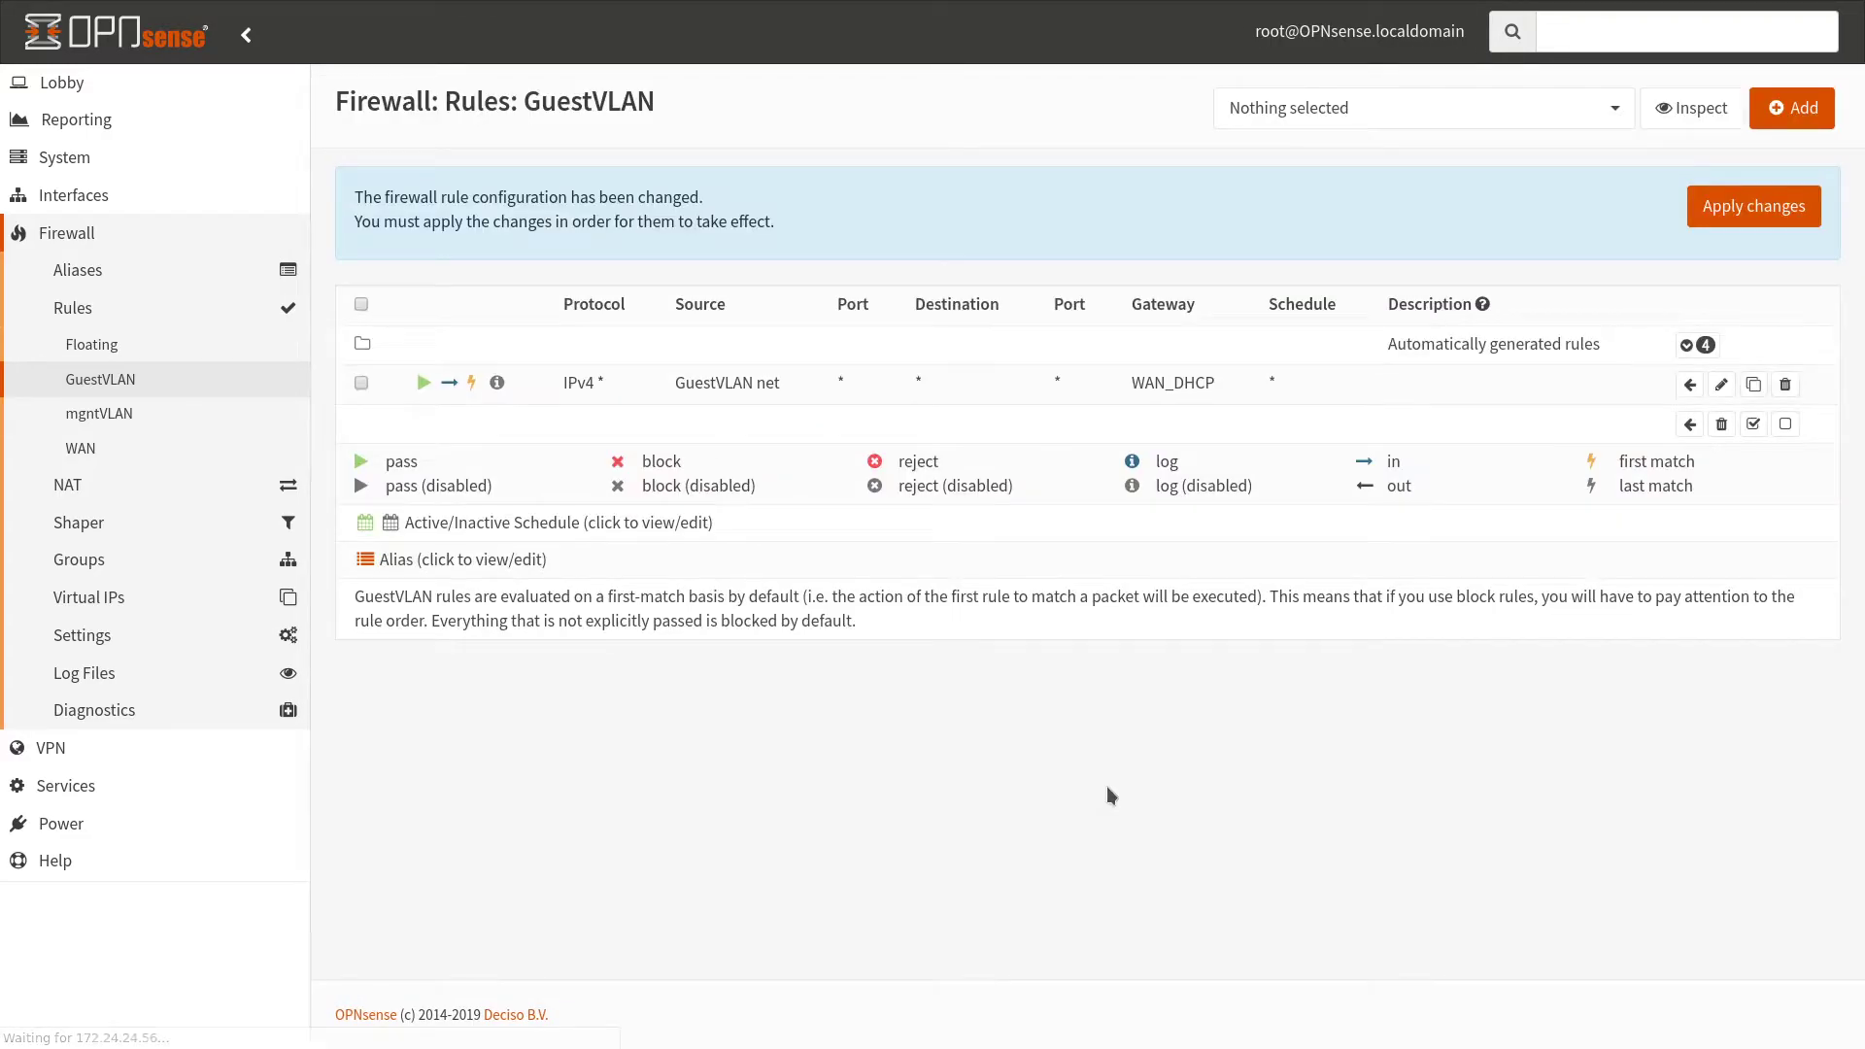
{"action": "left_click", "coordinate": [1740, 213]}
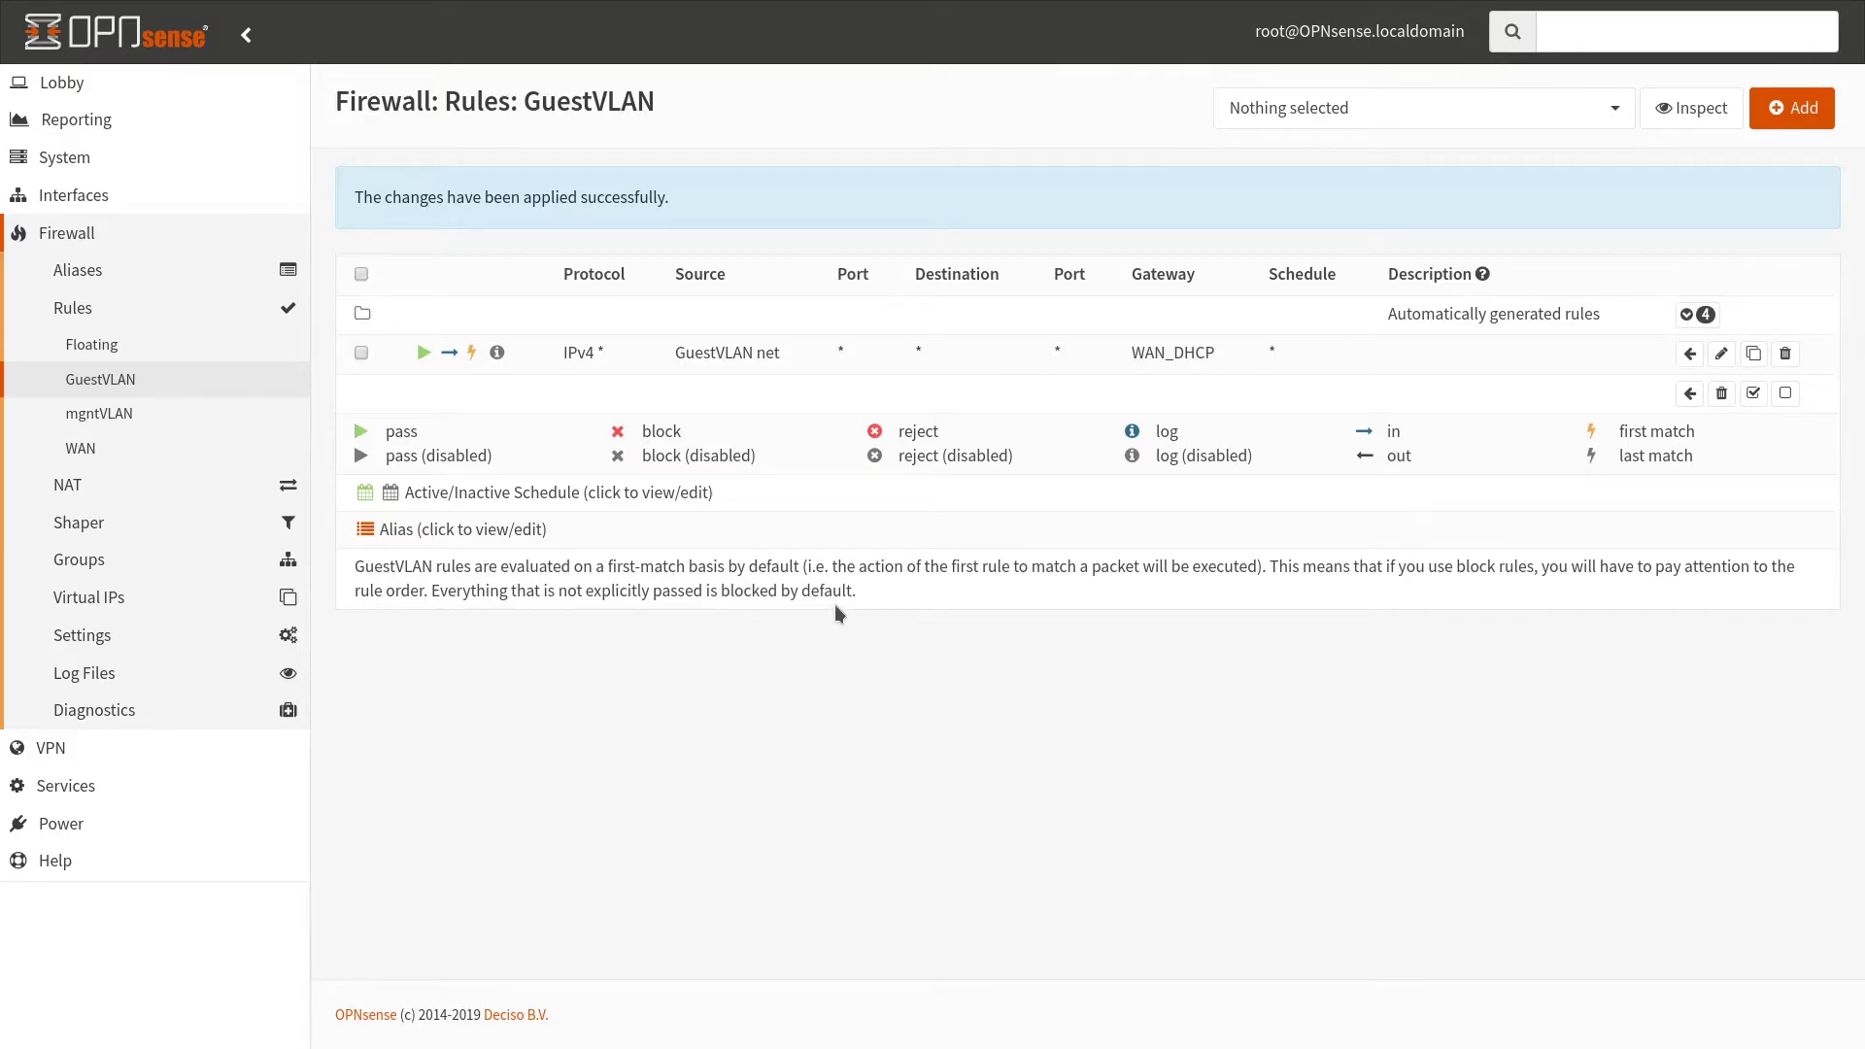
{"action": "left_click", "coordinate": [189, 418]}
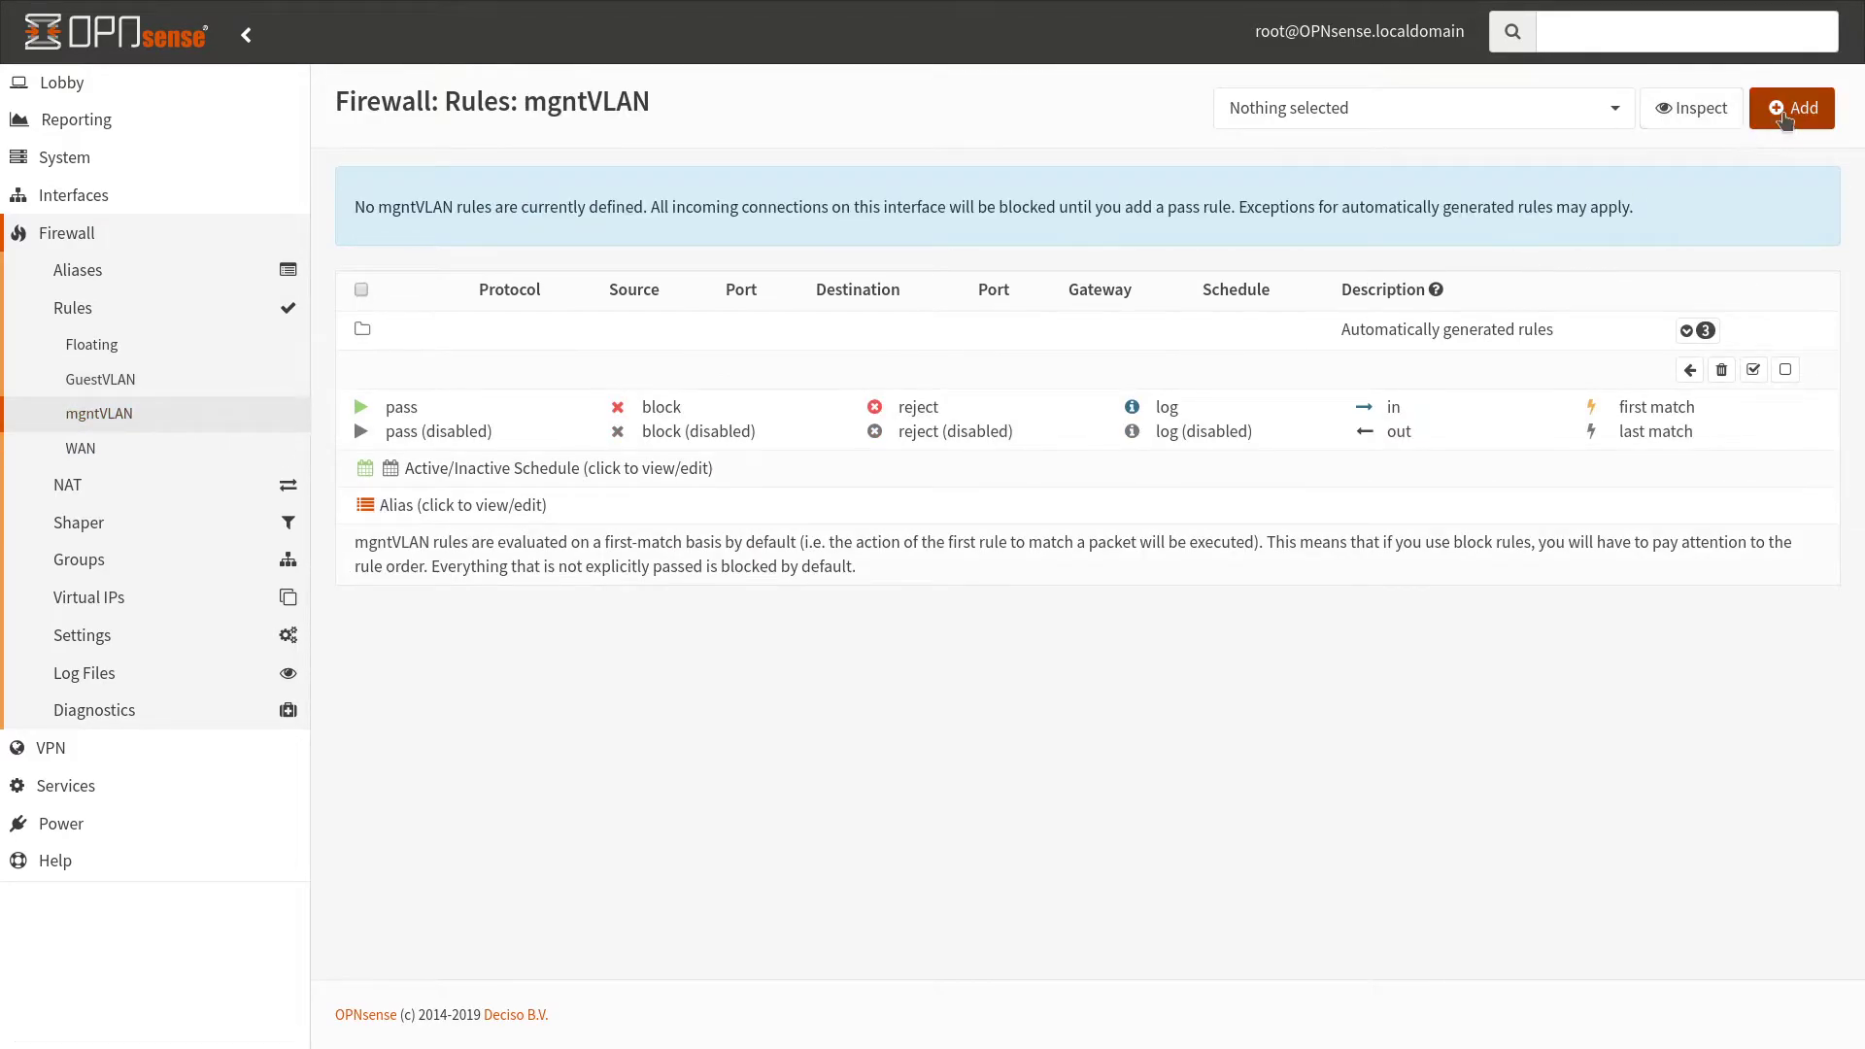
Start a new mgntVLAN rule with protocol TCP and source mgntVLAN net
{"action": "left_click", "coordinate": [1784, 113]}
{"action": "scroll", "coordinate": [1069, 389], "scroll_direction": "down", "scroll_amount": 3}
{"action": "left_click", "coordinate": [981, 445]}
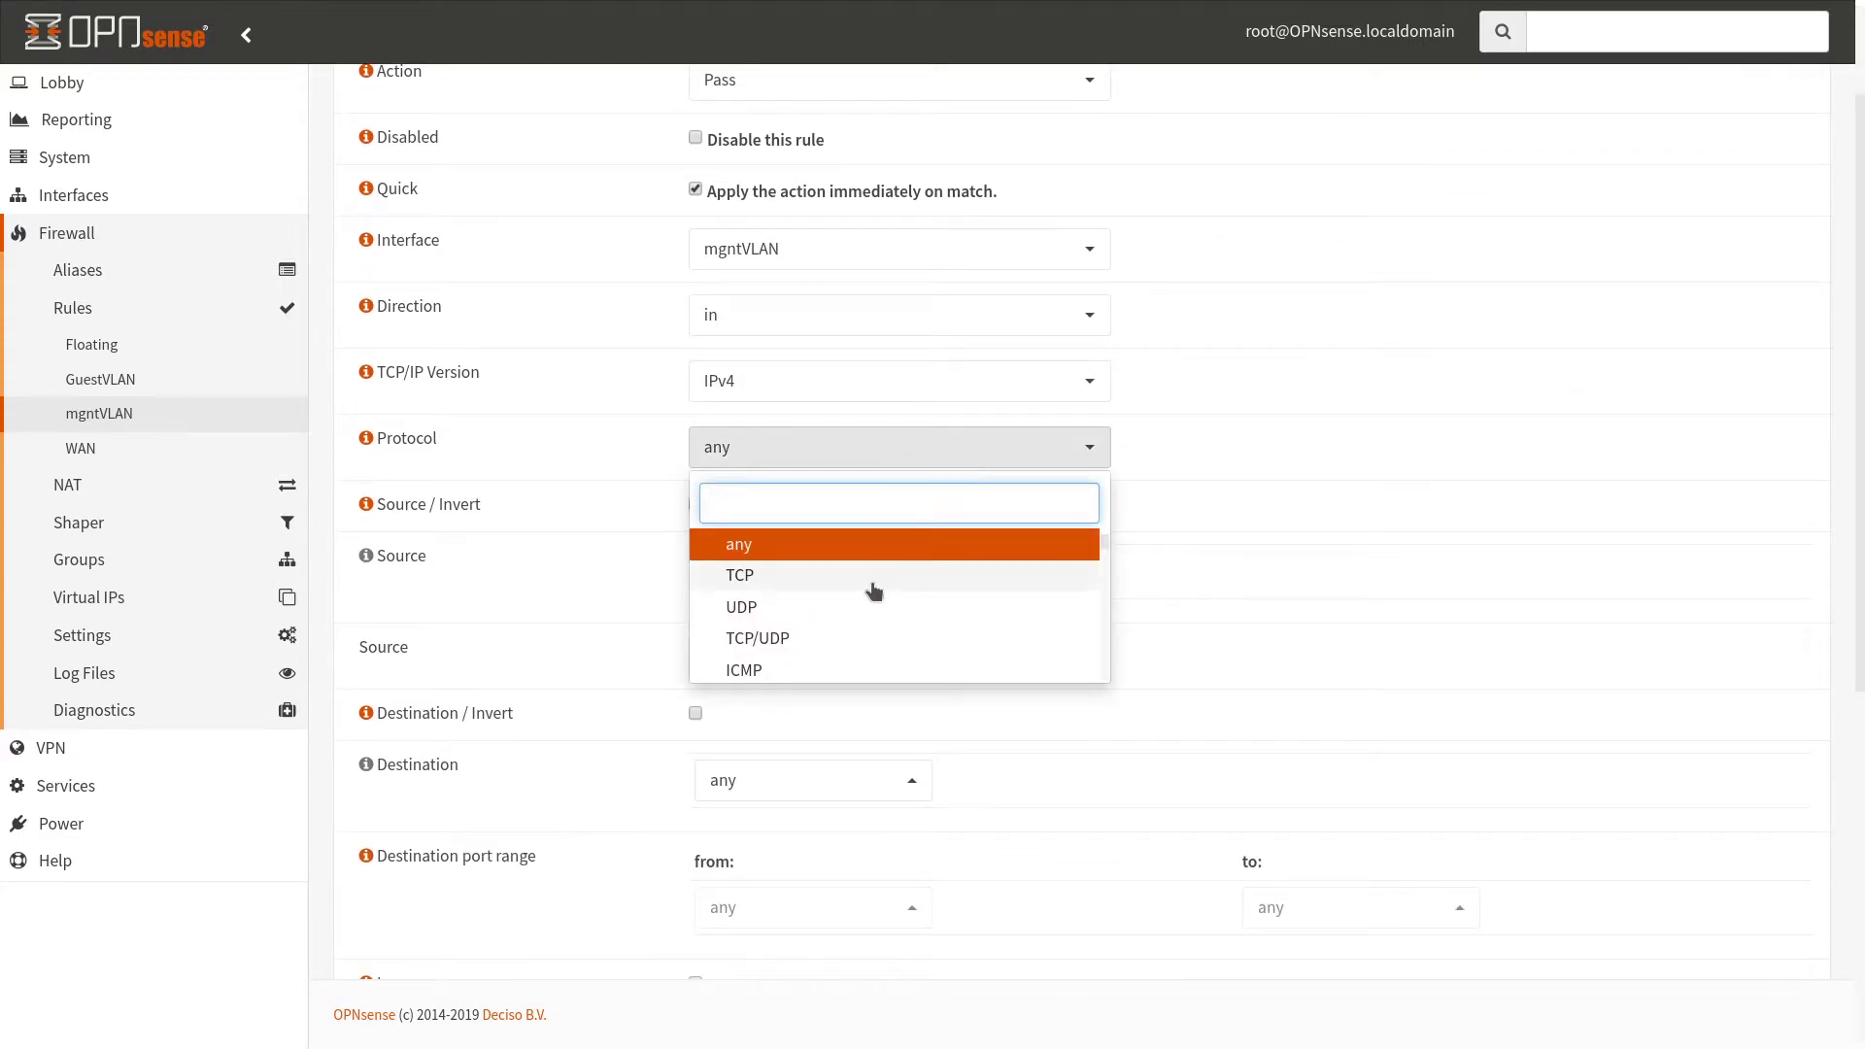
{"action": "left_click", "coordinate": [875, 570]}
{"action": "scroll", "coordinate": [971, 534], "scroll_direction": "down", "scroll_amount": 3}
{"action": "left_click", "coordinate": [882, 418]}
{"action": "scroll", "coordinate": [836, 583], "scroll_direction": "down", "scroll_amount": 1}
{"action": "left_click", "coordinate": [778, 587]}
Set destination UnifiController with ports TCP_Ports_Unifi and save the TCP rule
{"action": "scroll", "coordinate": [983, 433], "scroll_direction": "down", "scroll_amount": 2}
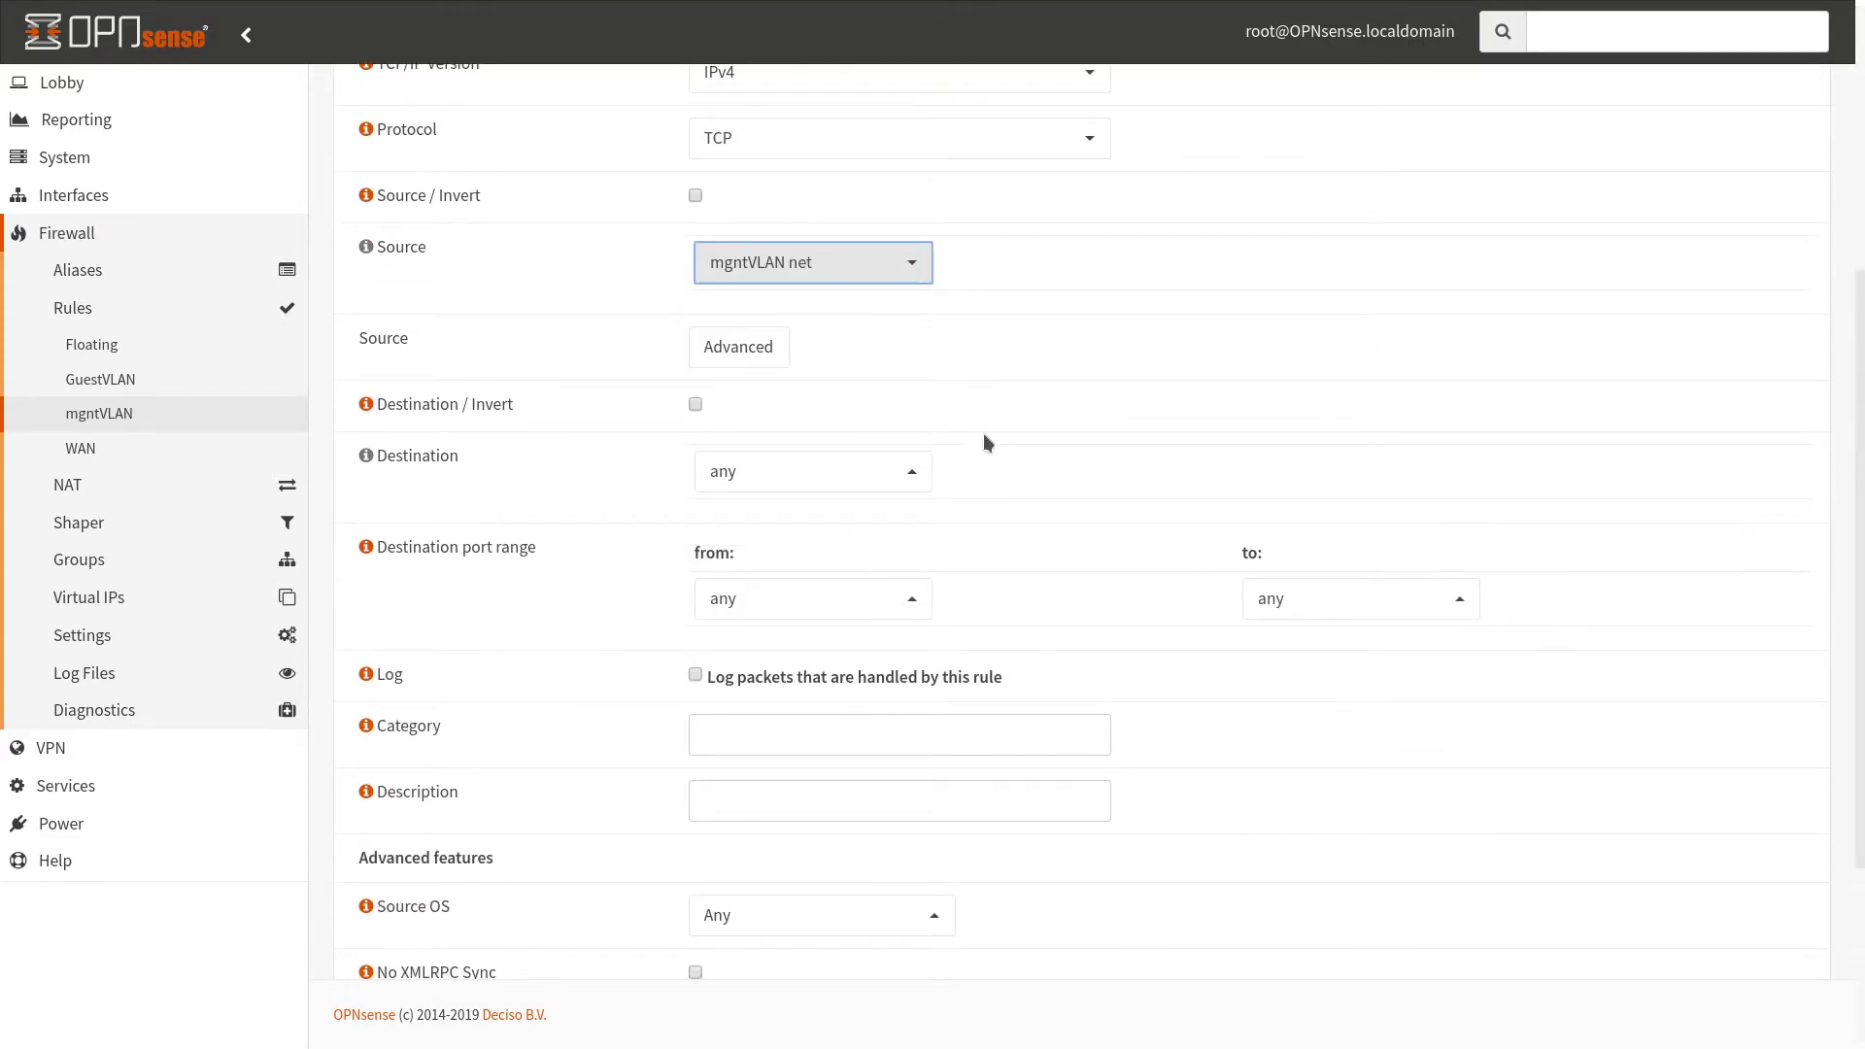
{"action": "left_click", "coordinate": [826, 367]}
{"action": "left_click", "coordinate": [778, 486]}
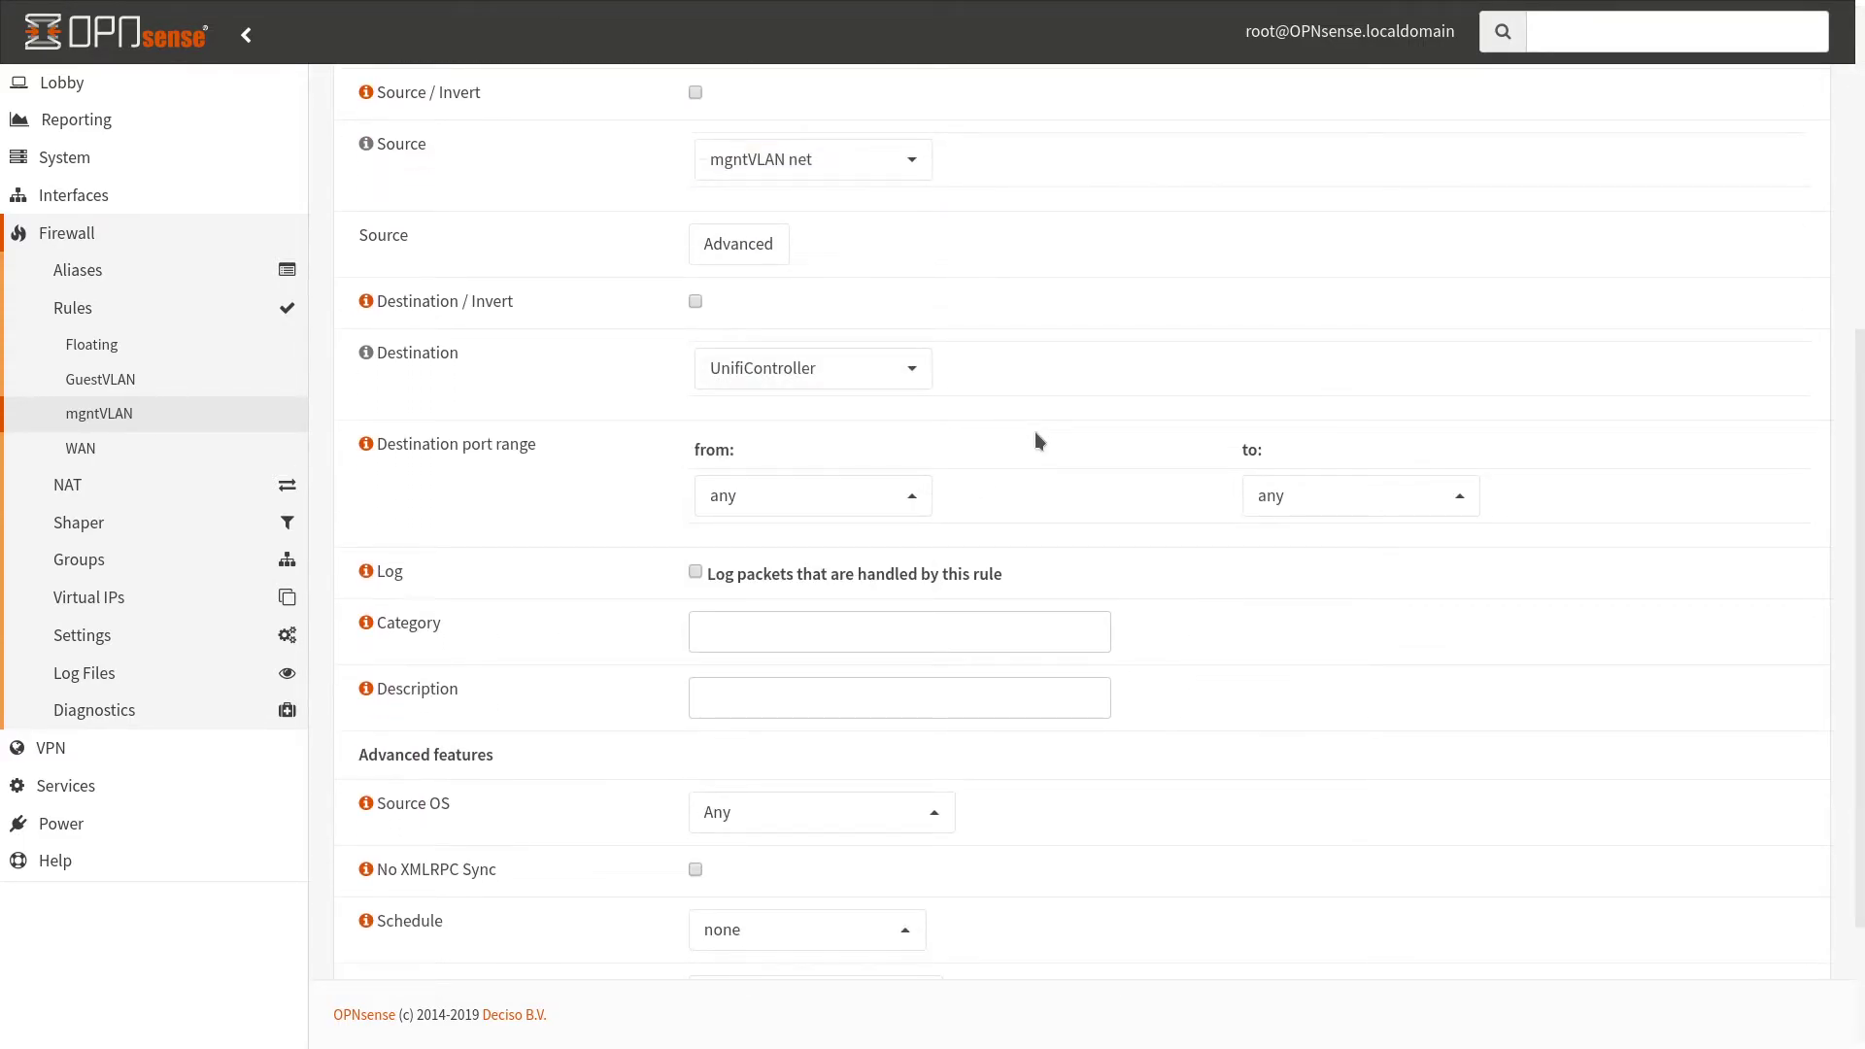
{"action": "left_click", "coordinate": [869, 497]}
{"action": "scroll", "coordinate": [820, 642], "scroll_direction": "up", "scroll_amount": 2}
{"action": "left_click", "coordinate": [792, 674]}
{"action": "scroll", "coordinate": [1110, 528], "scroll_direction": "down", "scroll_amount": 2}
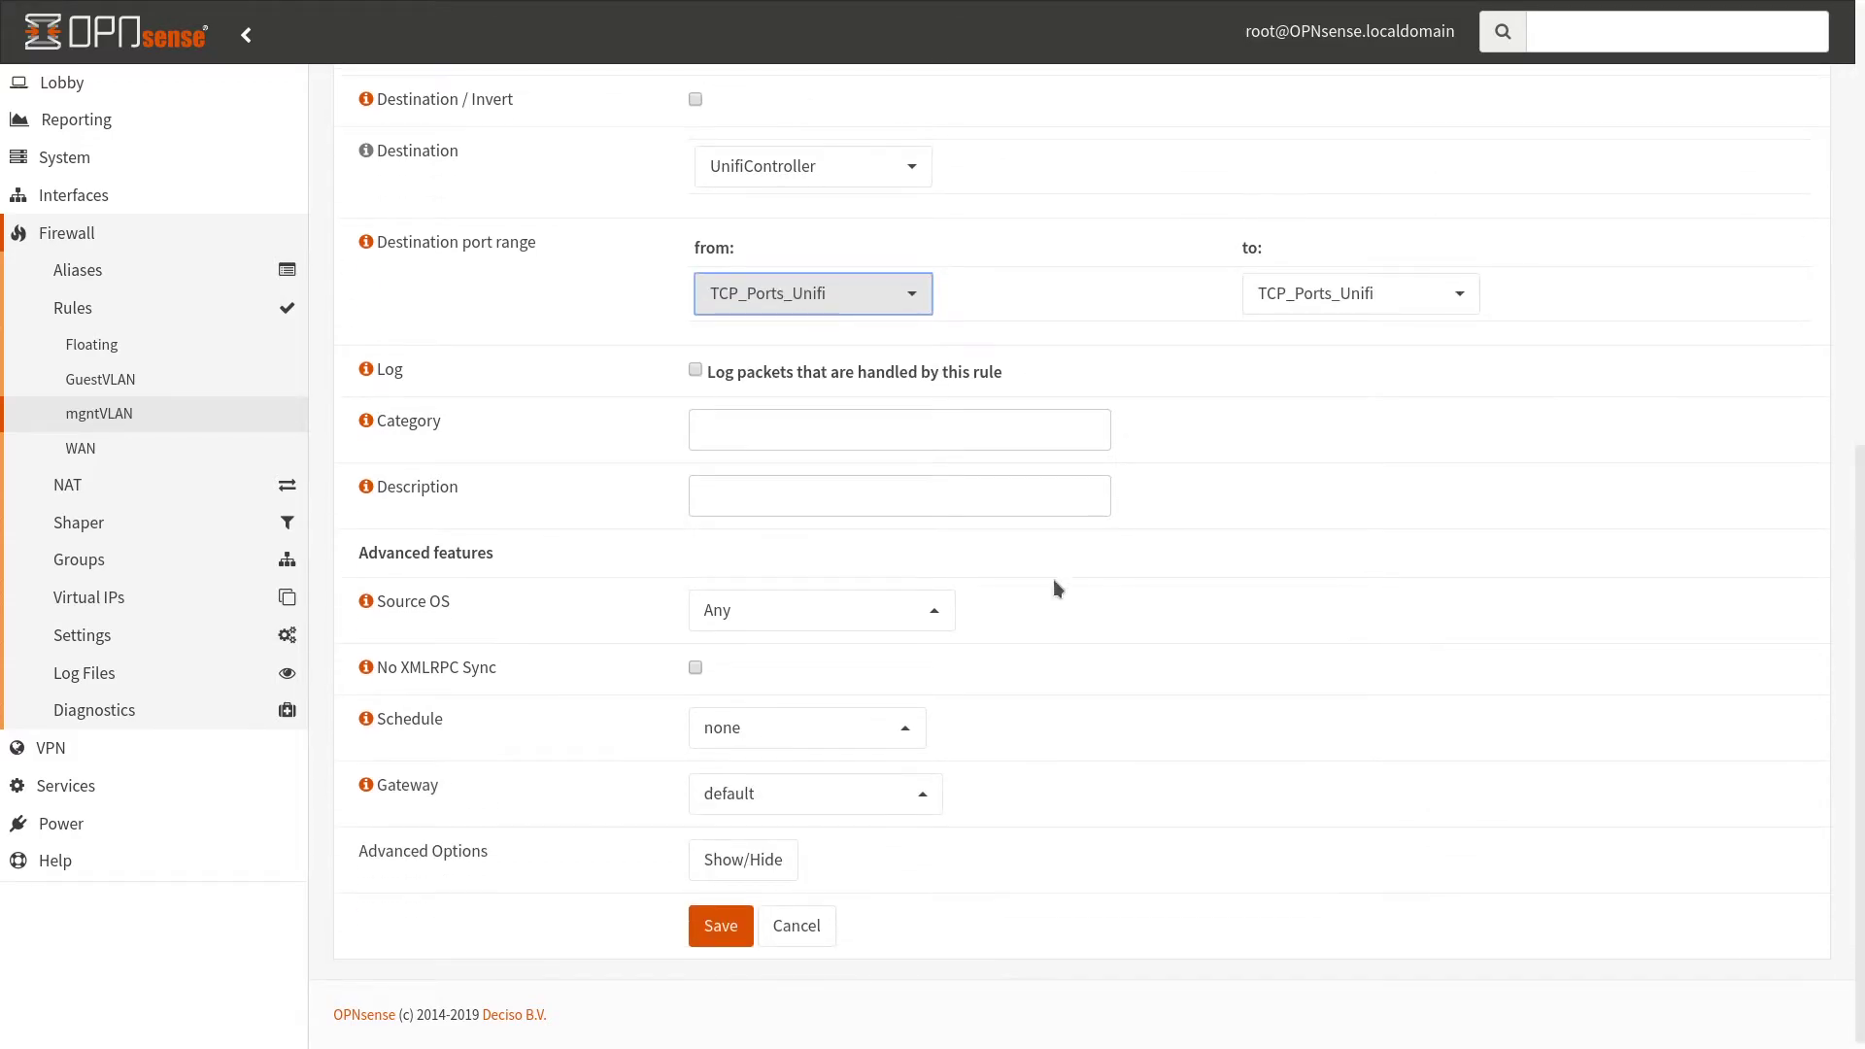
{"action": "left_click", "coordinate": [719, 925]}
Clone the TCP rule as a UDP rule using UDP_Ports_Unifi and save it
{"action": "left_click", "coordinate": [1754, 384]}
{"action": "left_click", "coordinate": [804, 612]}
{"action": "left_click", "coordinate": [777, 500]}
{"action": "scroll", "coordinate": [1059, 695], "scroll_direction": "down", "scroll_amount": 2}
{"action": "scroll", "coordinate": [1059, 695], "scroll_direction": "down", "scroll_amount": 3}
{"action": "left_click", "coordinate": [812, 541]}
{"action": "left_click", "coordinate": [791, 454]}
{"action": "scroll", "coordinate": [1120, 591], "scroll_direction": "down", "scroll_amount": 2}
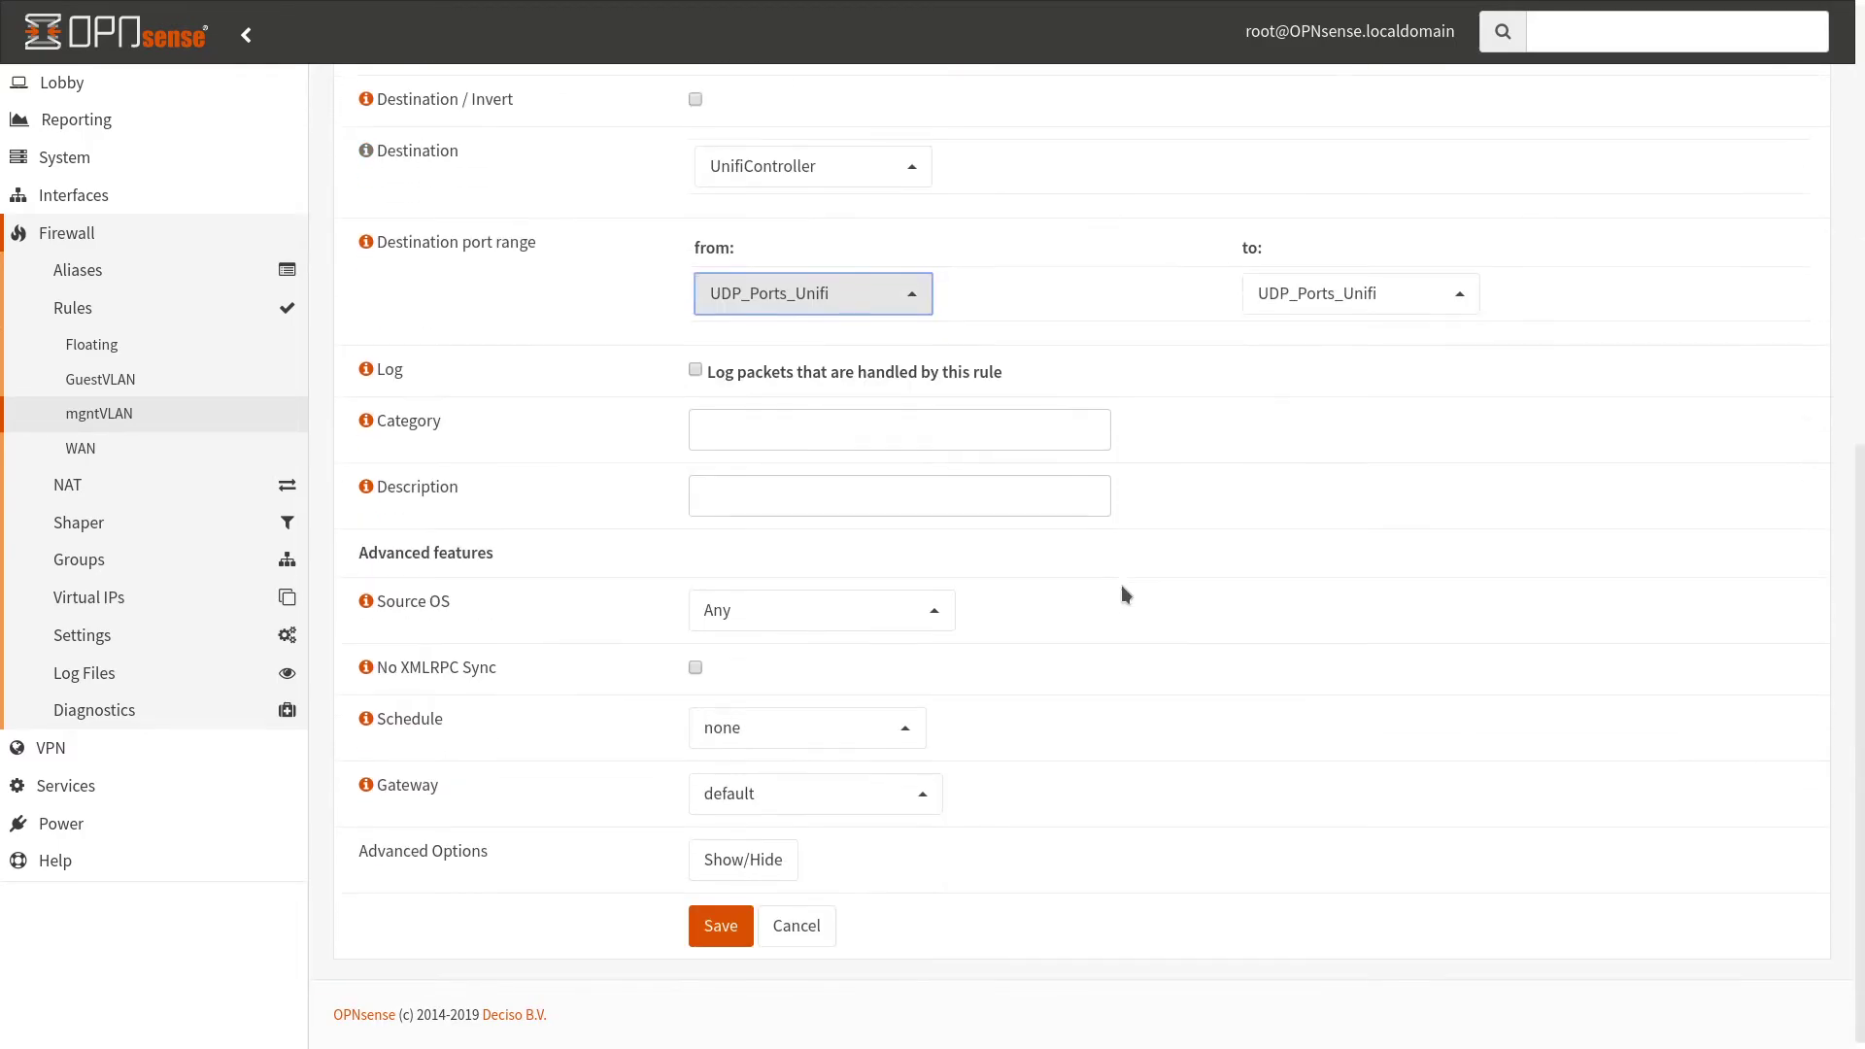
{"action": "left_click", "coordinate": [721, 925]}
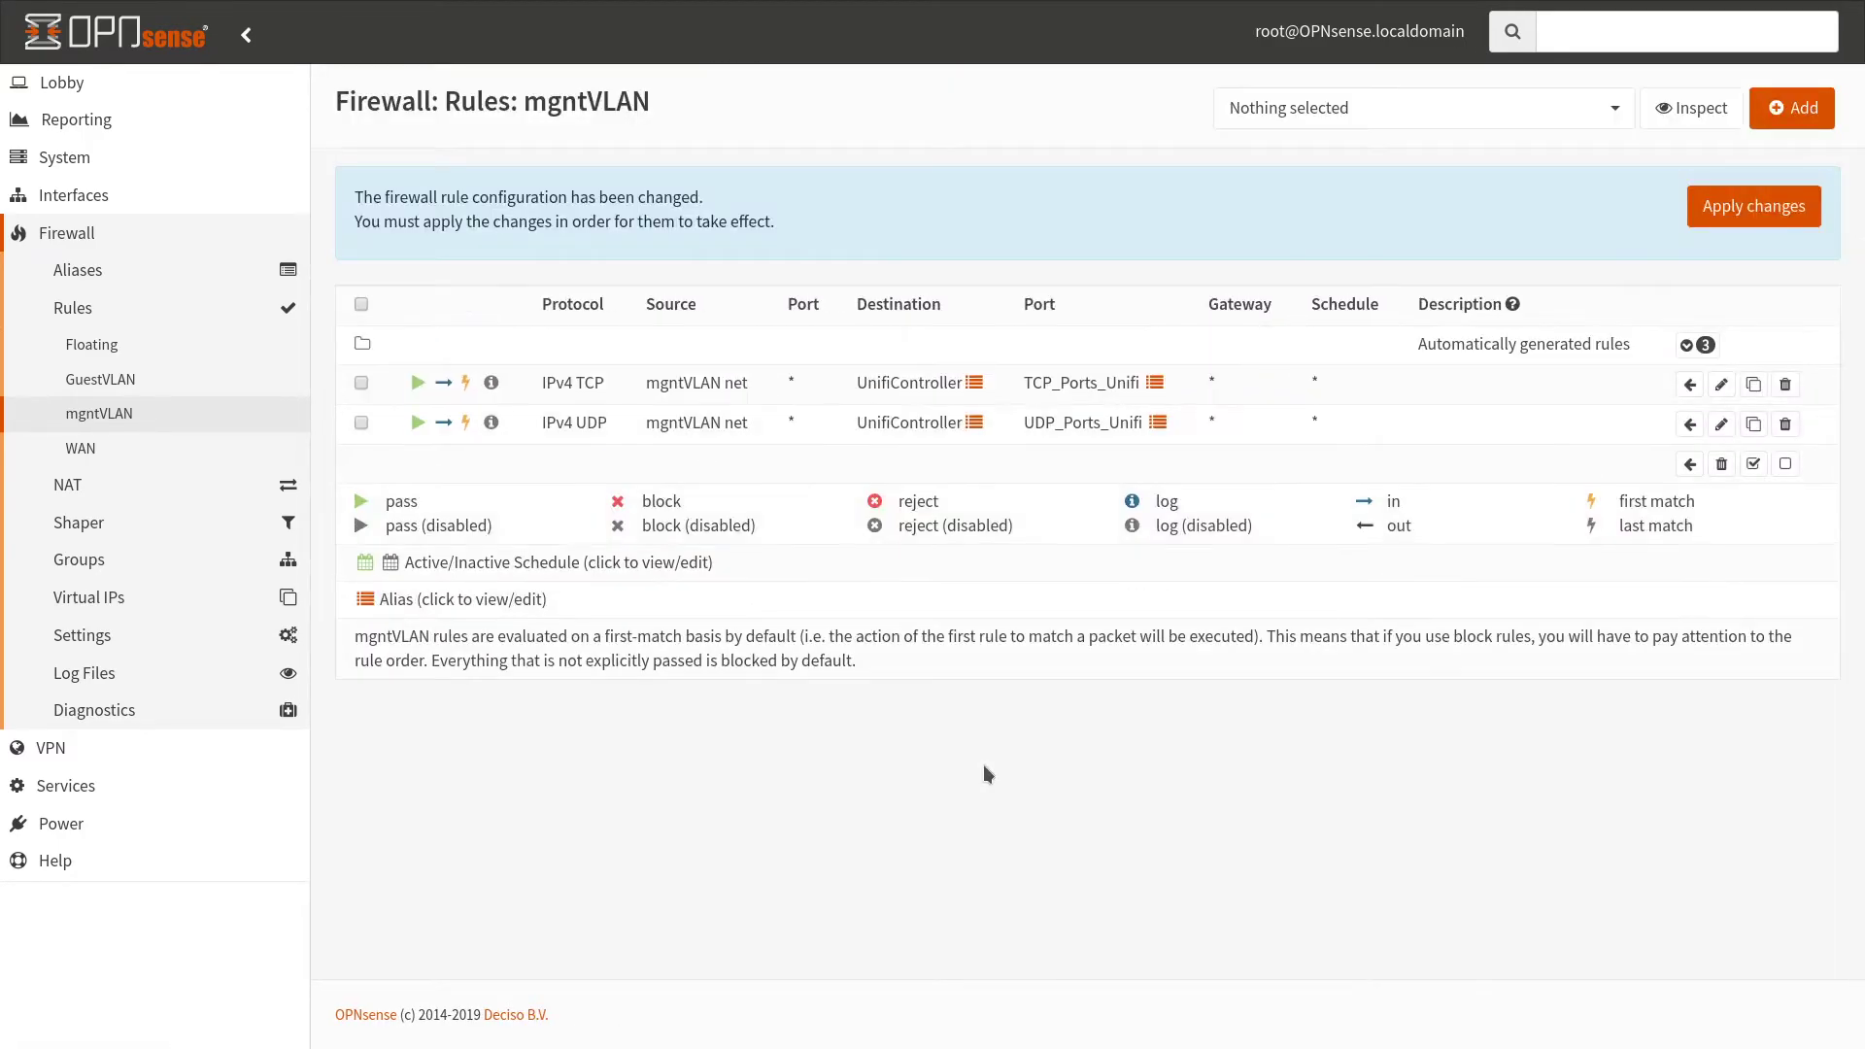
{"action": "left_click", "coordinate": [1754, 420]}
Set the cloned UDP rule's destination port range to 5656–5699 and save it
{"action": "scroll", "coordinate": [1098, 607], "scroll_direction": "down", "scroll_amount": 4}
{"action": "scroll", "coordinate": [972, 583], "scroll_direction": "down", "scroll_amount": 1}
{"action": "left_click", "coordinate": [862, 545]}
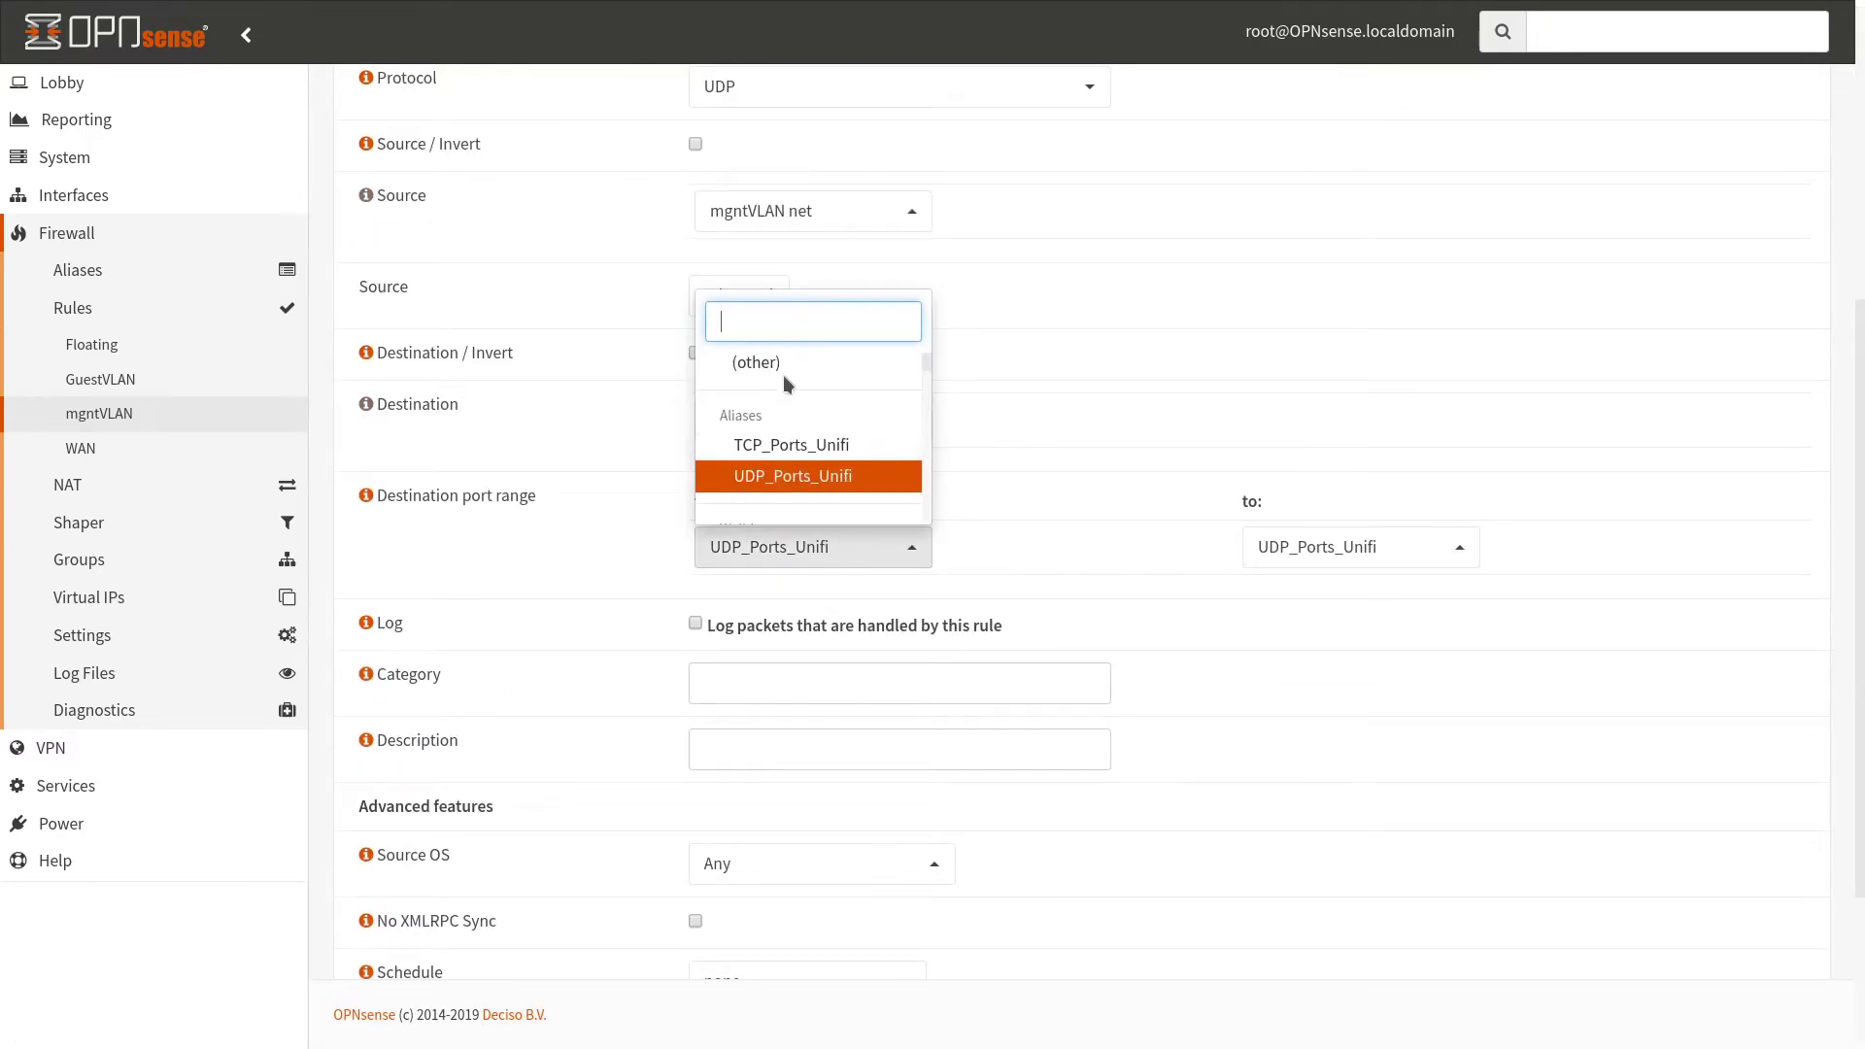
{"action": "left_click", "coordinate": [783, 369]}
{"action": "key", "text": "ctrl+a"}
{"action": "type", "text": "5656"}
{"action": "key", "text": "Tab"}
{"action": "type", "text": "5699"}
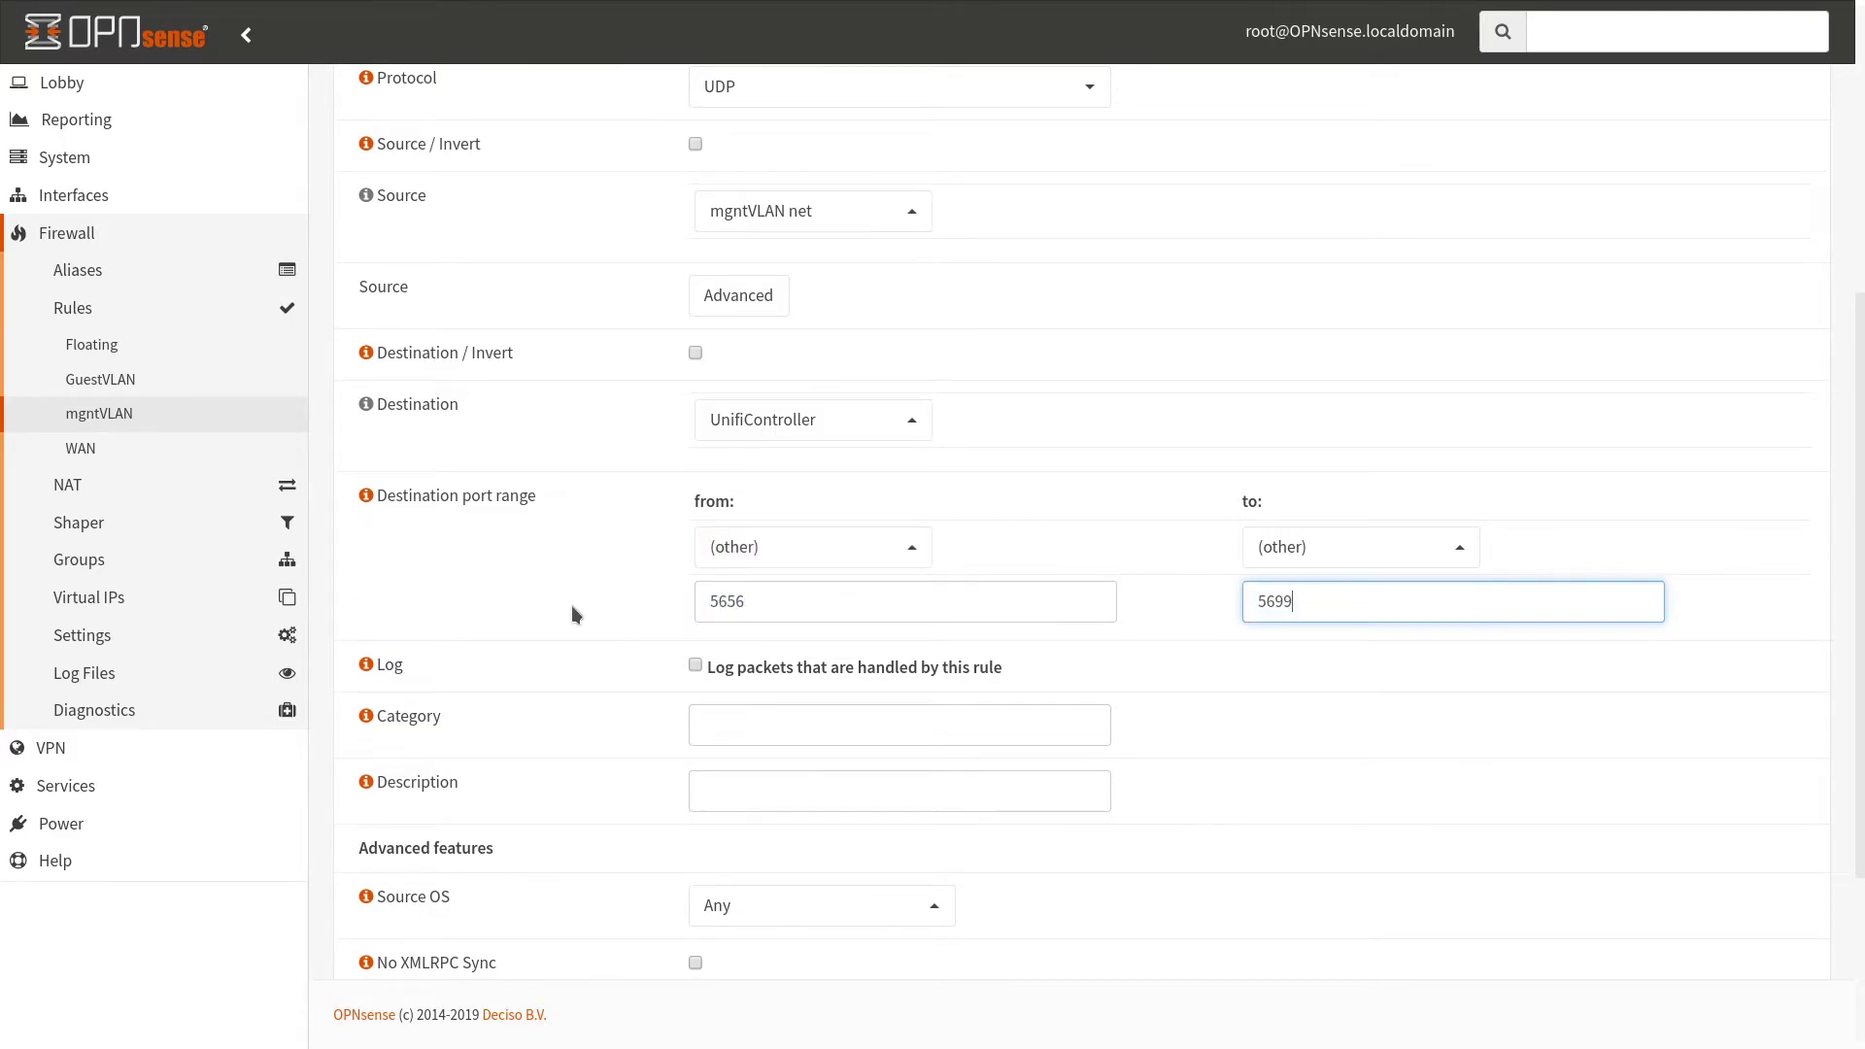
{"action": "scroll", "coordinate": [1223, 661], "scroll_direction": "down", "scroll_amount": 3}
{"action": "left_click", "coordinate": [745, 923]}
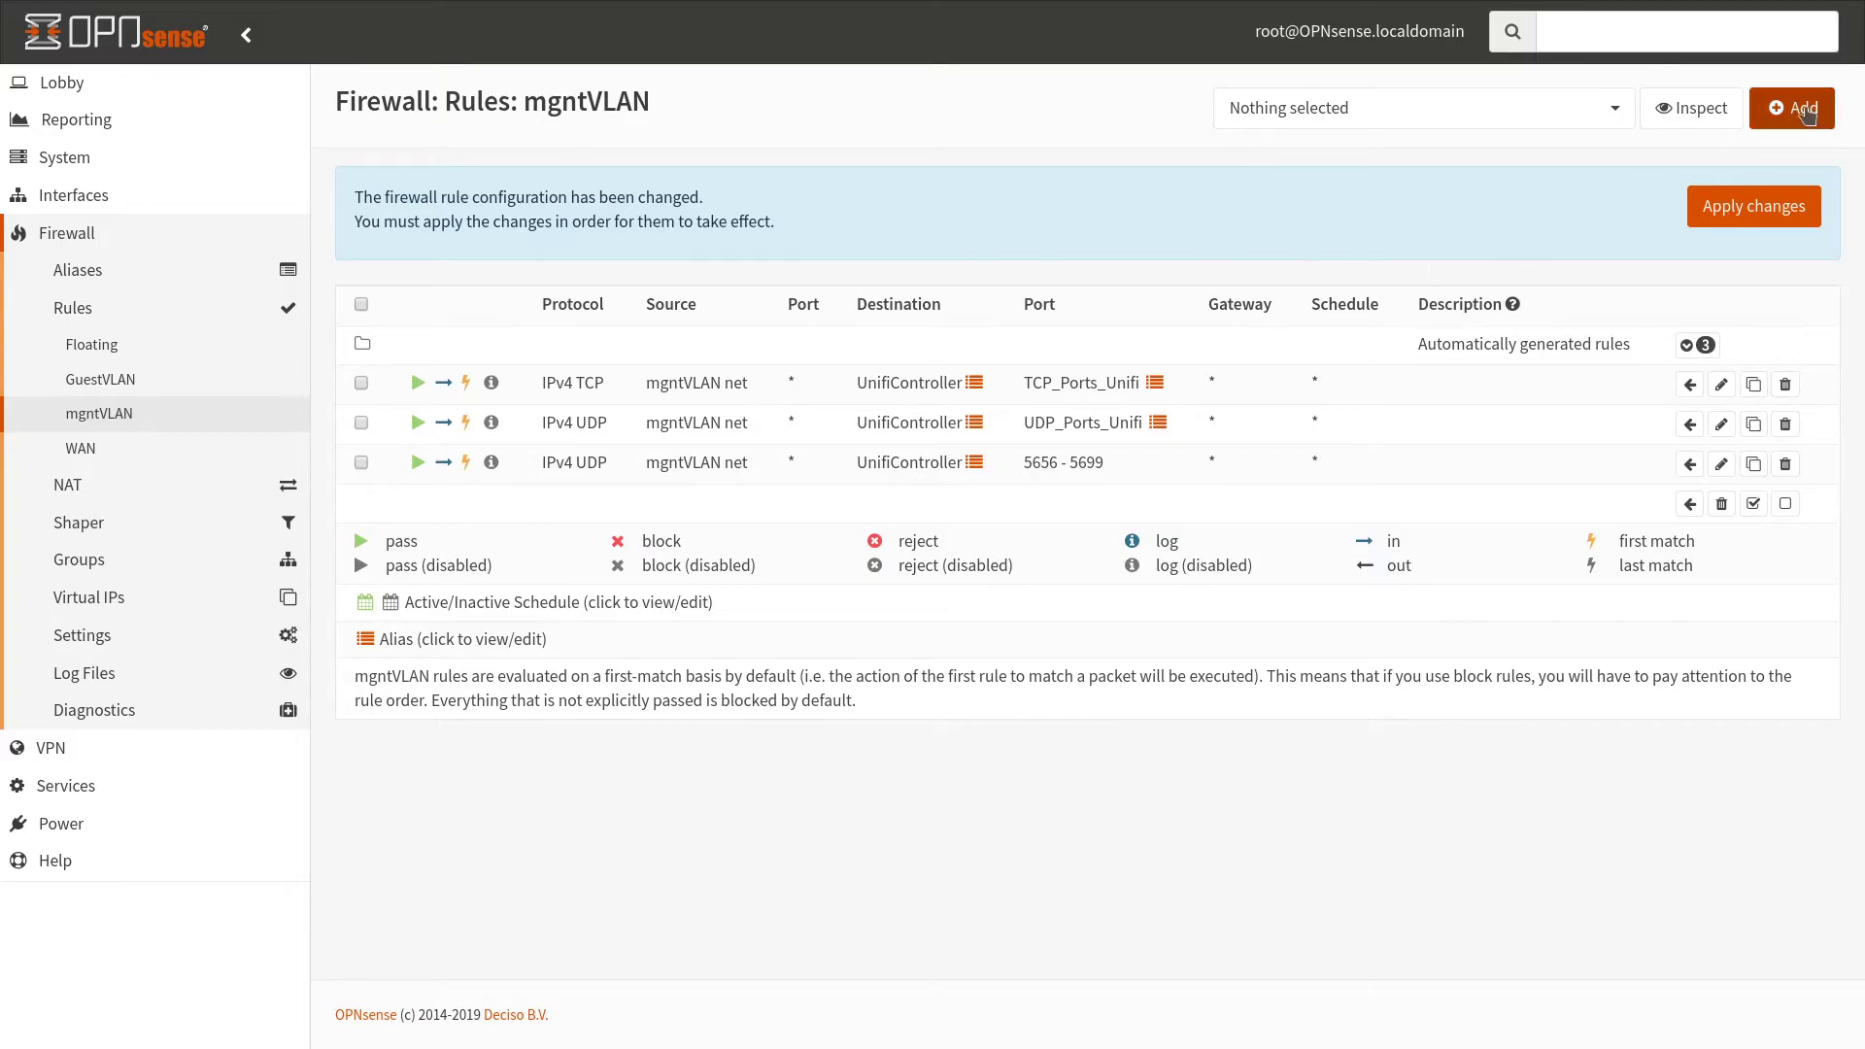
Add a mgntVLAN rule from mgntVLAN net via gateway WAN_DHCP and save it
{"action": "left_click", "coordinate": [1792, 108]}
{"action": "scroll", "coordinate": [1141, 408], "scroll_direction": "down", "scroll_amount": 3}
{"action": "left_click", "coordinate": [812, 417]}
{"action": "scroll", "coordinate": [850, 583], "scroll_direction": "down", "scroll_amount": 2}
{"action": "left_click", "coordinate": [833, 653]}
{"action": "scroll", "coordinate": [1151, 498], "scroll_direction": "down", "scroll_amount": 3}
{"action": "scroll", "coordinate": [1169, 489], "scroll_direction": "down", "scroll_amount": 2}
{"action": "left_click", "coordinate": [861, 793]}
{"action": "left_click", "coordinate": [845, 650]}
{"action": "left_click", "coordinate": [720, 924]}
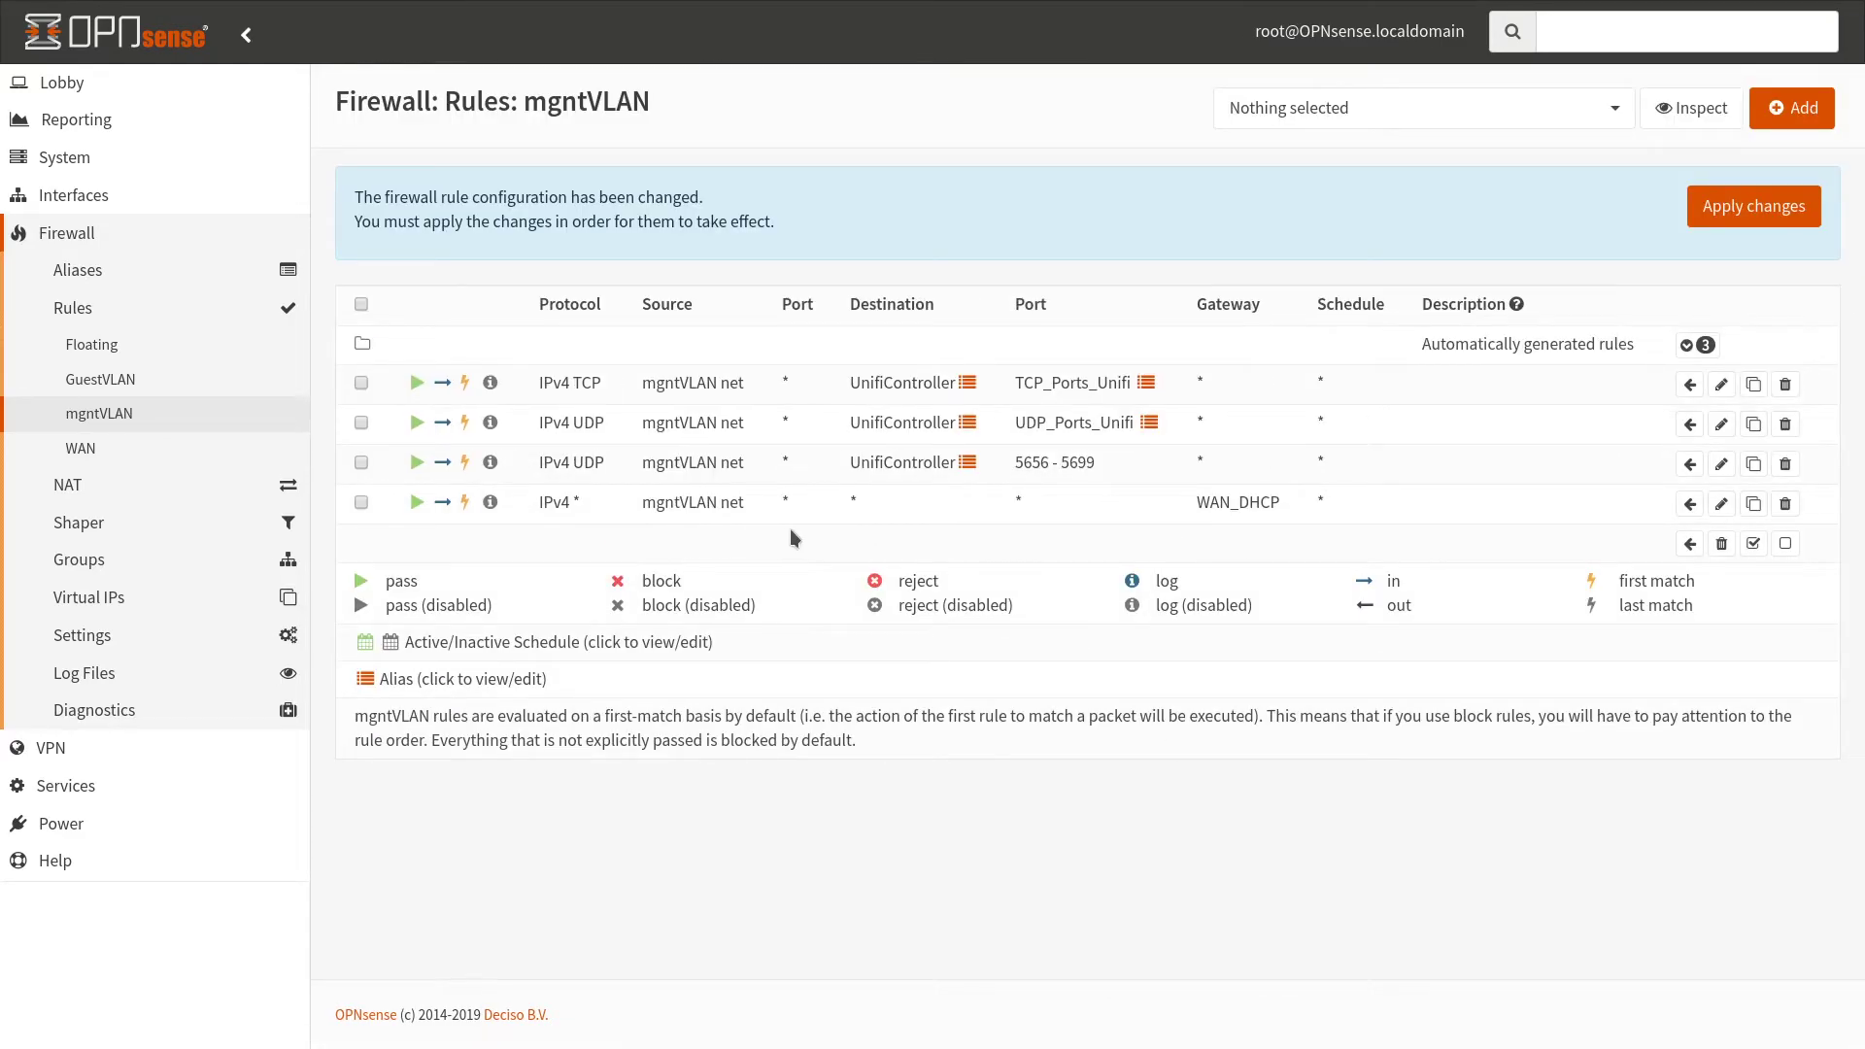